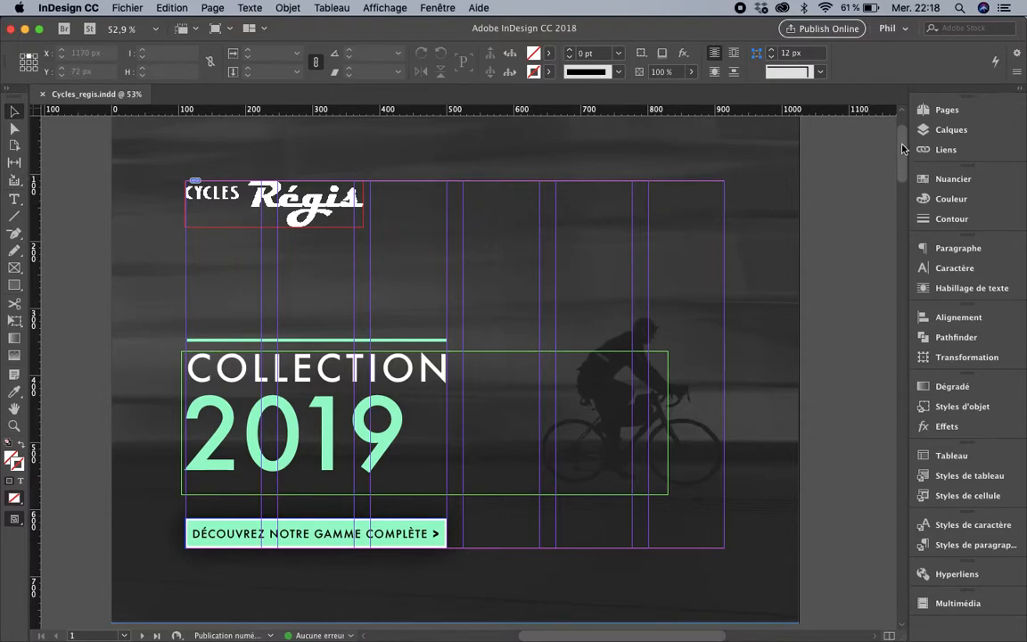
- Look through the document's layout from the COLLECTION 2019 cover and its call-to-action button to the OÙ NOUS TROUVER page
{"action": "left_click_drag", "start_coordinate": [904, 148], "coordinate": [901, 283]}
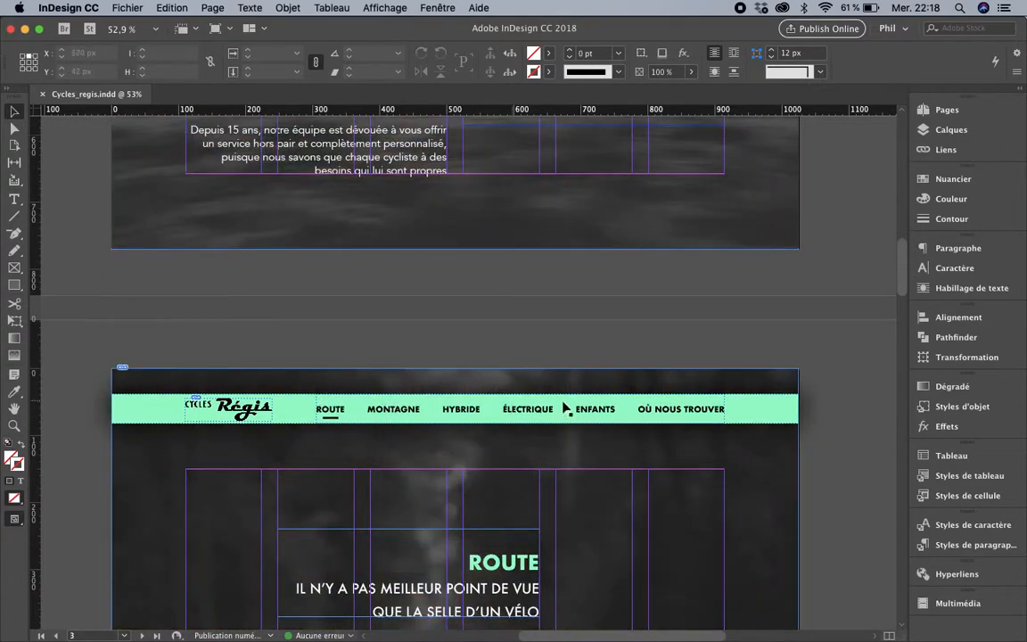
{"action": "left_click_drag", "start_coordinate": [902, 286], "coordinate": [906, 159]}
{"action": "scroll", "coordinate": [902, 294], "scroll_direction": "down", "scroll_amount": 3}
{"action": "scroll", "coordinate": [813, 141], "scroll_direction": "down", "scroll_amount": 1}
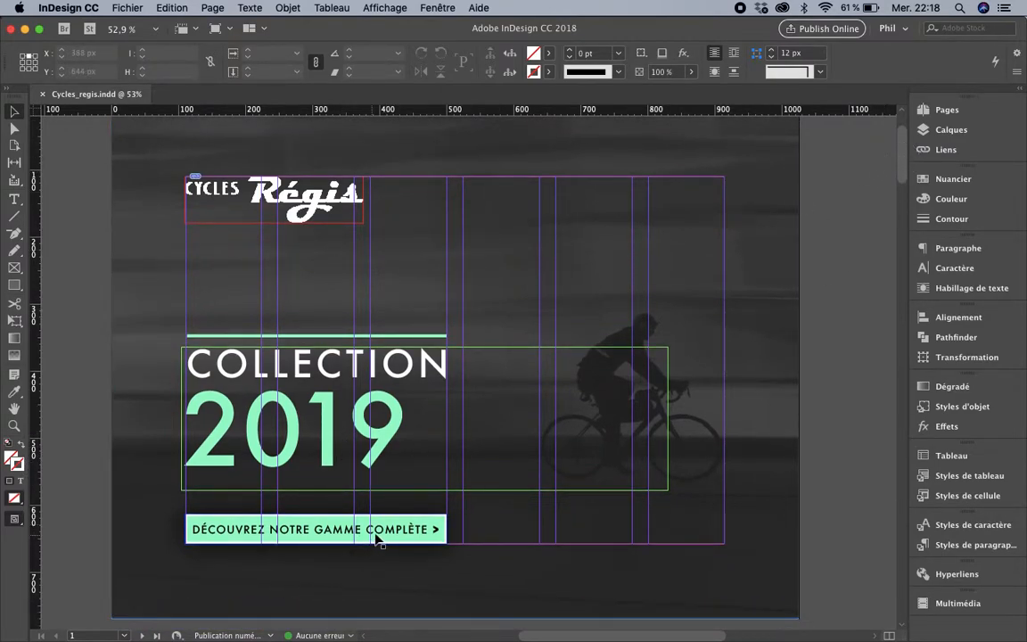
{"action": "left_click", "coordinate": [410, 532]}
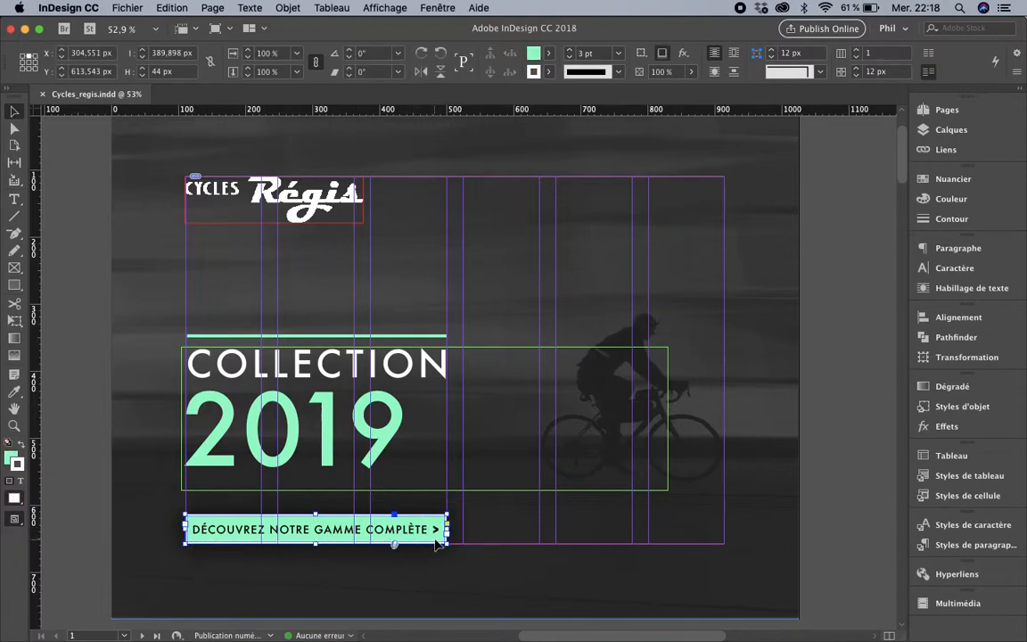
{"action": "left_click", "coordinate": [814, 578]}
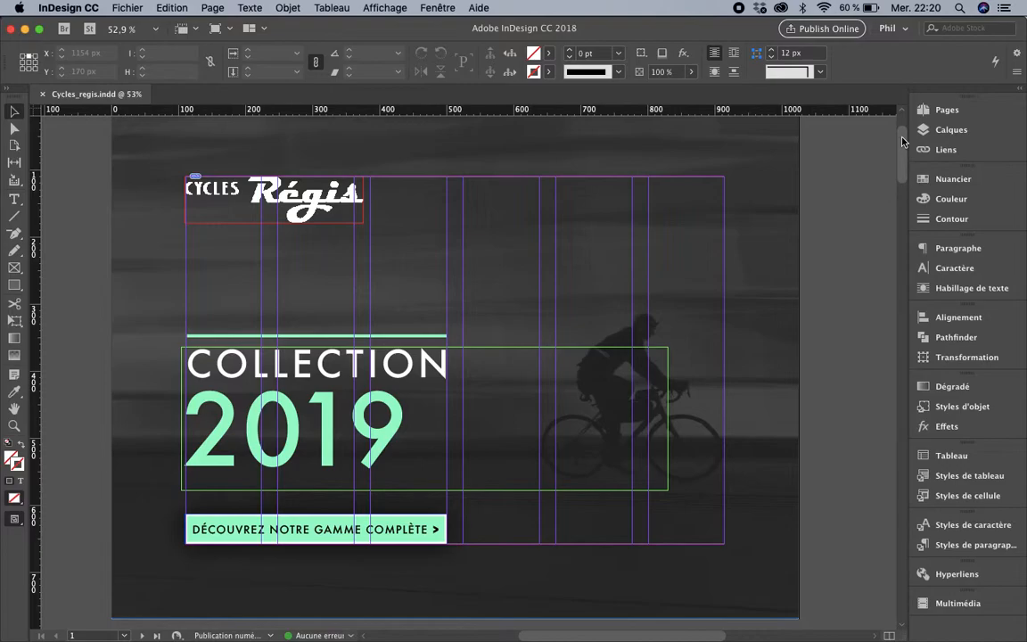
{"action": "left_click_drag", "start_coordinate": [902, 142], "coordinate": [902, 210]}
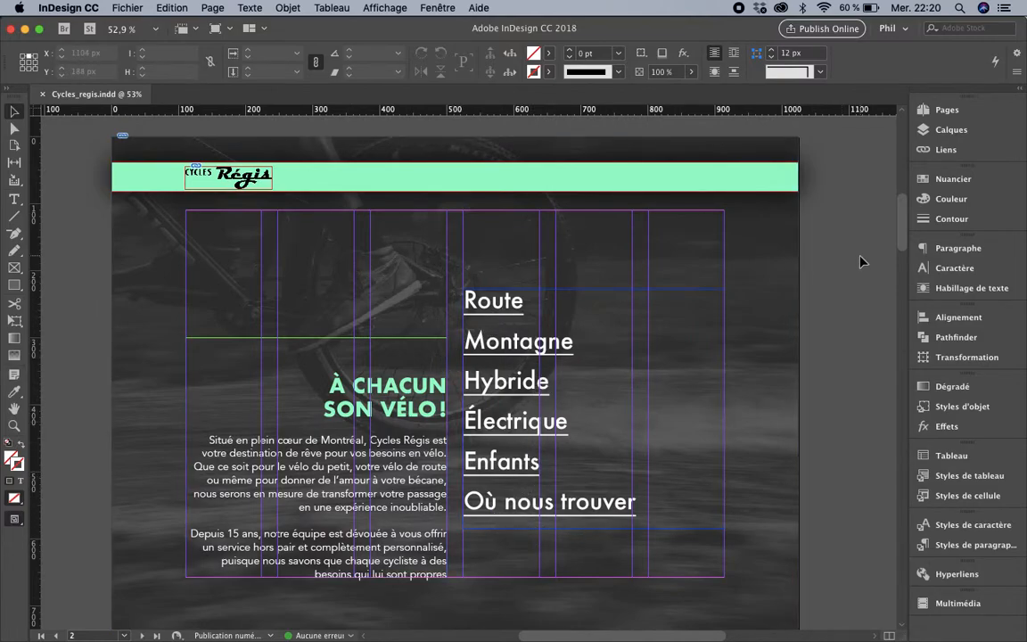
{"action": "left_click_drag", "start_coordinate": [900, 212], "coordinate": [893, 279]}
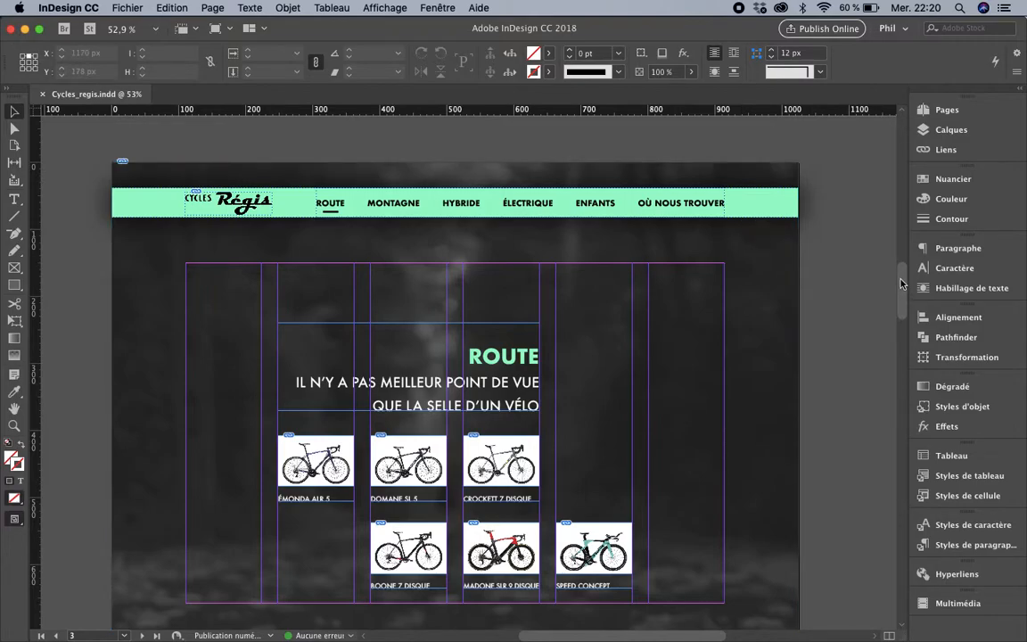
{"action": "left_click_drag", "start_coordinate": [903, 278], "coordinate": [905, 352]}
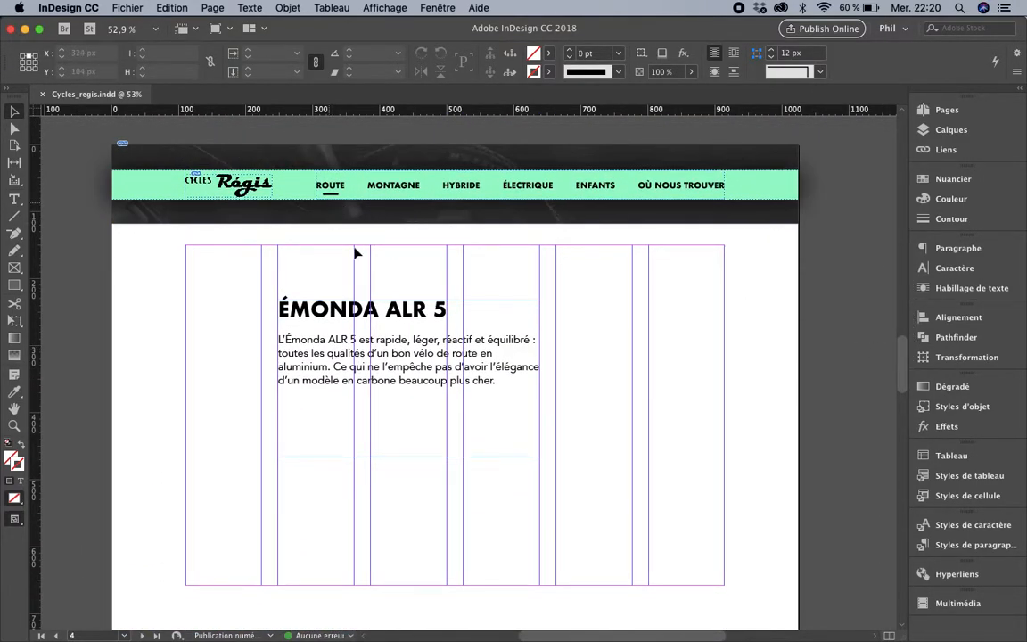
{"action": "left_click_drag", "start_coordinate": [902, 357], "coordinate": [902, 575]}
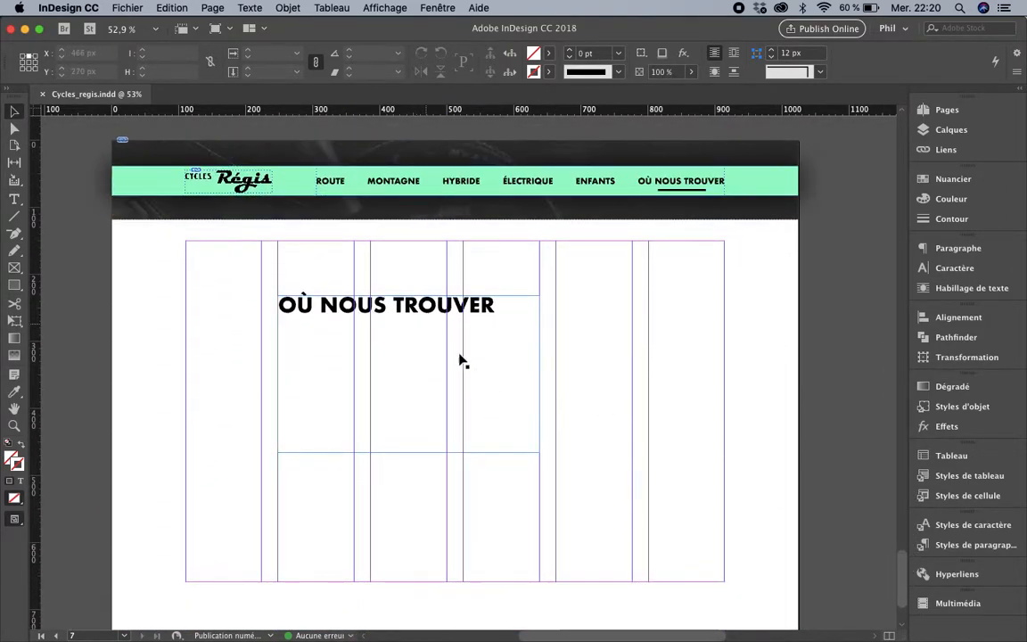
- Examine pages 1 to 7 one at a time from the page overview
{"action": "left_click", "coordinate": [941, 109]}
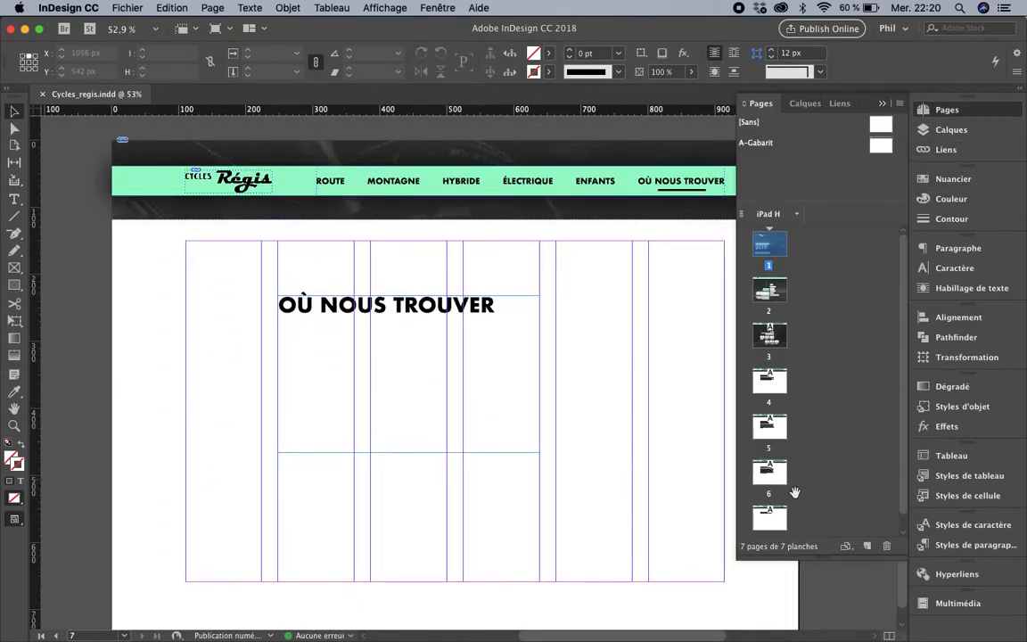
{"action": "scroll", "coordinate": [798, 483], "scroll_direction": "down", "scroll_amount": 1}
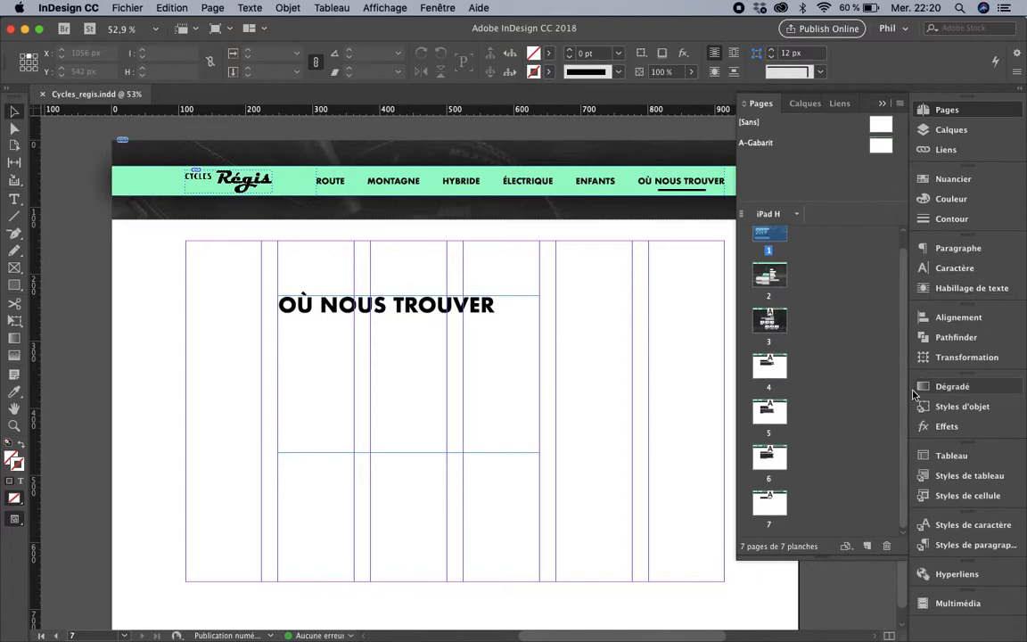
{"action": "scroll", "coordinate": [856, 348], "scroll_direction": "up", "scroll_amount": 1}
{"action": "double_click", "coordinate": [770, 250]}
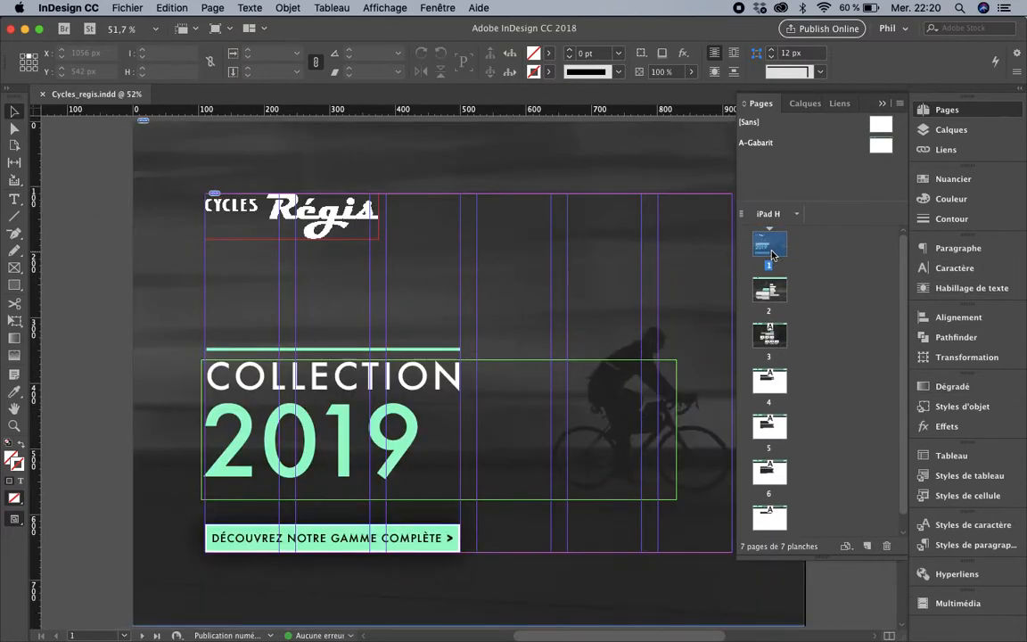
{"action": "double_click", "coordinate": [776, 294]}
{"action": "double_click", "coordinate": [773, 337]}
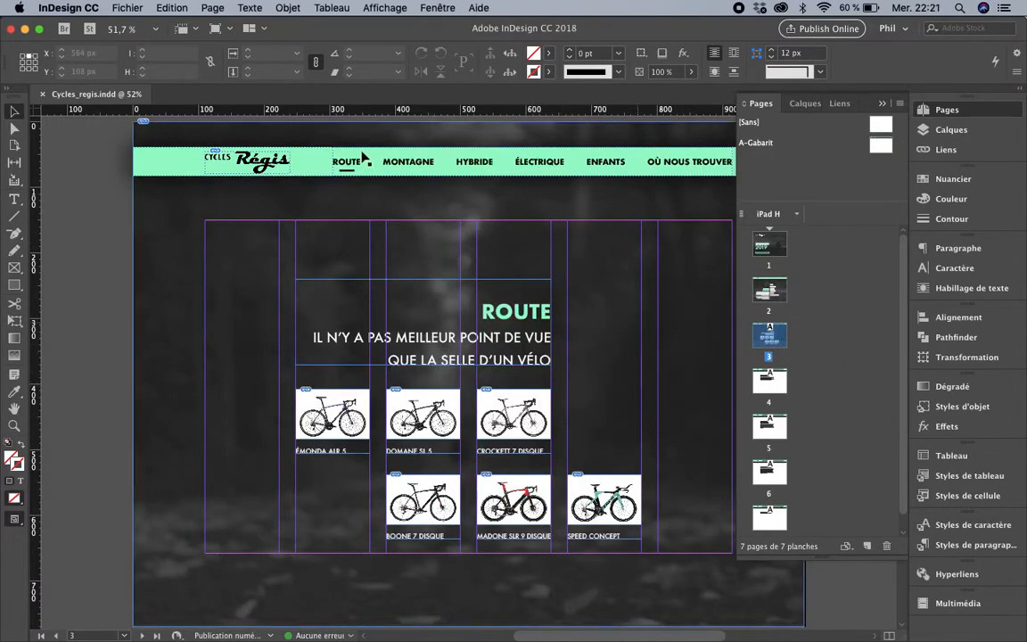
{"action": "double_click", "coordinate": [769, 383]}
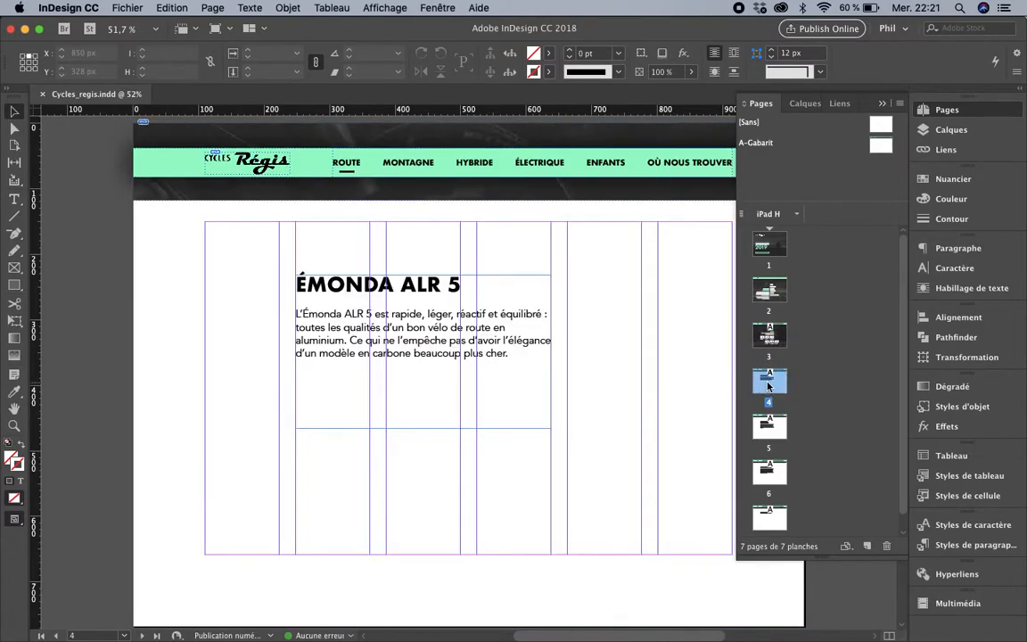
{"action": "double_click", "coordinate": [770, 427]}
{"action": "double_click", "coordinate": [772, 474]}
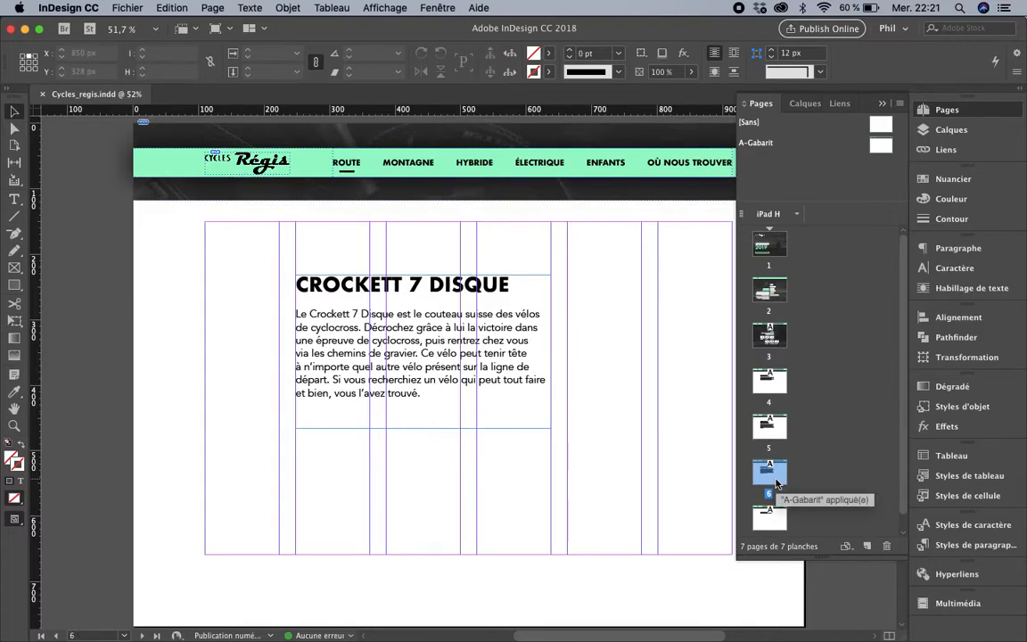
{"action": "double_click", "coordinate": [770, 517]}
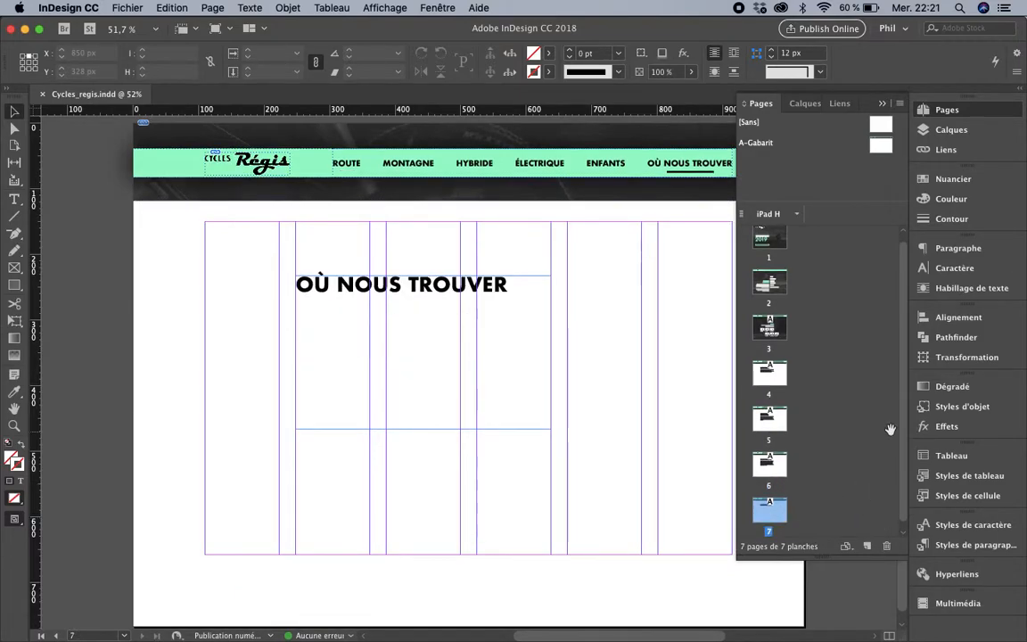
{"action": "scroll", "coordinate": [889, 431], "scroll_direction": "up", "scroll_amount": 1}
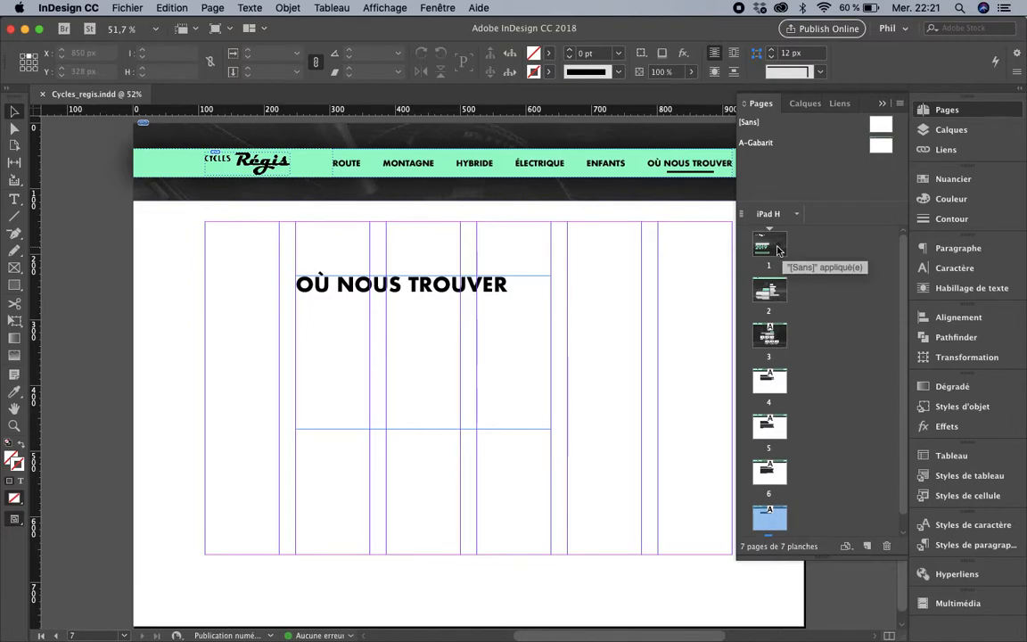
- Return to page 1, select the DÉCOUVREZ NOTRE GAMME COMPLÈTE button and show the document's layers
{"action": "double_click", "coordinate": [772, 247]}
{"action": "left_click", "coordinate": [357, 543]}
{"action": "left_click", "coordinate": [936, 110]}
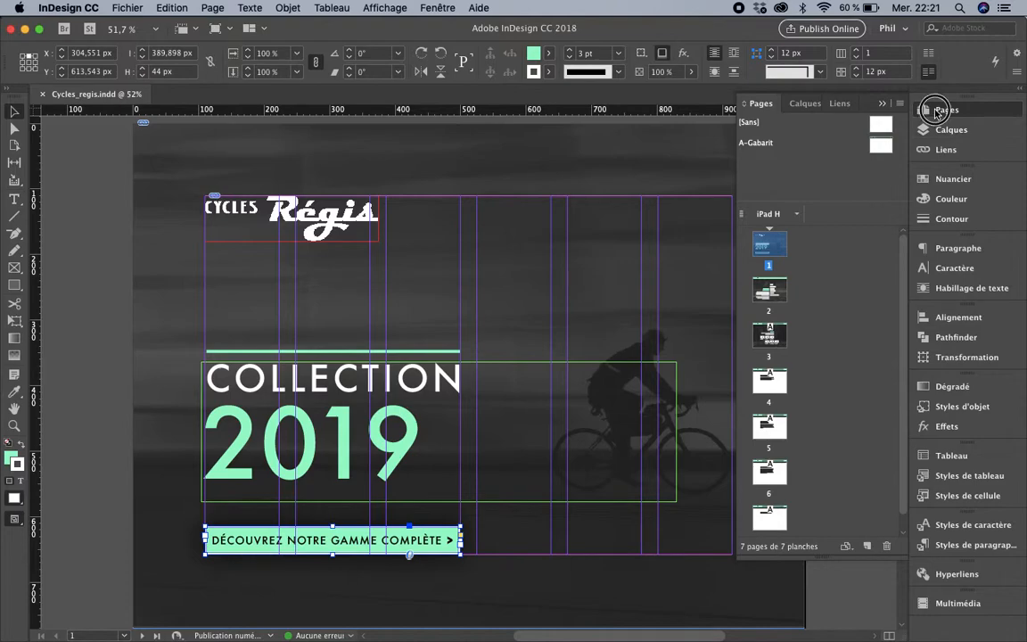
{"action": "left_click", "coordinate": [775, 553]}
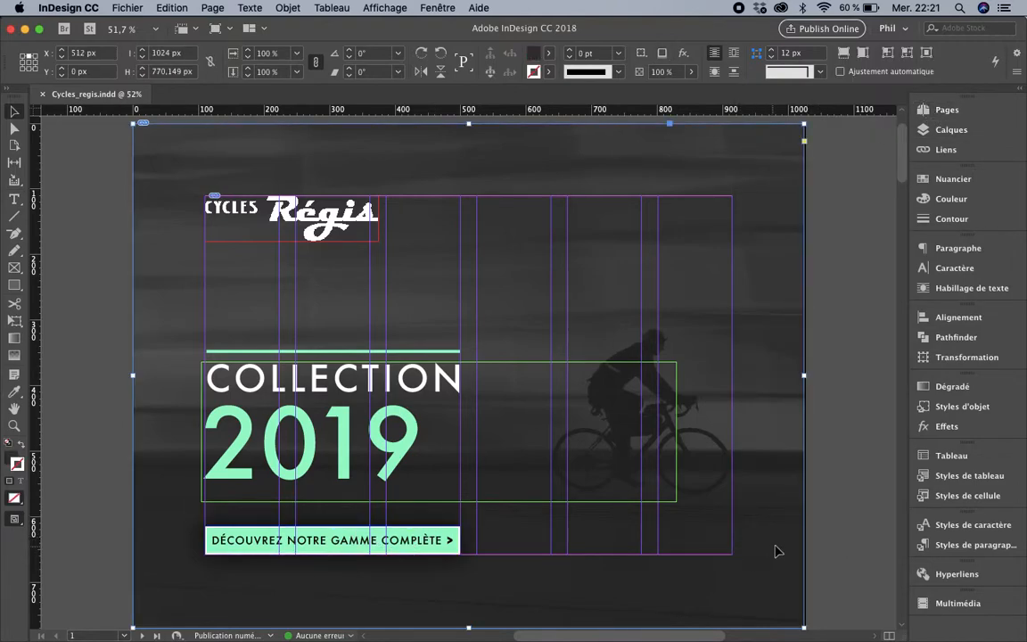
{"action": "left_click", "coordinate": [451, 541]}
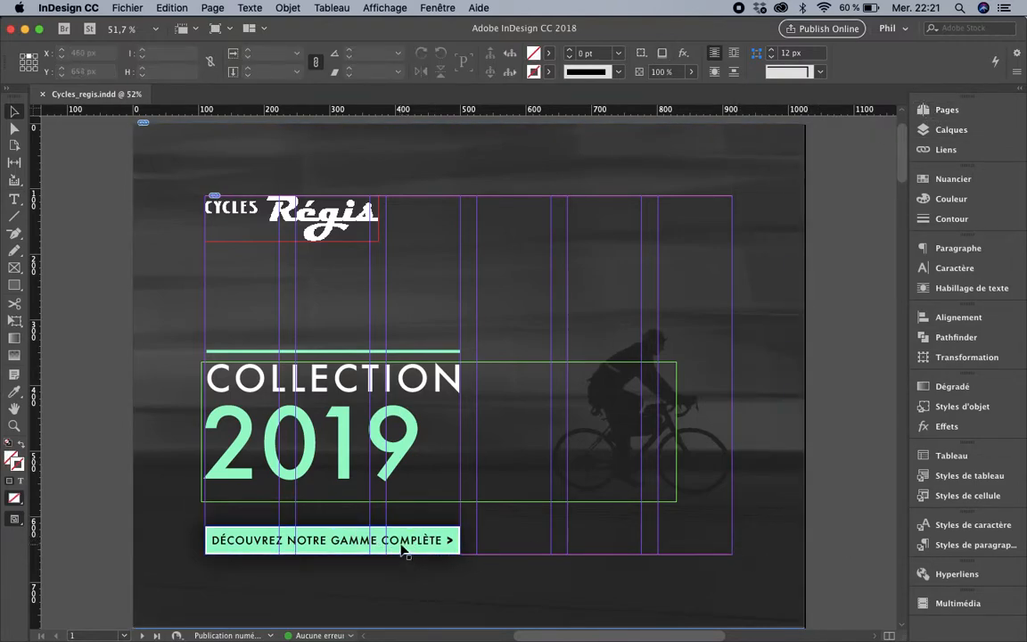
{"action": "left_click", "coordinate": [832, 550]}
{"action": "key", "text": "super+shift+Page_Down"}
{"action": "left_click_drag", "start_coordinate": [899, 515], "coordinate": [851, 218]}
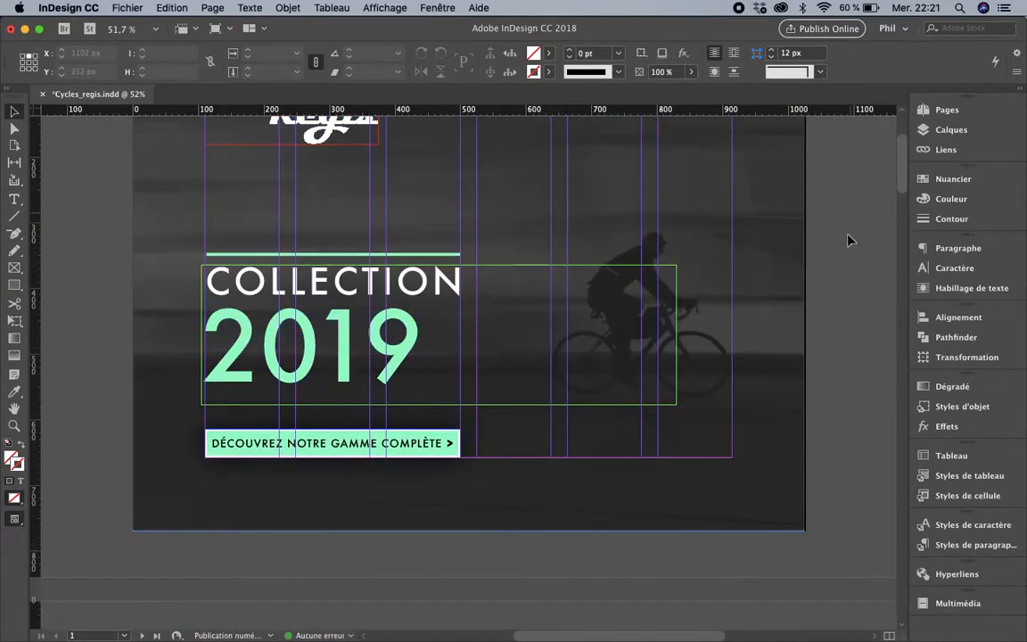
{"action": "left_click", "coordinate": [373, 453]}
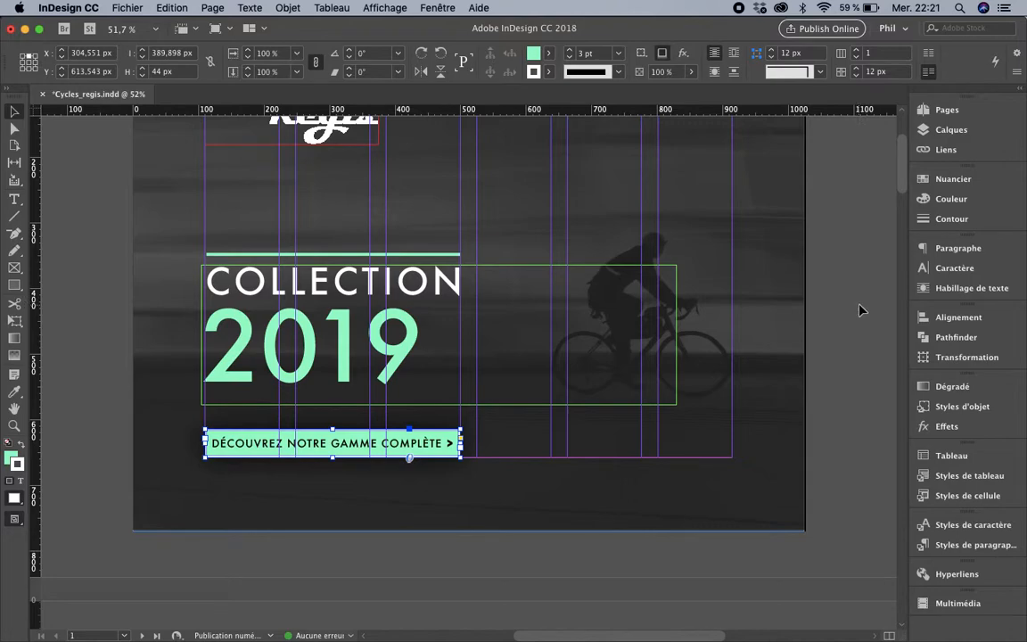
{"action": "left_click", "coordinate": [947, 130]}
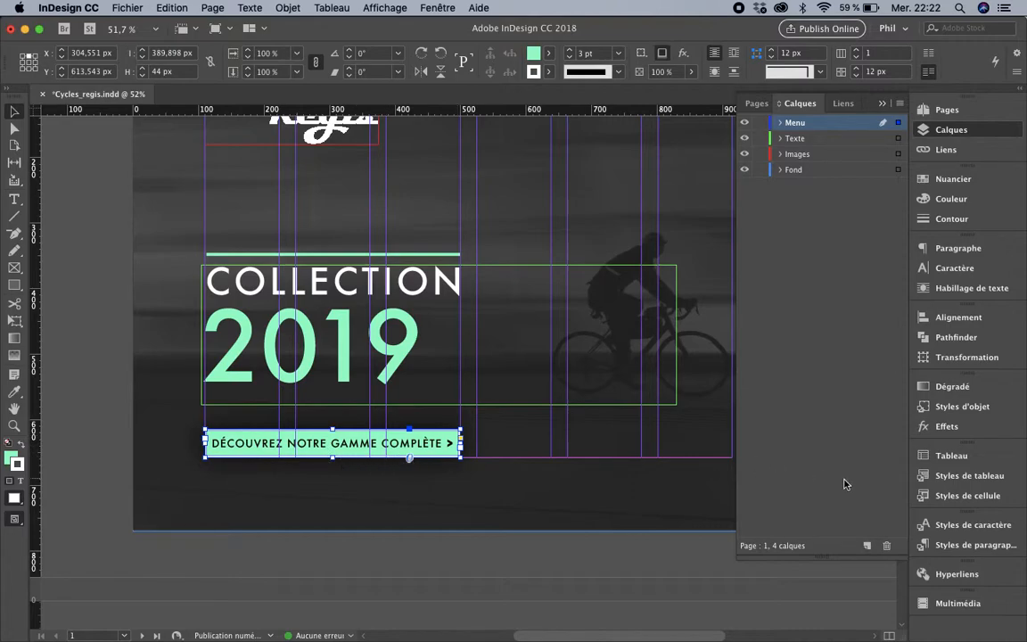
- Show the document's hyperlink list and check which interactive object features are available
{"action": "left_click", "coordinate": [957, 574]}
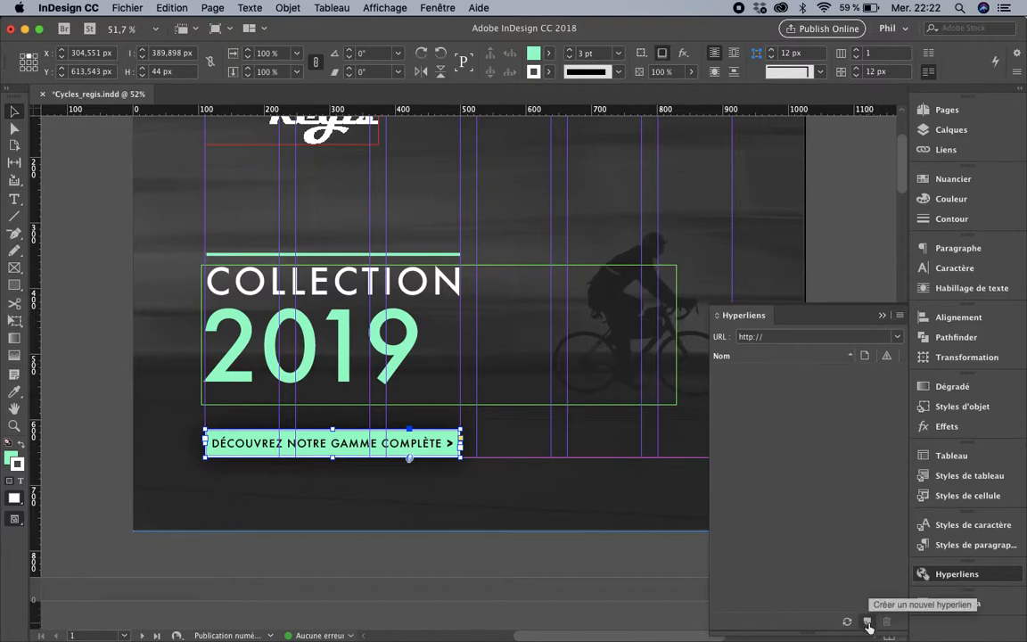
{"action": "left_click", "coordinate": [436, 8]}
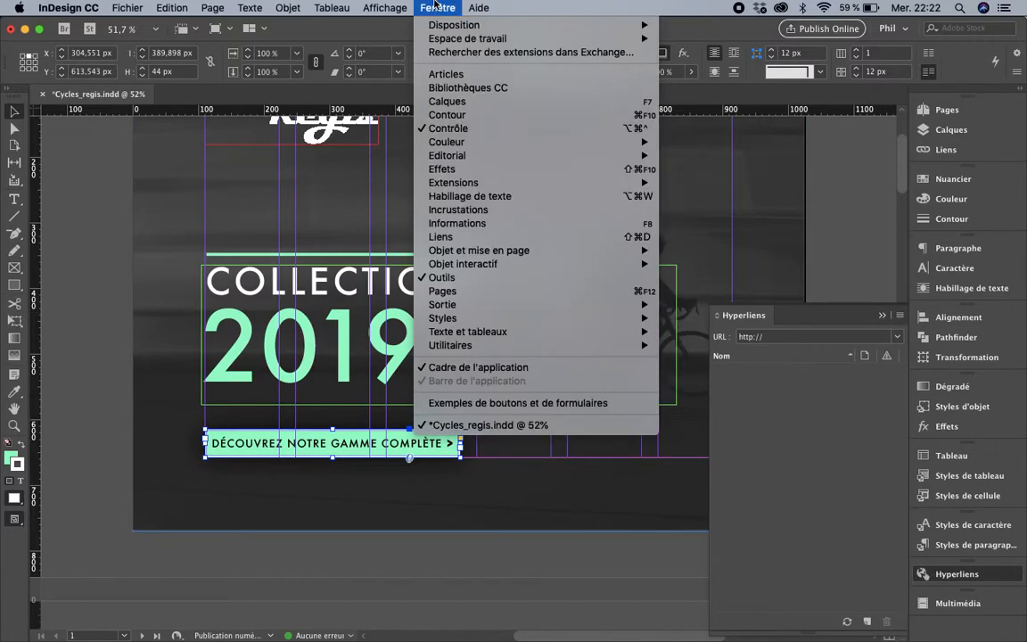
{"action": "mouse_move", "coordinate": [613, 263]}
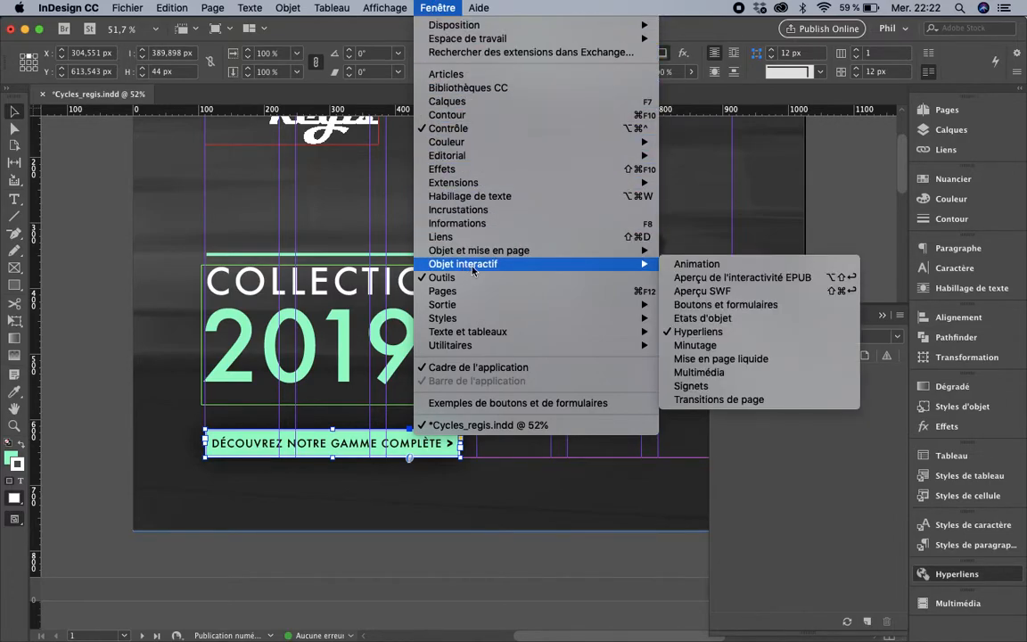
{"action": "left_click", "coordinate": [453, 8]}
{"action": "left_click", "coordinate": [453, 9]}
{"action": "left_click", "coordinate": [452, 9]}
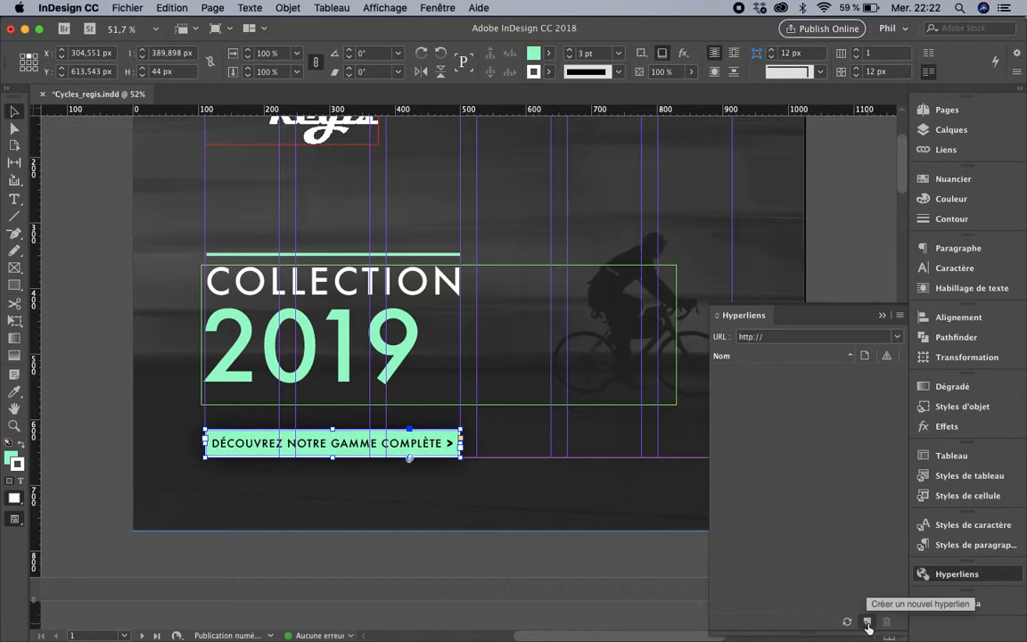
- Create a hyperlink from the selected button to page 2 of Cycles_regis.indd, with the zoom set to Hériter du zoom
{"action": "left_click", "coordinate": [867, 623]}
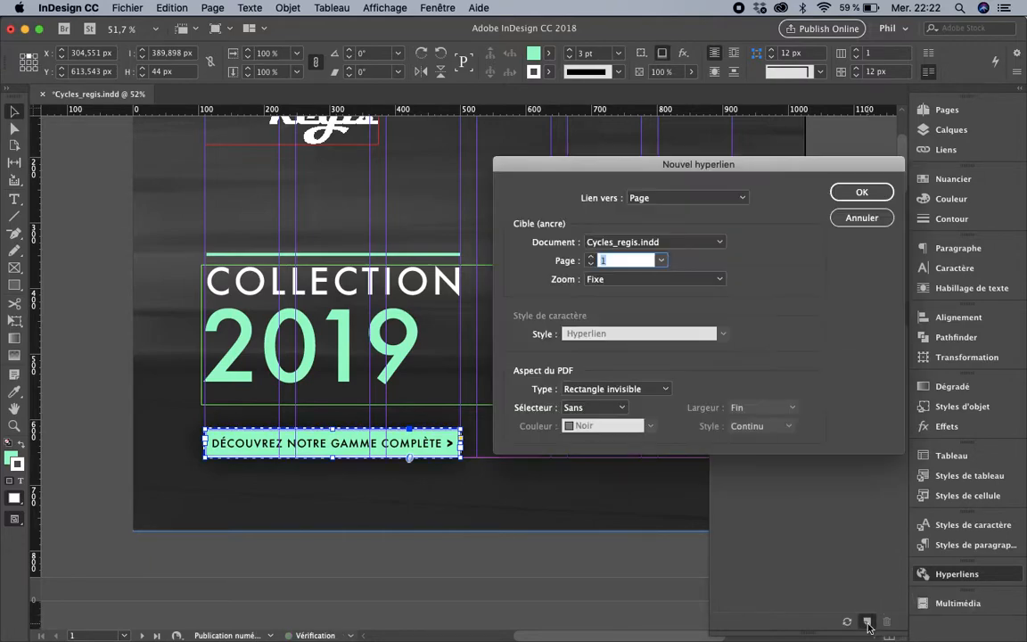
{"action": "left_click", "coordinate": [665, 200]}
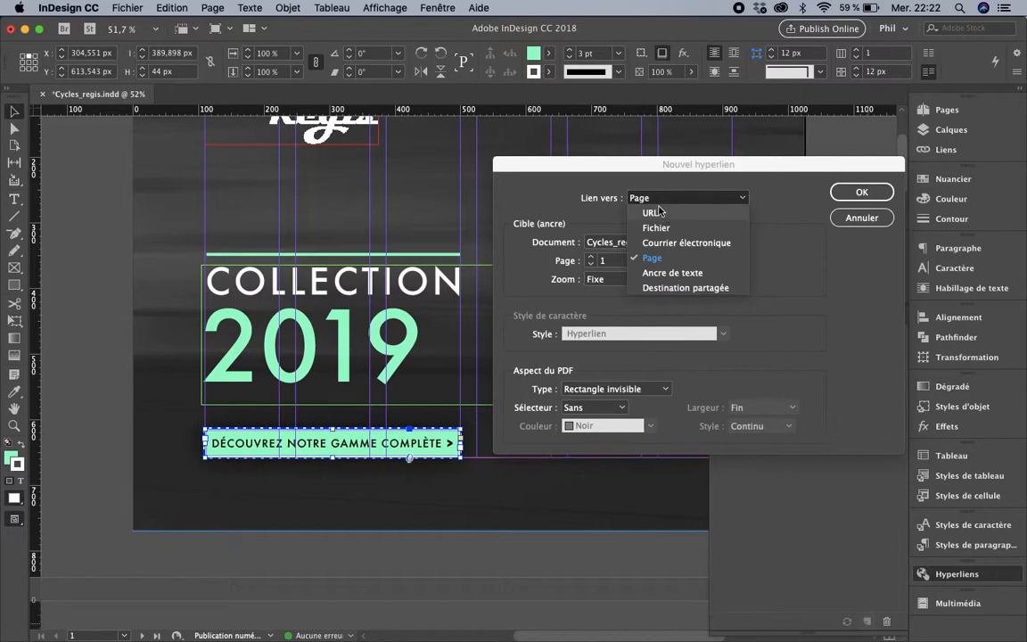
{"action": "left_click", "coordinate": [555, 182]}
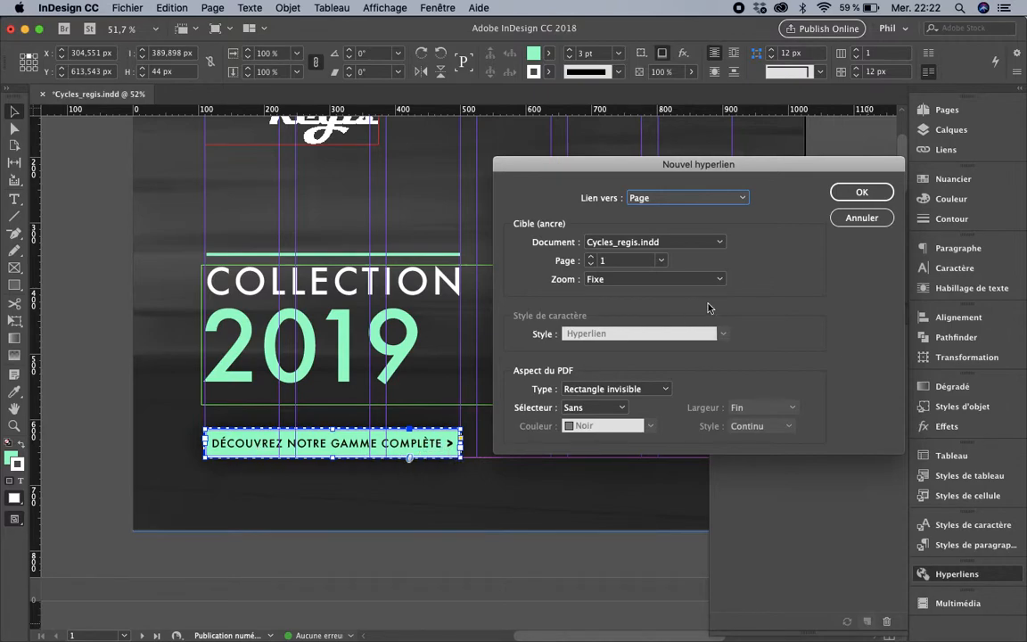
{"action": "left_click", "coordinate": [657, 261]}
{"action": "left_click", "coordinate": [636, 292]}
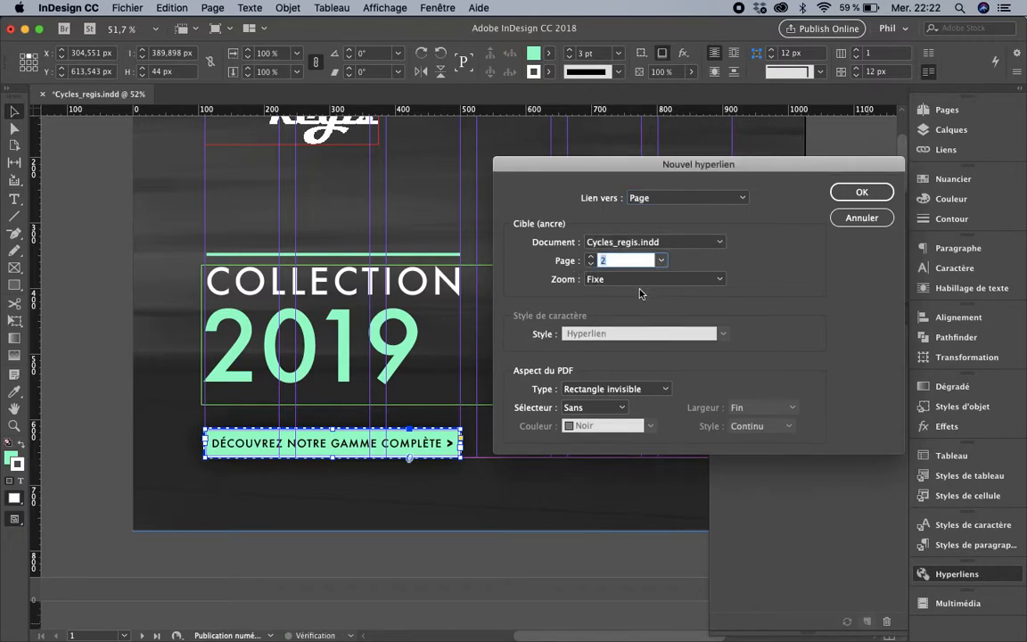
{"action": "left_click", "coordinate": [651, 279]}
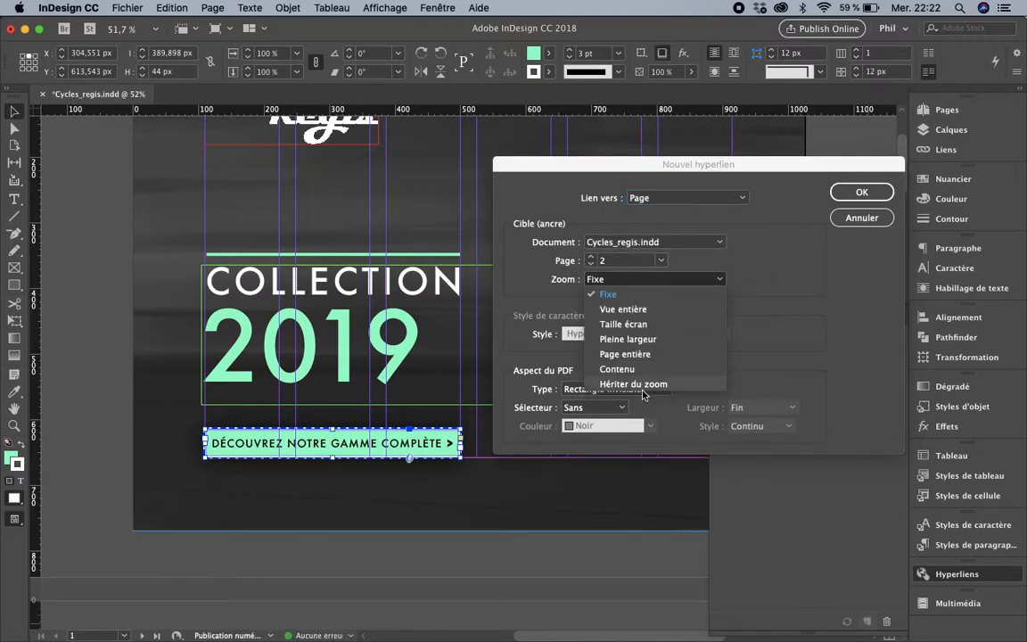
{"action": "left_click", "coordinate": [629, 382]}
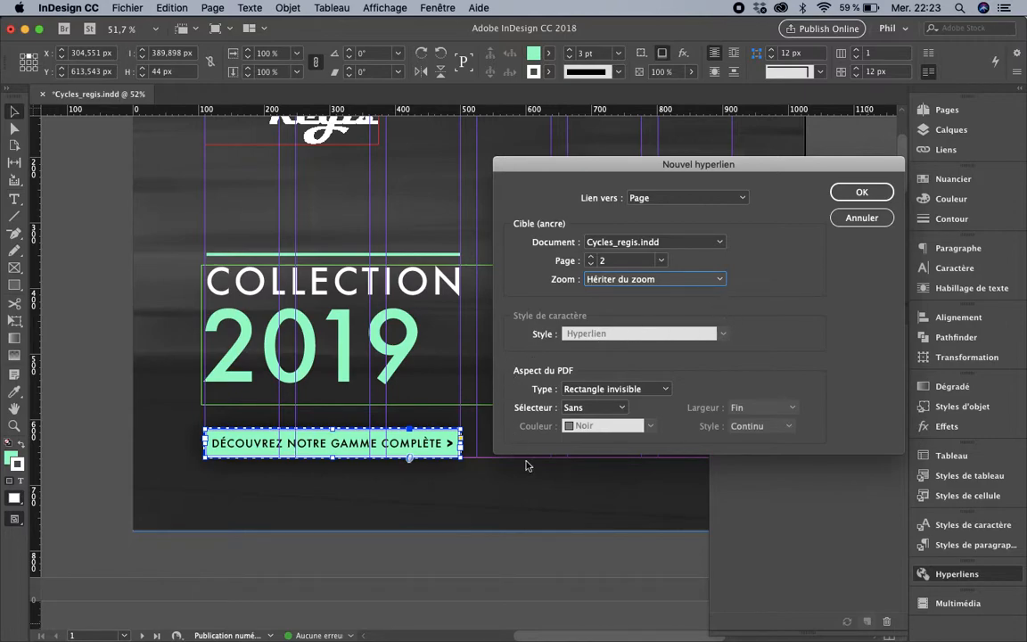
{"action": "left_click", "coordinate": [862, 194]}
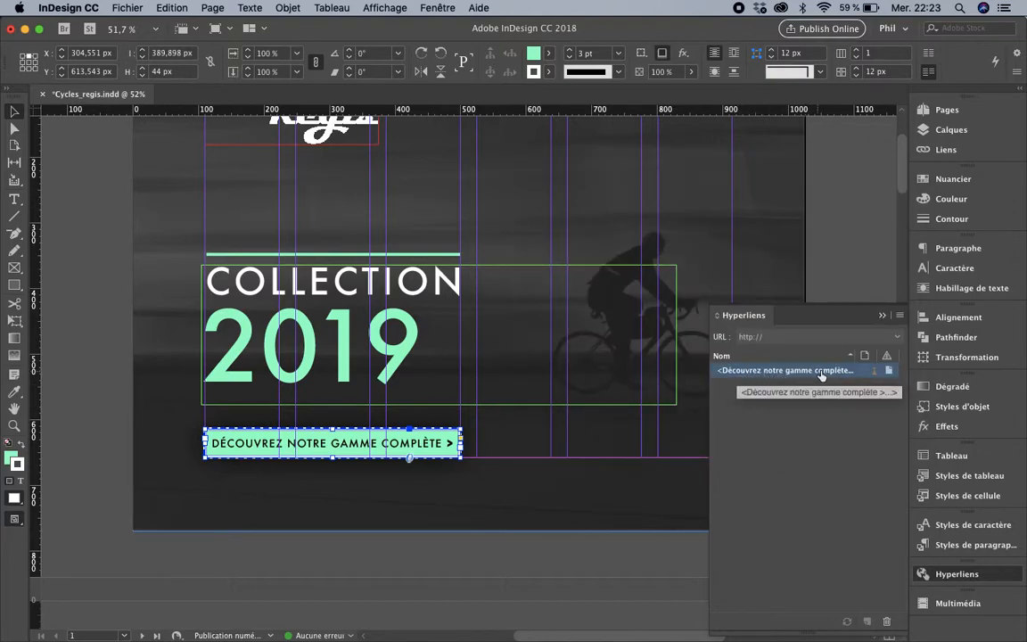
- Rename the cover button's hyperlink in the list as Btn_gamme
{"action": "left_click", "coordinate": [789, 370]}
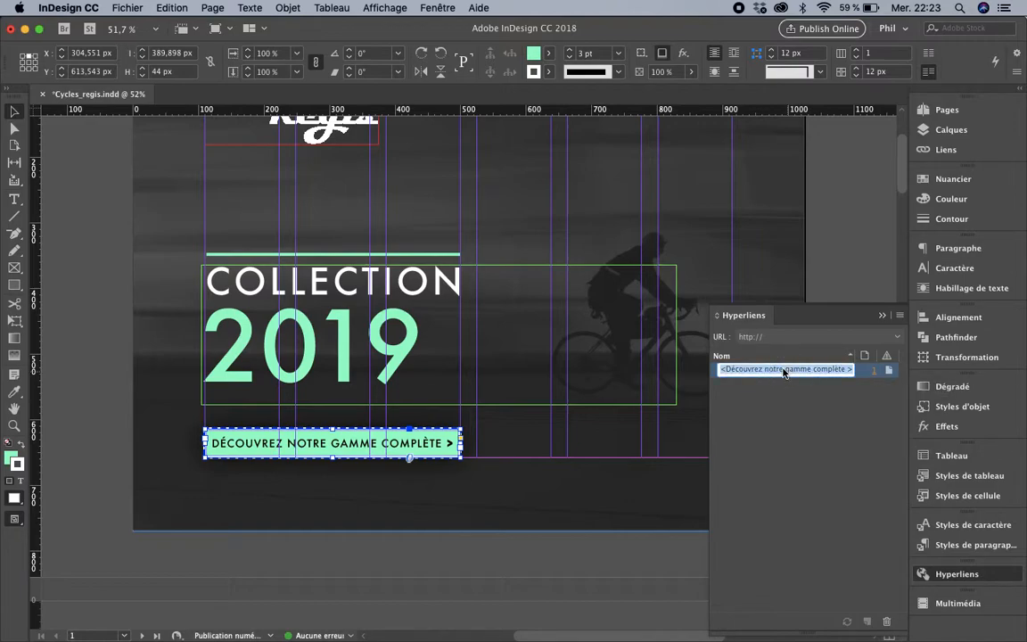
{"action": "type", "text": "B"}
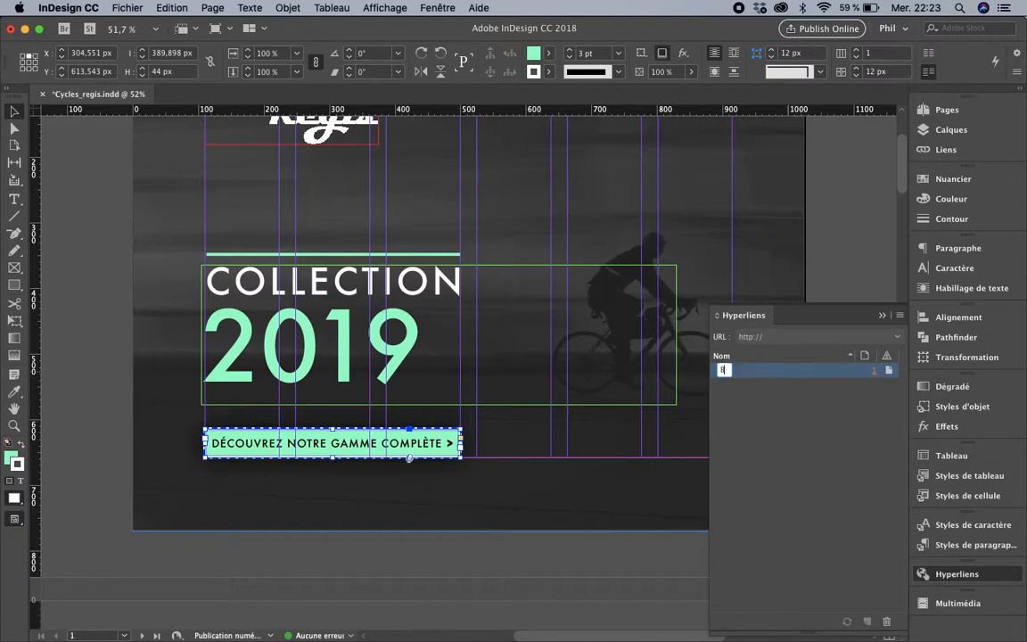
{"action": "type", "text": "tn_gamme"}
{"action": "left_click", "coordinate": [786, 404]}
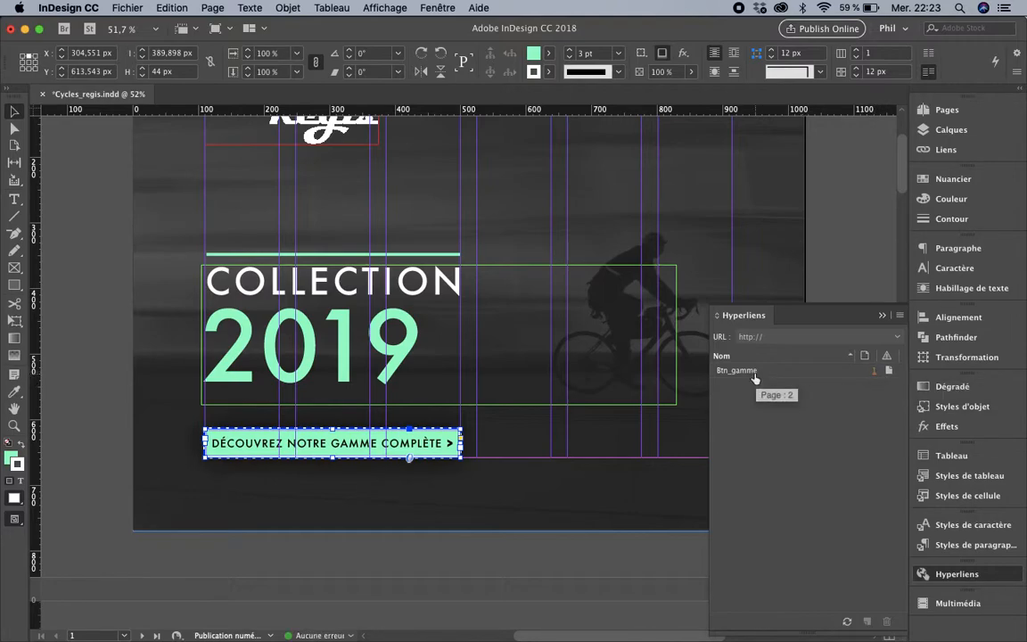
- Go to page 2 and select only the word Route in the list of bike categories
{"action": "left_click_drag", "start_coordinate": [899, 163], "coordinate": [896, 222]}
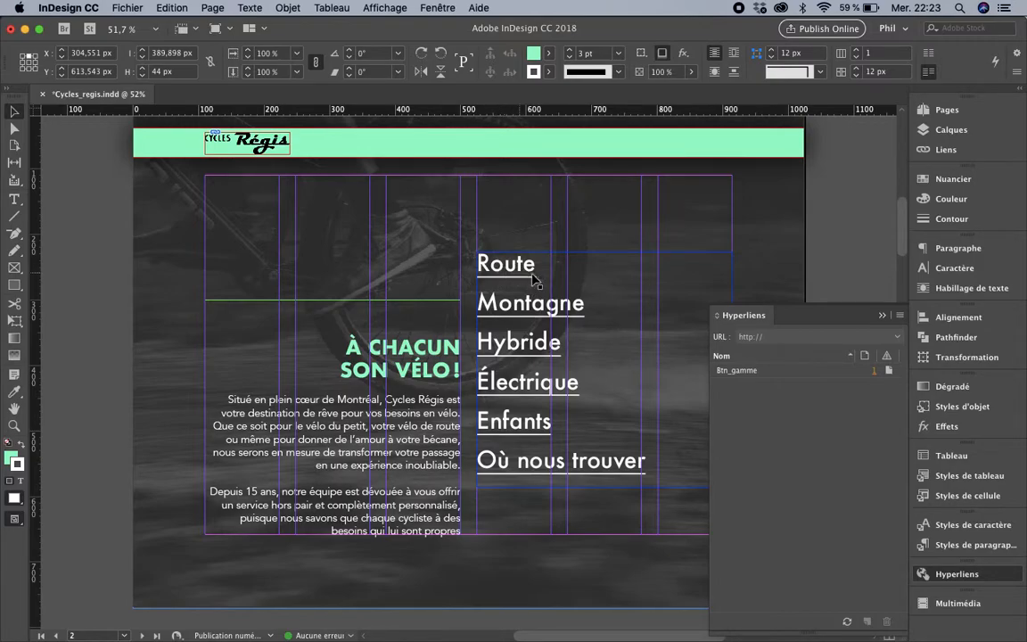
{"action": "double_click", "coordinate": [492, 265]}
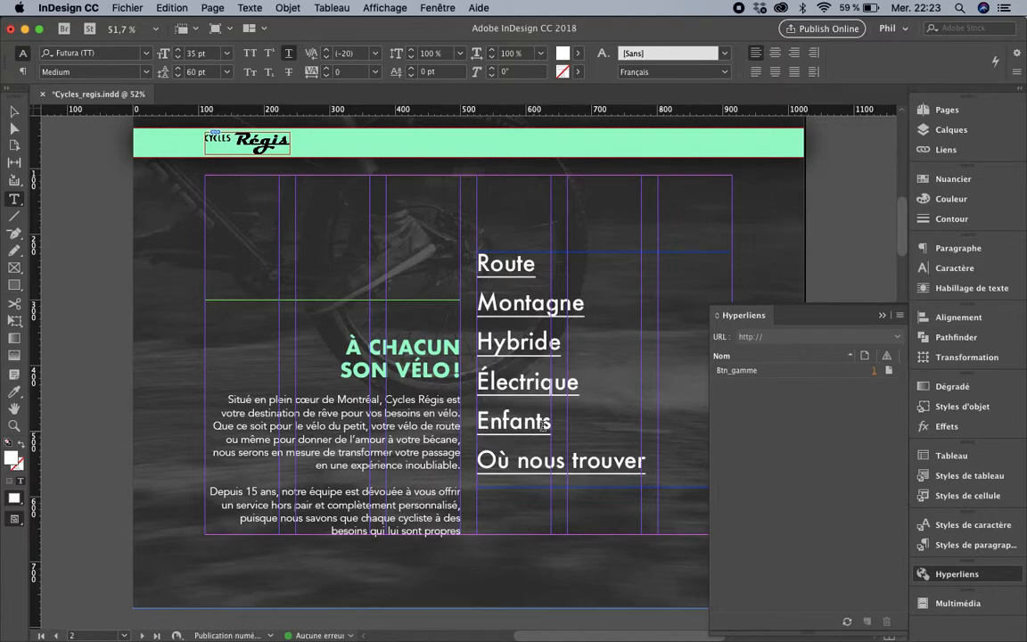
{"action": "double_click", "coordinate": [539, 265]}
{"action": "left_click_drag", "start_coordinate": [643, 463], "coordinate": [481, 470]}
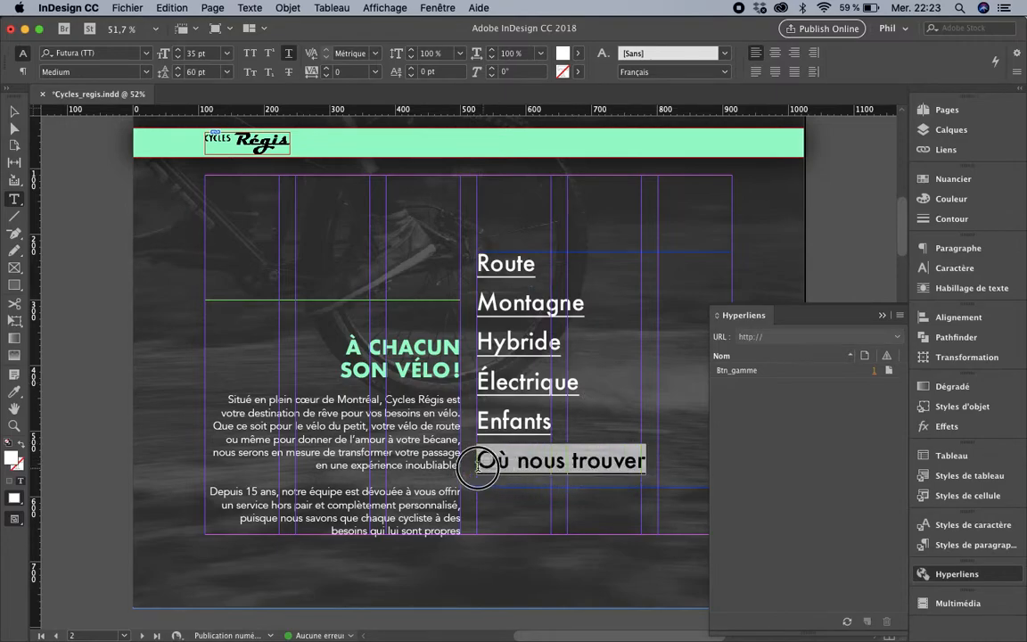
{"action": "left_click", "coordinate": [532, 260]}
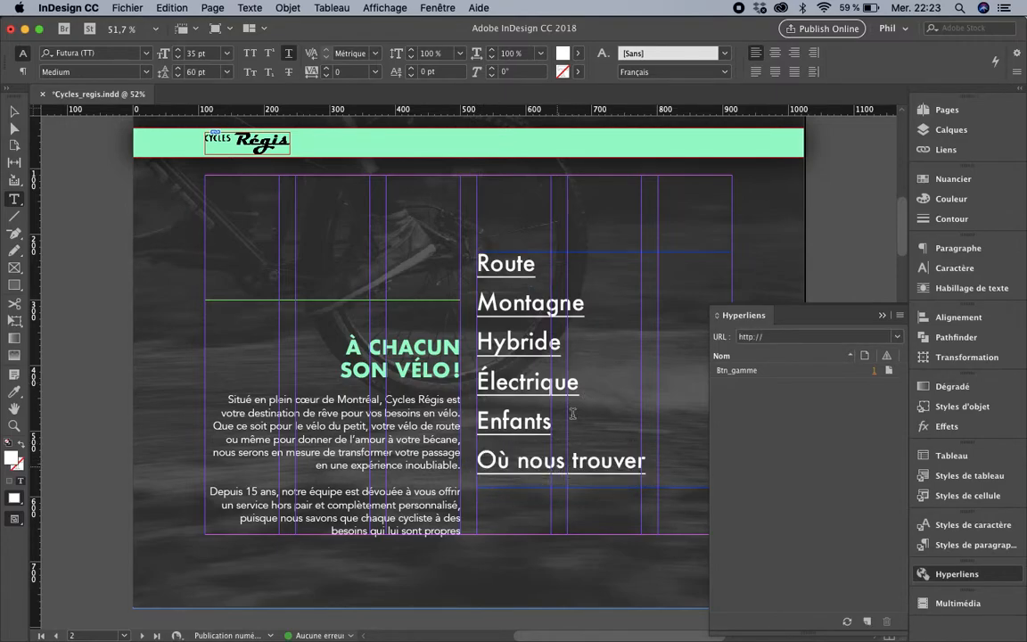
{"action": "double_click", "coordinate": [532, 260]}
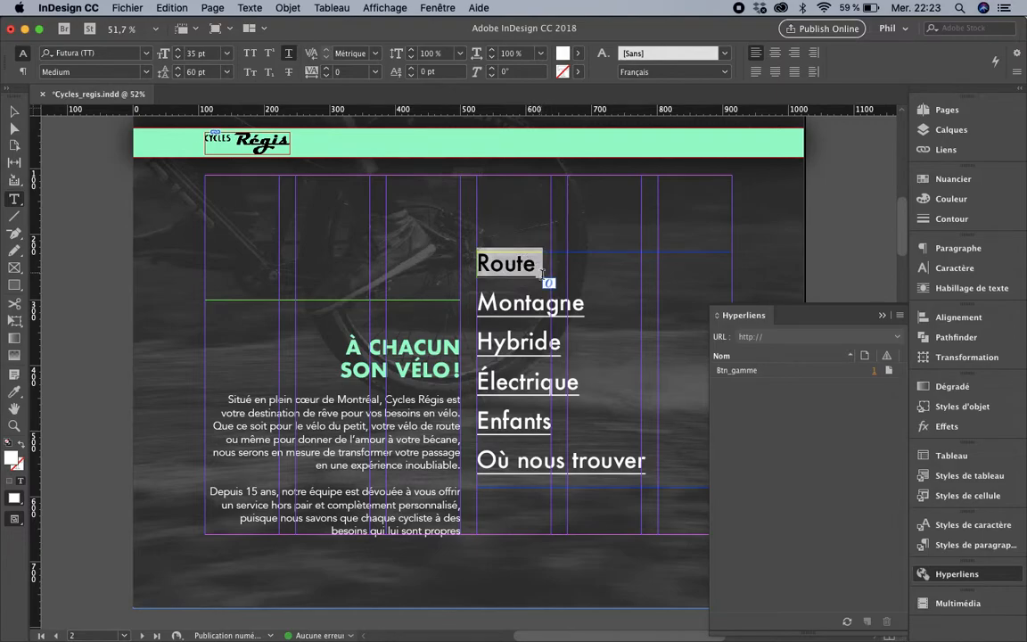
{"action": "double_click", "coordinate": [477, 301]}
{"action": "left_click", "coordinate": [491, 306]}
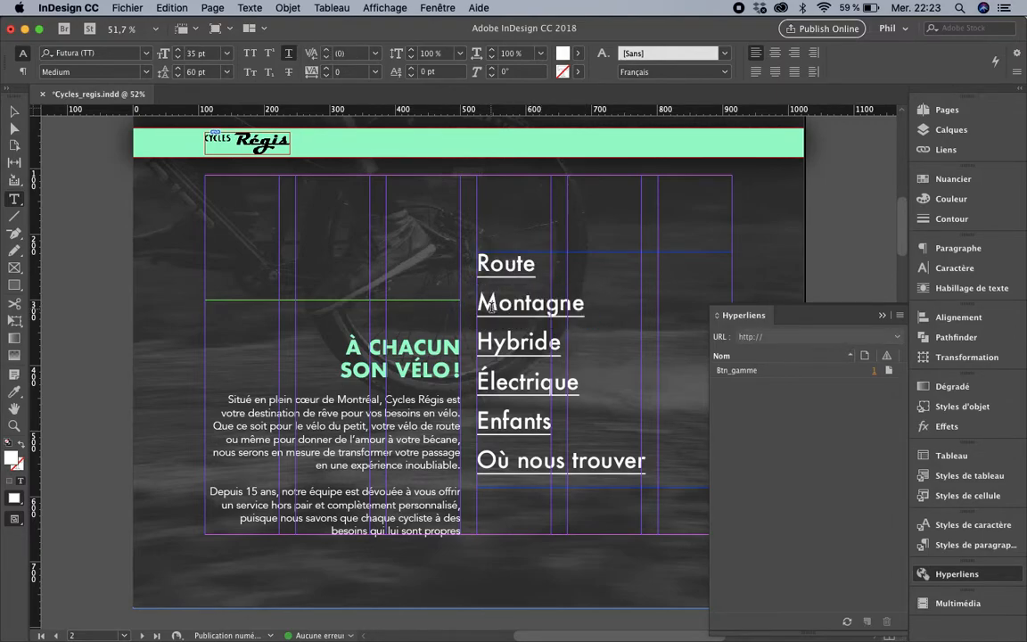
{"action": "double_click", "coordinate": [532, 263]}
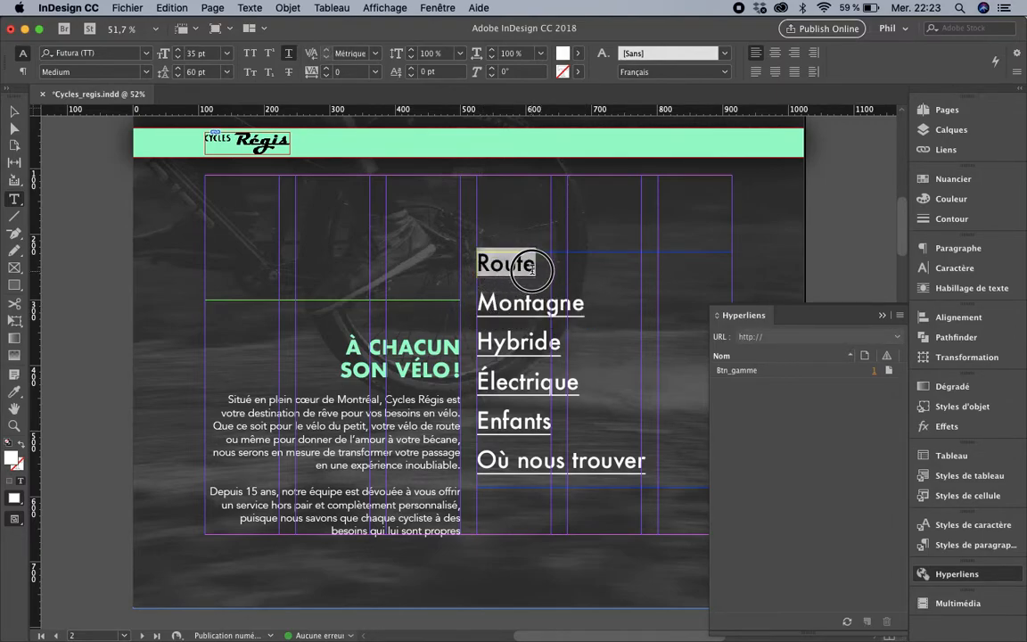
{"action": "left_click", "coordinate": [532, 268]}
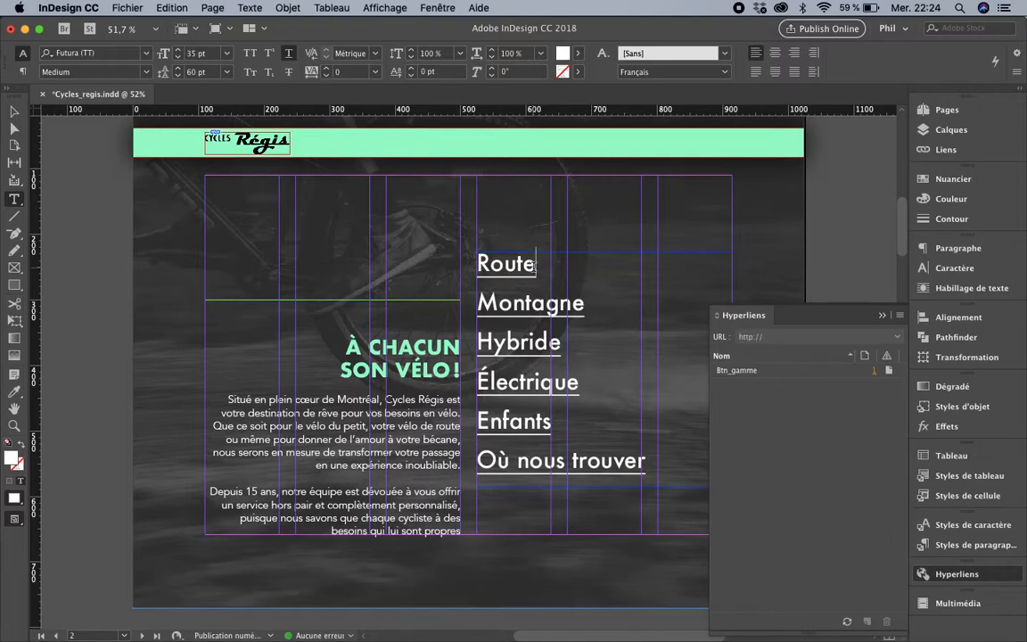
{"action": "left_click_drag", "start_coordinate": [537, 264], "coordinate": [458, 265]}
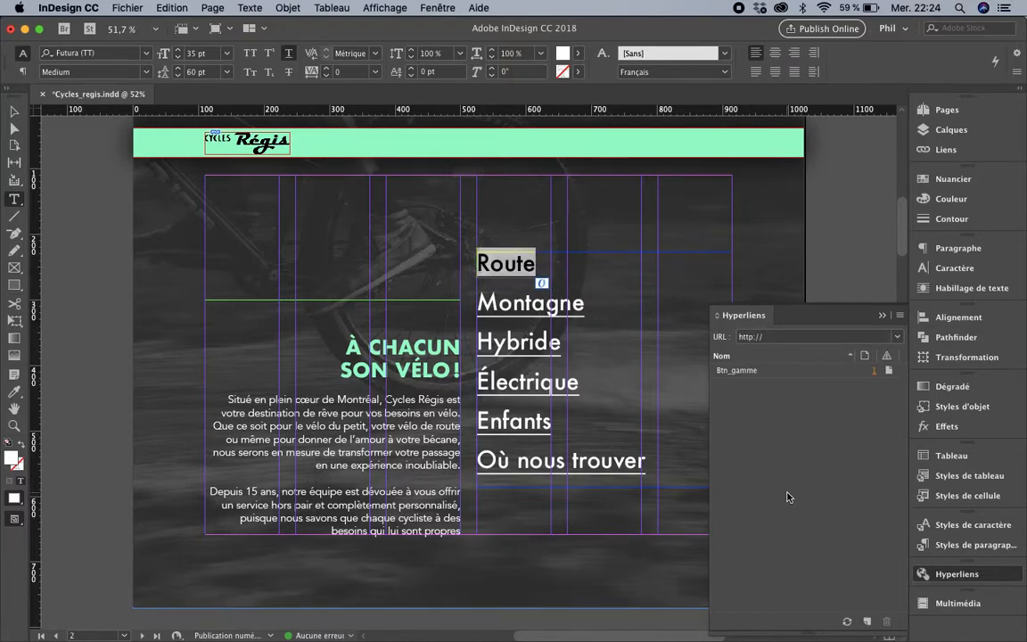
- Start a new hyperlink from Route to page 3 of Cycles_regis.indd, with the zoom set to Hériter du zoom
{"action": "left_click", "coordinate": [869, 626]}
{"action": "left_click_drag", "start_coordinate": [667, 163], "coordinate": [767, 183]}
{"action": "left_click", "coordinate": [760, 218]}
{"action": "left_click", "coordinate": [757, 215]}
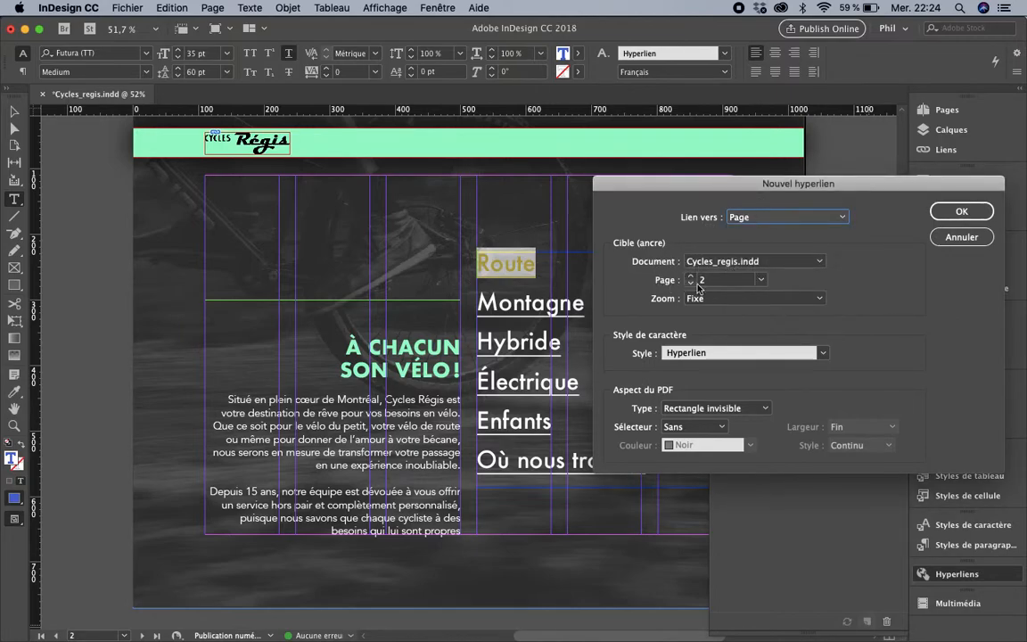
{"action": "left_click", "coordinate": [760, 280]}
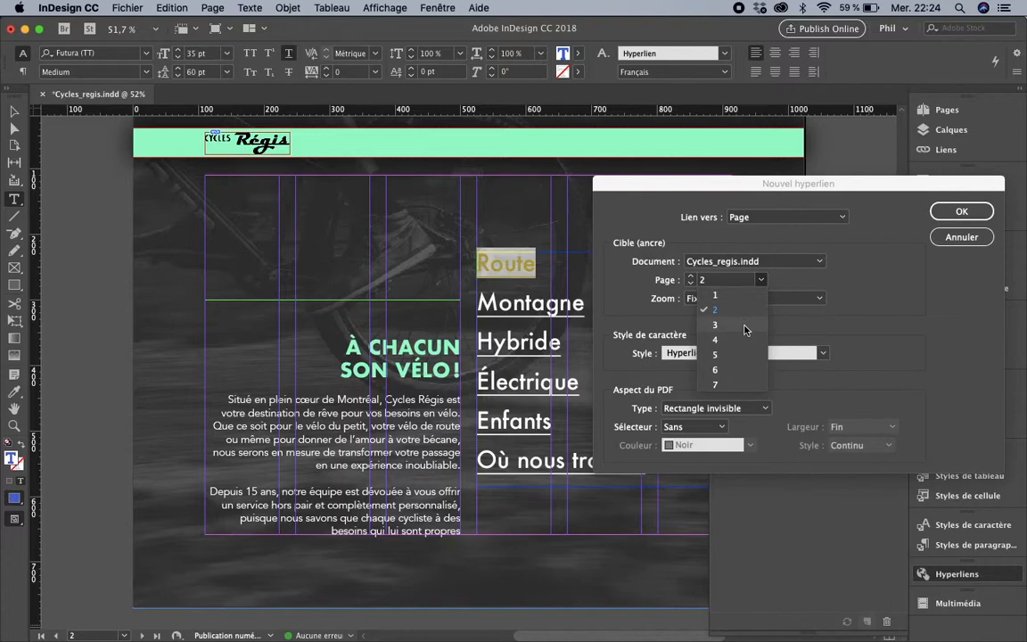
{"action": "left_click", "coordinate": [744, 330]}
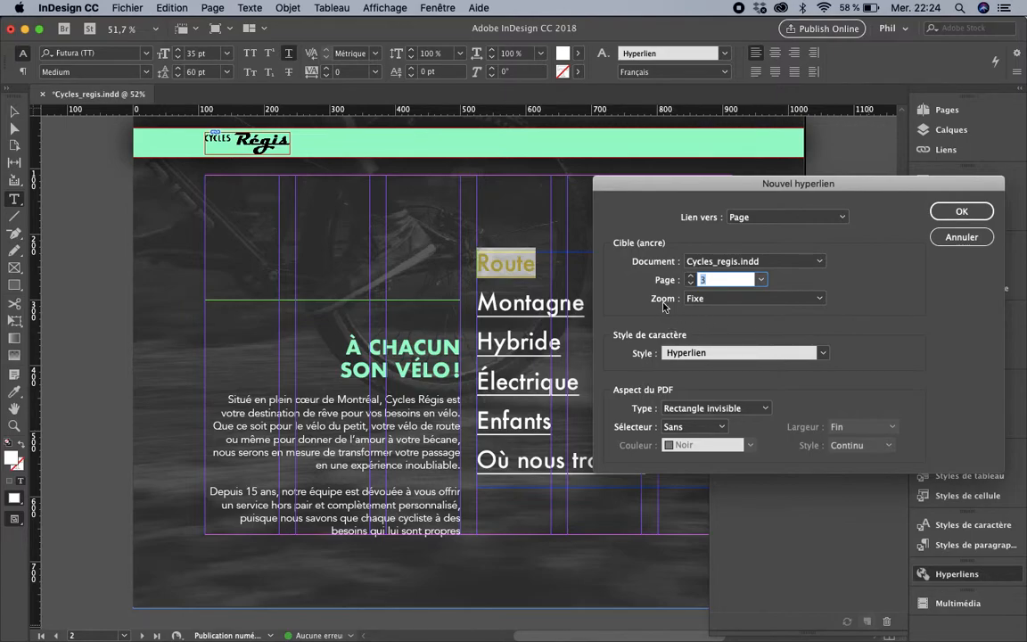
{"action": "left_click", "coordinate": [708, 299]}
{"action": "left_click", "coordinate": [742, 403]}
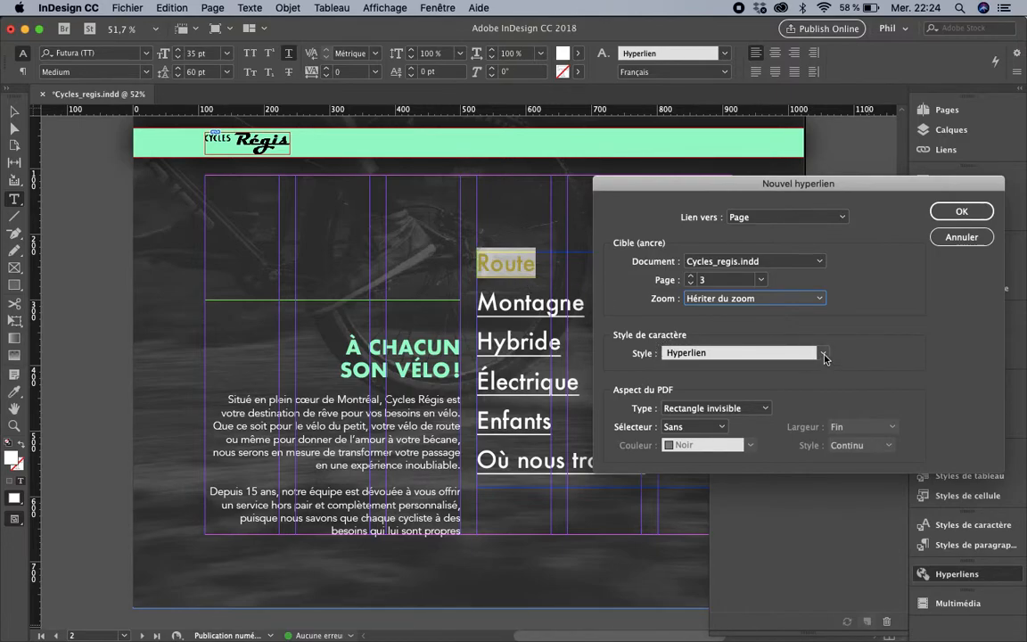
- Set the new hyperlink's character style to [Sans] and create the link
{"action": "left_click", "coordinate": [824, 355]}
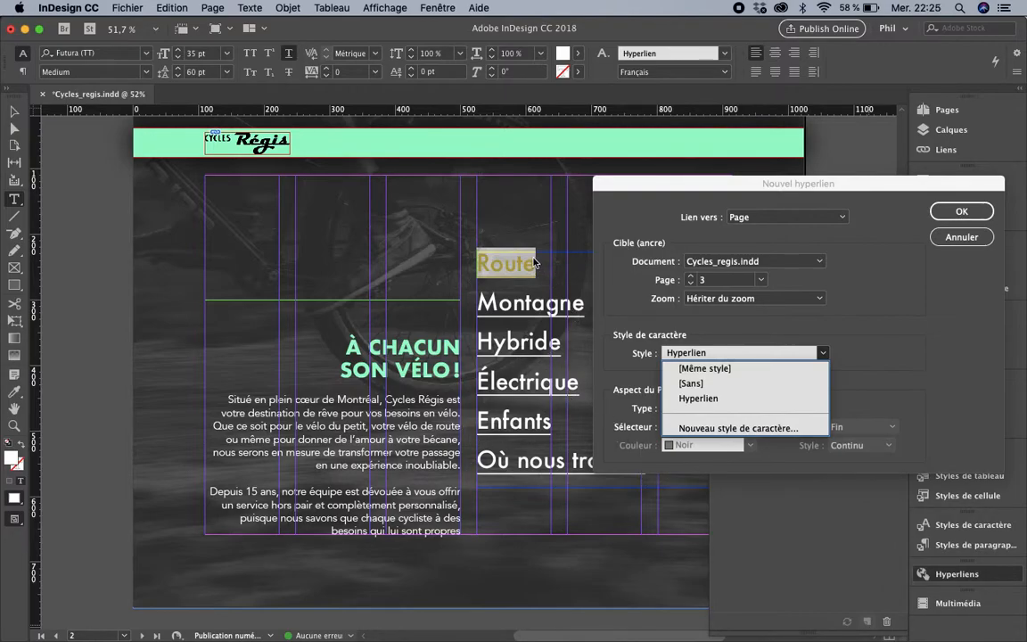
{"action": "left_click", "coordinate": [731, 384]}
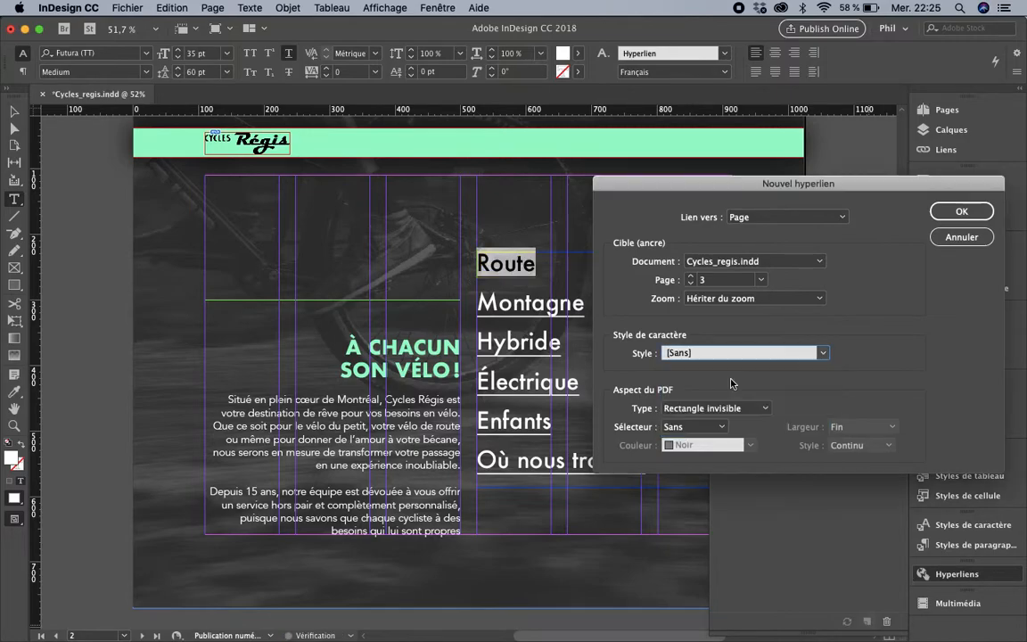
{"action": "left_click", "coordinate": [822, 353]}
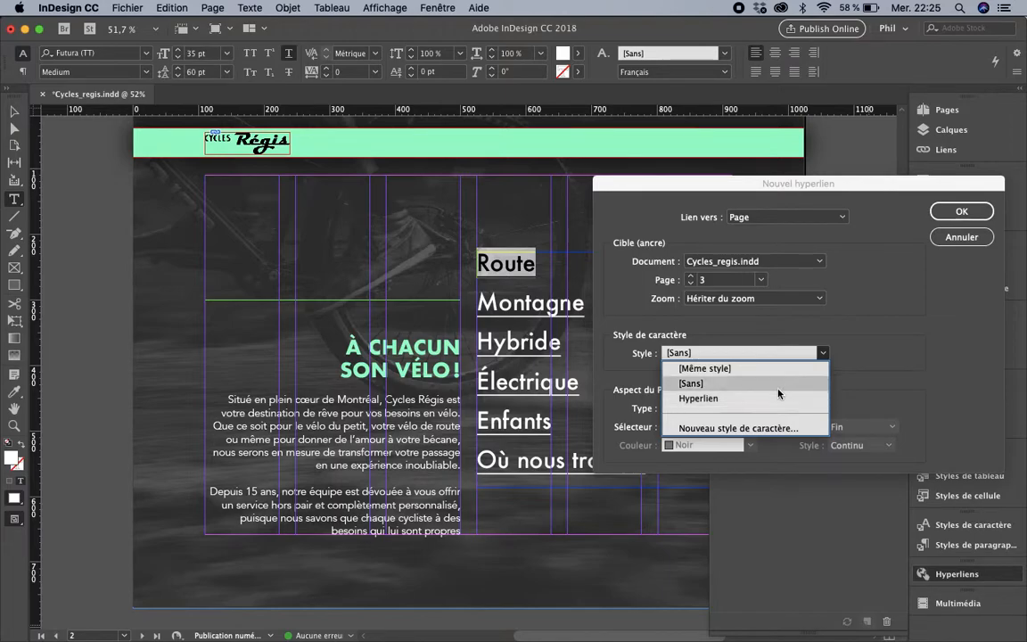
{"action": "left_click", "coordinate": [751, 386]}
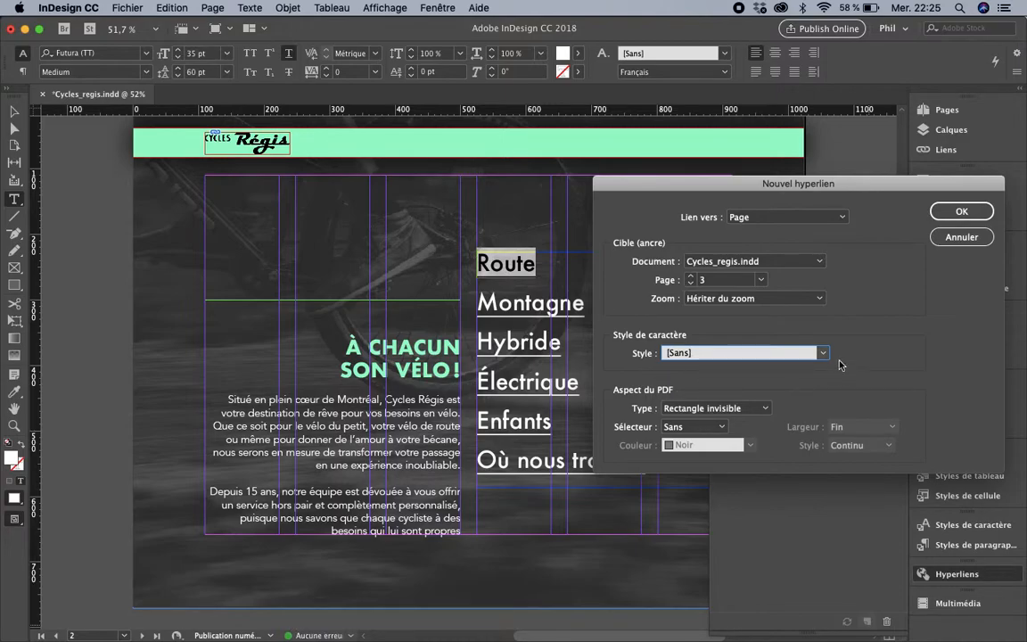
{"action": "left_click", "coordinate": [823, 353]}
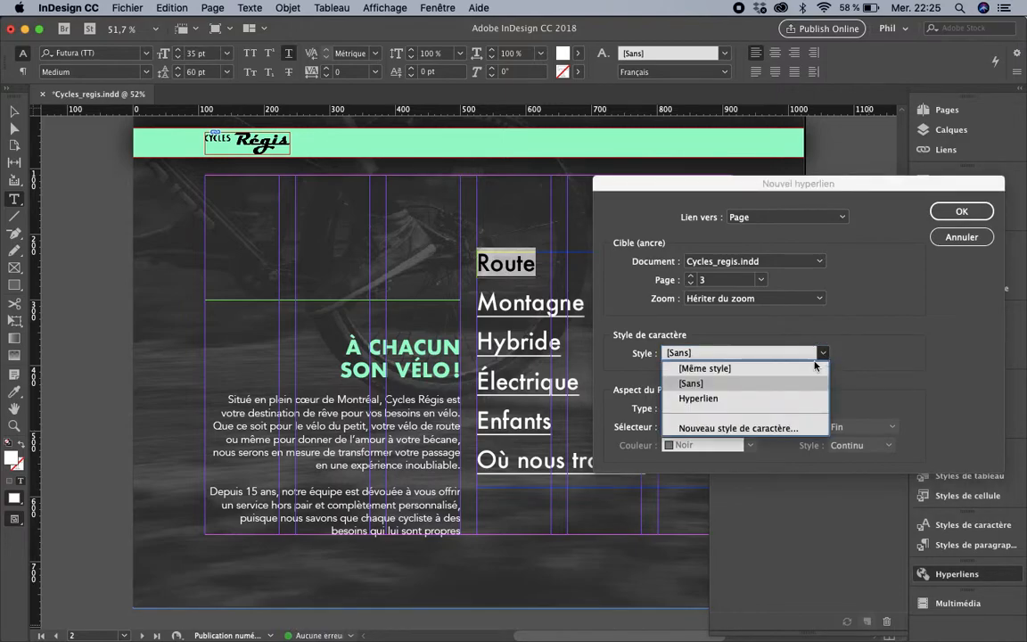
{"action": "left_click", "coordinate": [858, 385]}
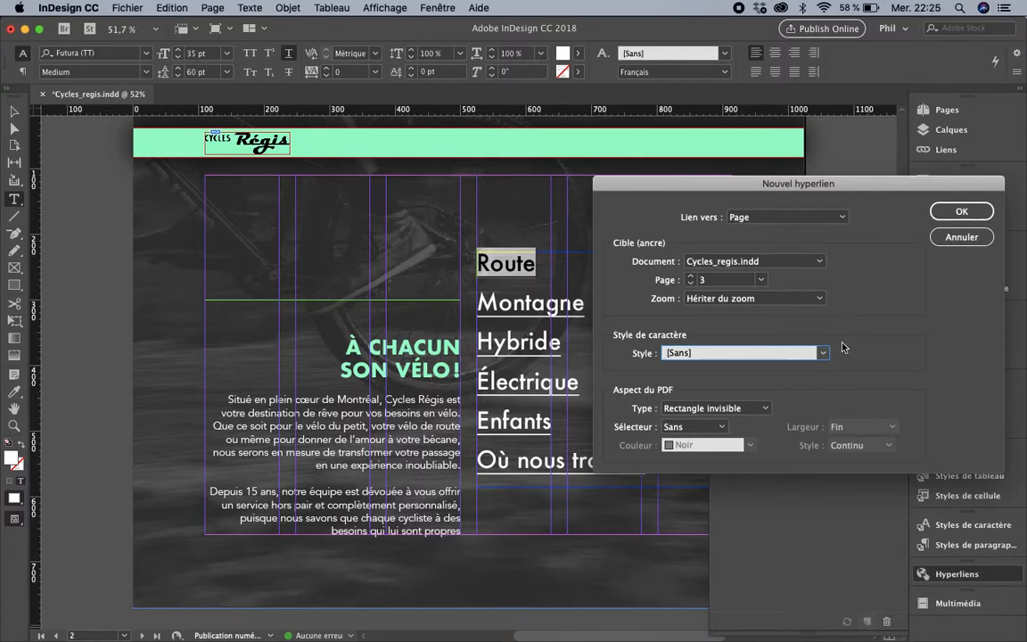
{"action": "key", "text": "Return"}
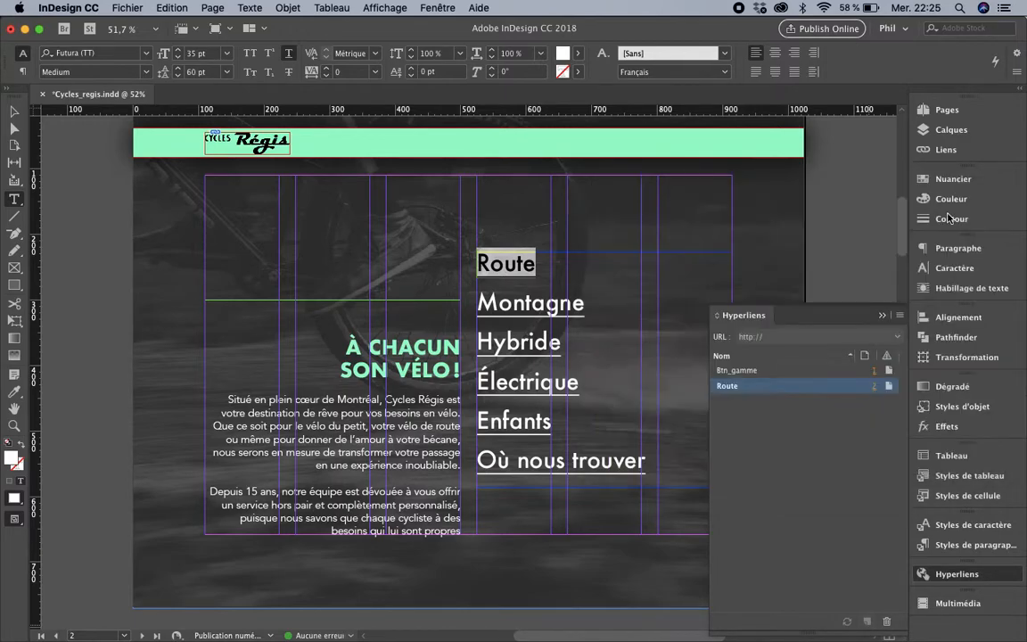
- Rename the Route hyperlink in the list as btn_Route
{"action": "left_click", "coordinate": [728, 386]}
{"action": "left_click", "coordinate": [721, 387]}
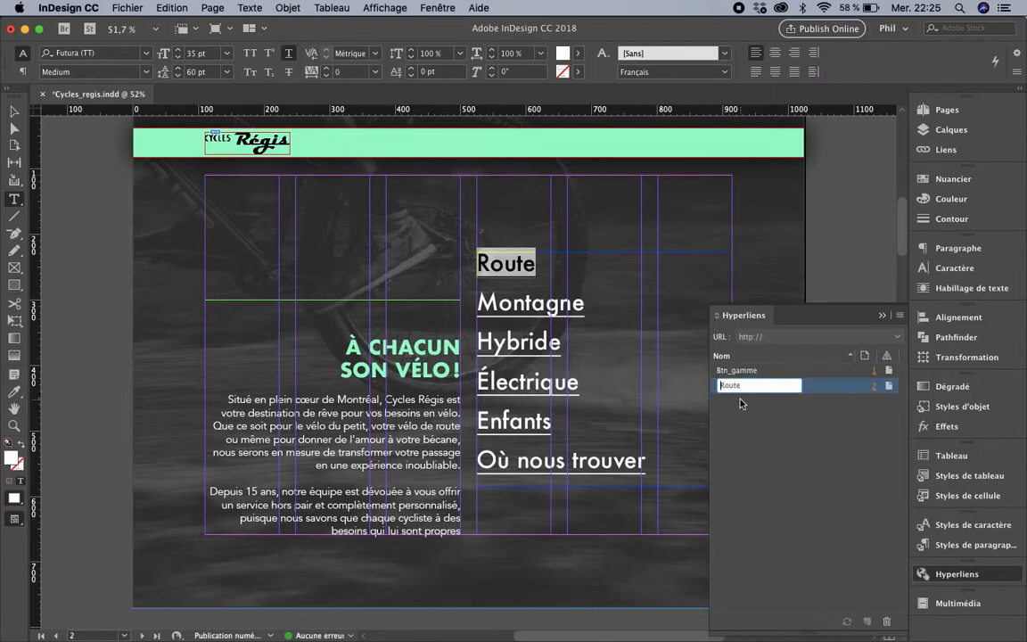
{"action": "type", "text": "btn_"}
{"action": "left_click", "coordinate": [777, 428]}
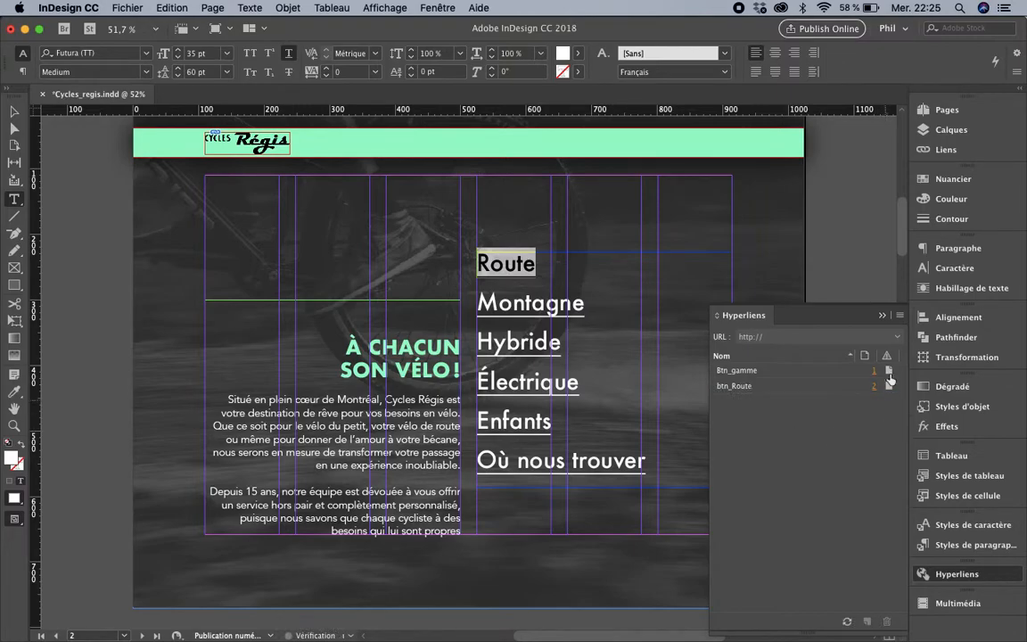
- Create a hyperlink from the text Où nous trouver to page 7, with zoom Hériter du zoom and character style [Sans]
{"action": "left_click", "coordinate": [628, 468]}
{"action": "left_click_drag", "start_coordinate": [652, 465], "coordinate": [477, 468]}
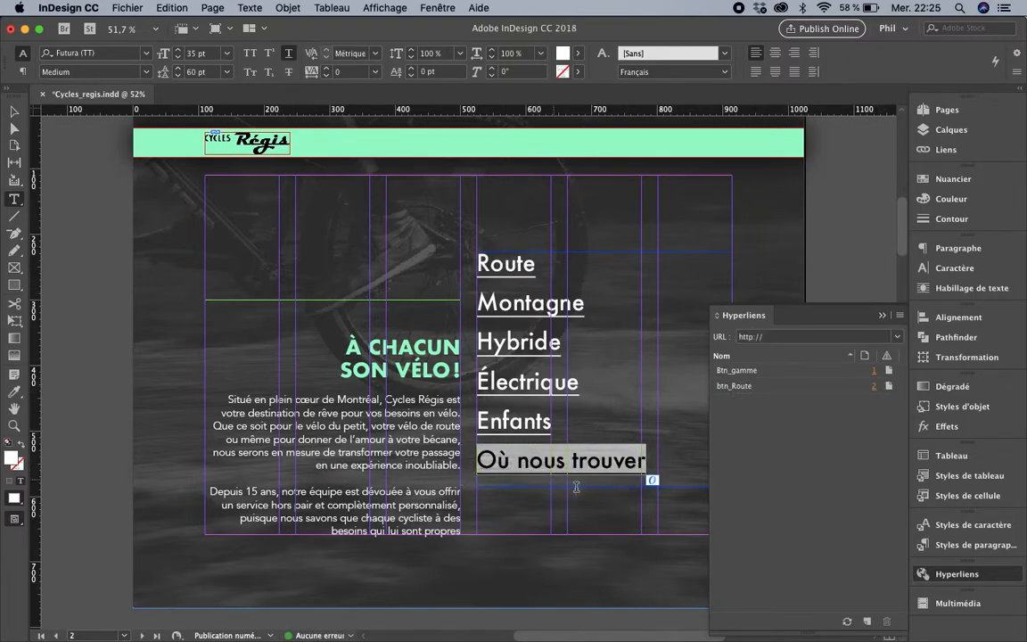
{"action": "left_click", "coordinate": [869, 621]}
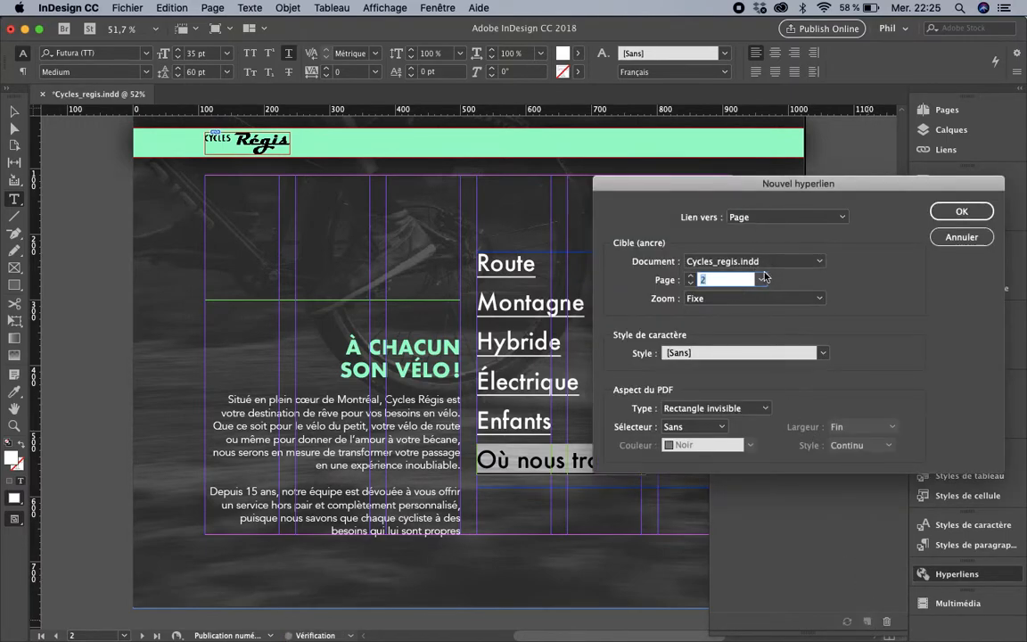
{"action": "left_click", "coordinate": [761, 279]}
{"action": "left_click", "coordinate": [718, 382]}
{"action": "left_click", "coordinate": [727, 299]}
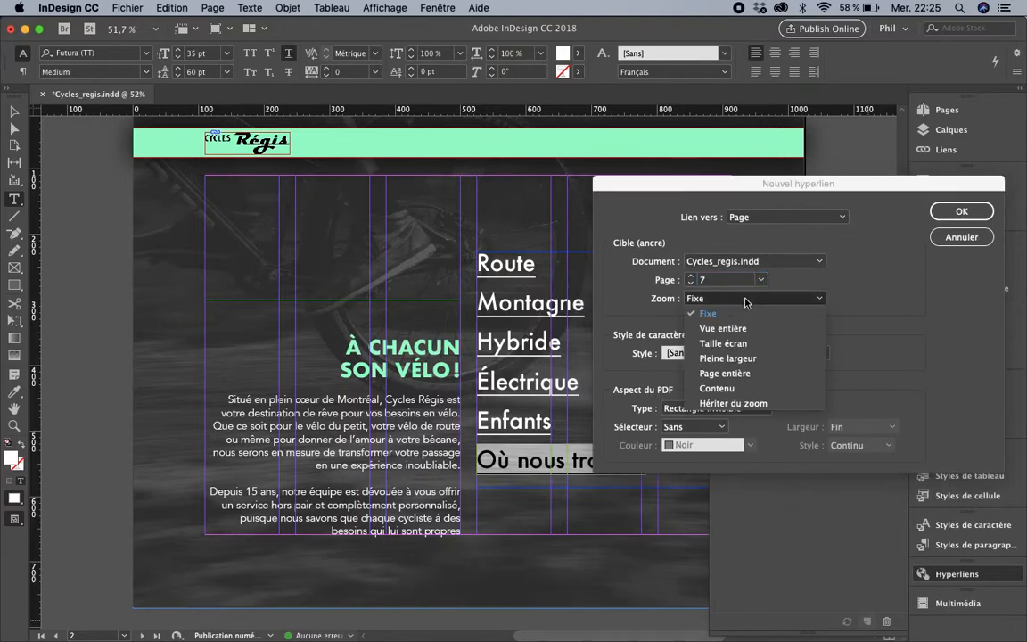
{"action": "left_click", "coordinate": [733, 403]}
{"action": "left_click", "coordinate": [823, 354]}
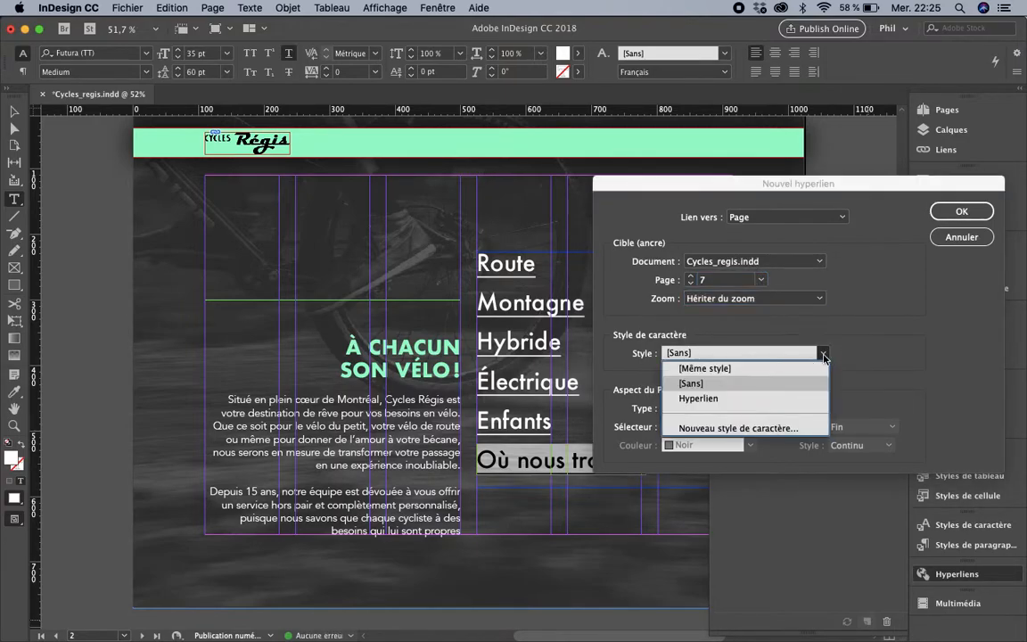
{"action": "left_click", "coordinate": [767, 383]}
{"action": "key", "text": "Return"}
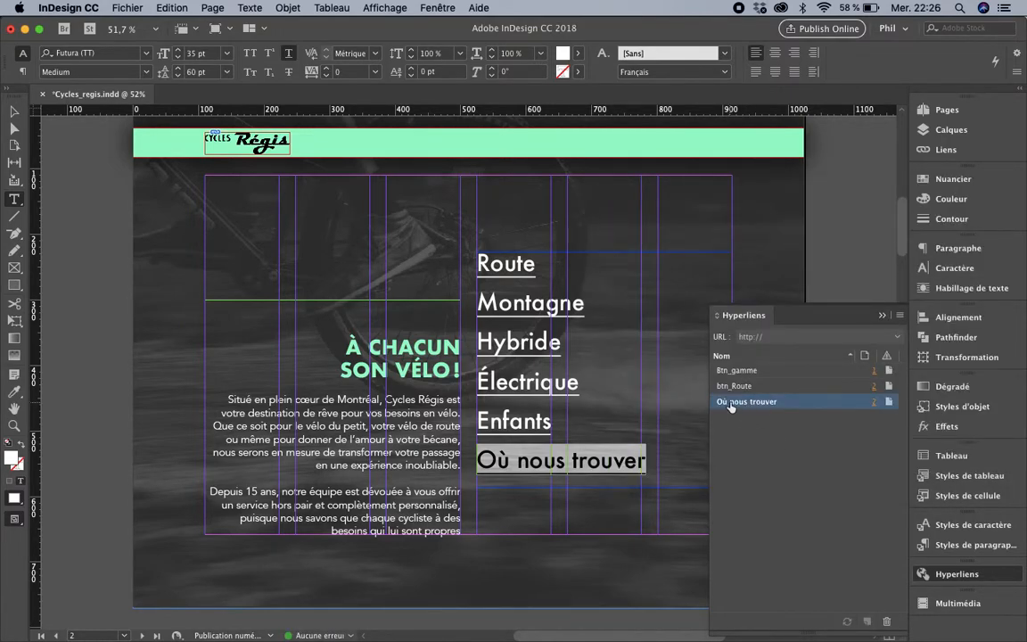
- Rename the Où nous trouver hyperlink in the list as btn_ou nous trouver
{"action": "left_click", "coordinate": [731, 406]}
{"action": "left_click_drag", "start_coordinate": [733, 401], "coordinate": [708, 400]}
{"action": "type", "text": "btn"}
{"action": "key", "text": "Delete"}
{"action": "type", "text": "_"}
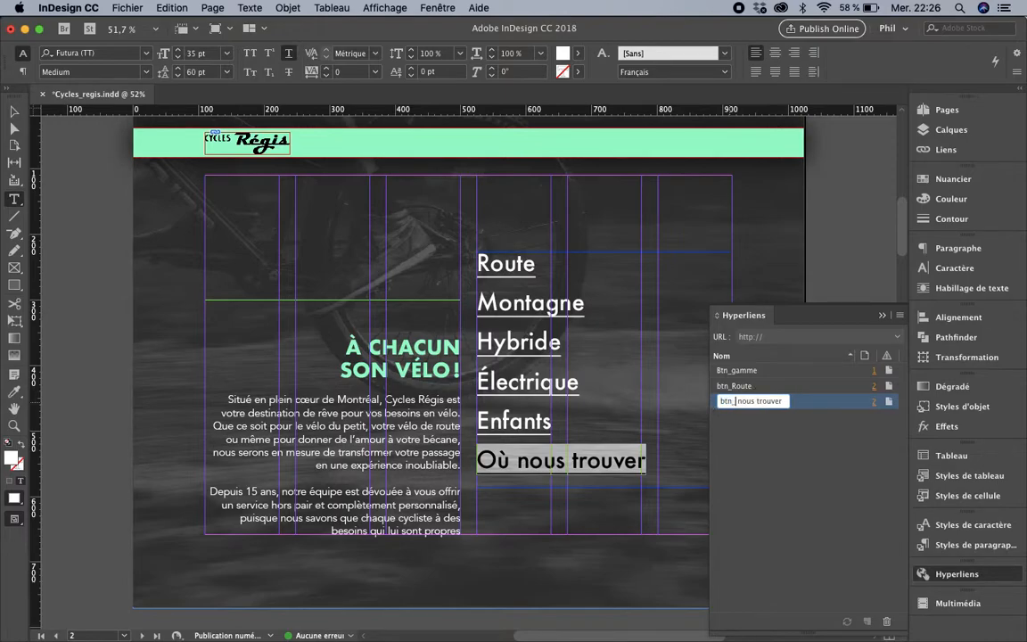
{"action": "type", "text": "ou"}
{"action": "left_click", "coordinate": [771, 454]}
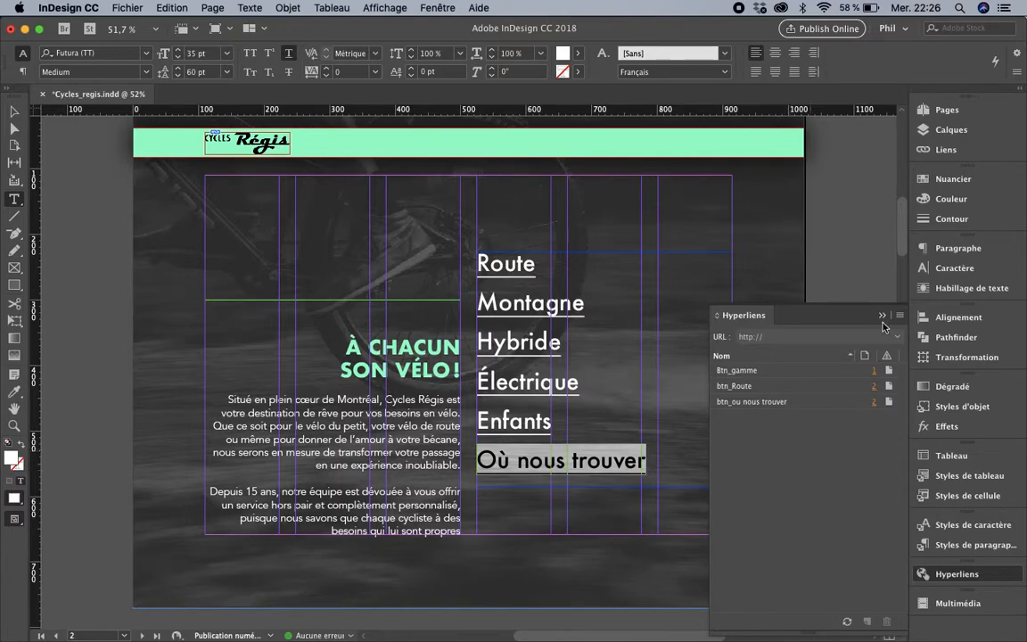
- Go to page 3 and examine the bike images of the Route range
{"action": "left_click_drag", "start_coordinate": [900, 235], "coordinate": [896, 277]}
{"action": "left_click", "coordinate": [14, 112]}
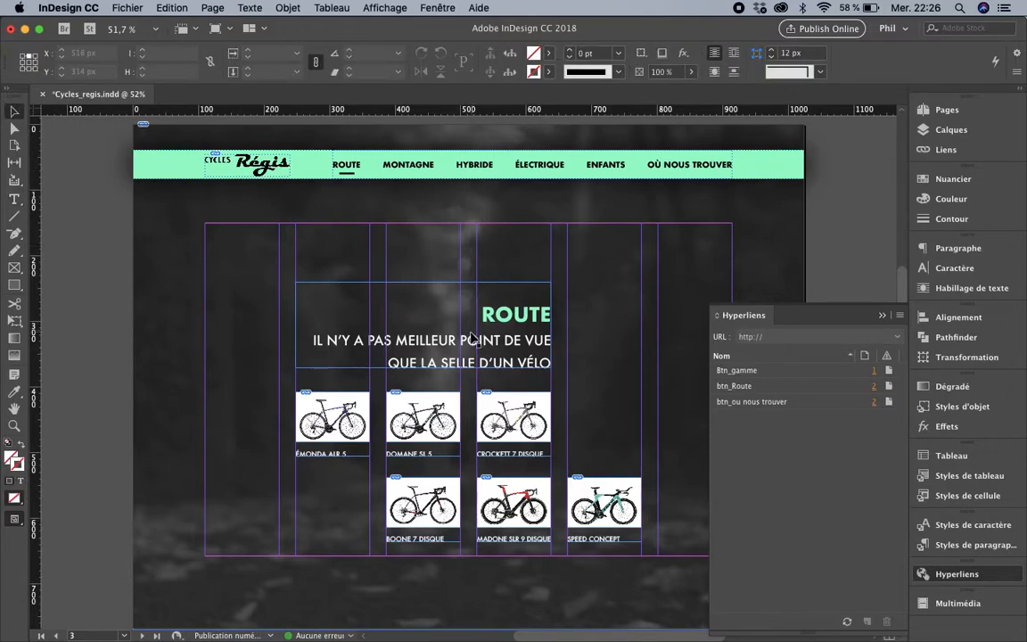
{"action": "left_click", "coordinate": [338, 414]}
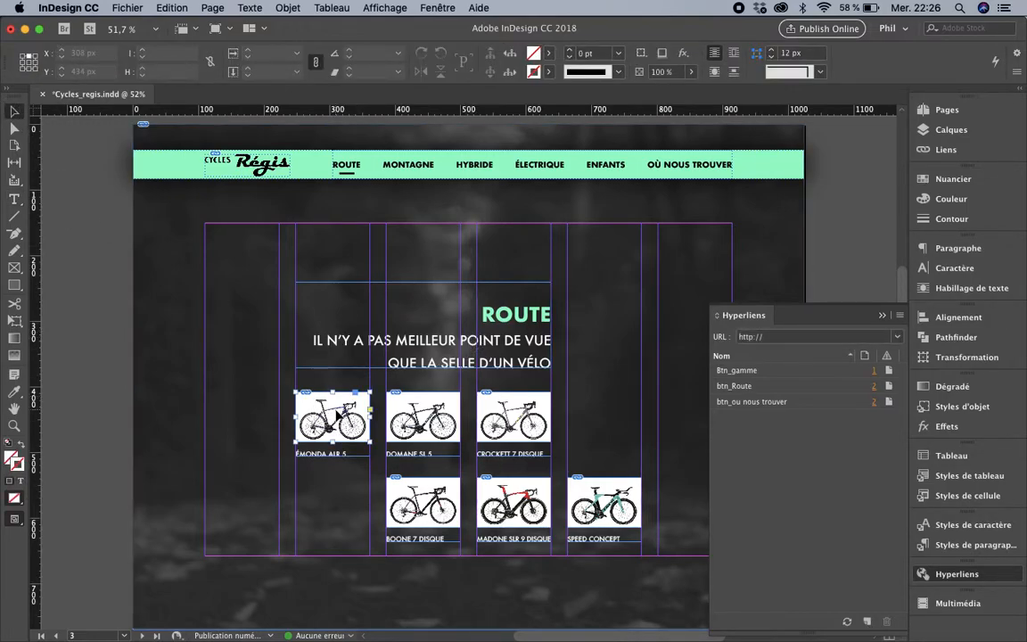
{"action": "left_click", "coordinate": [504, 431]}
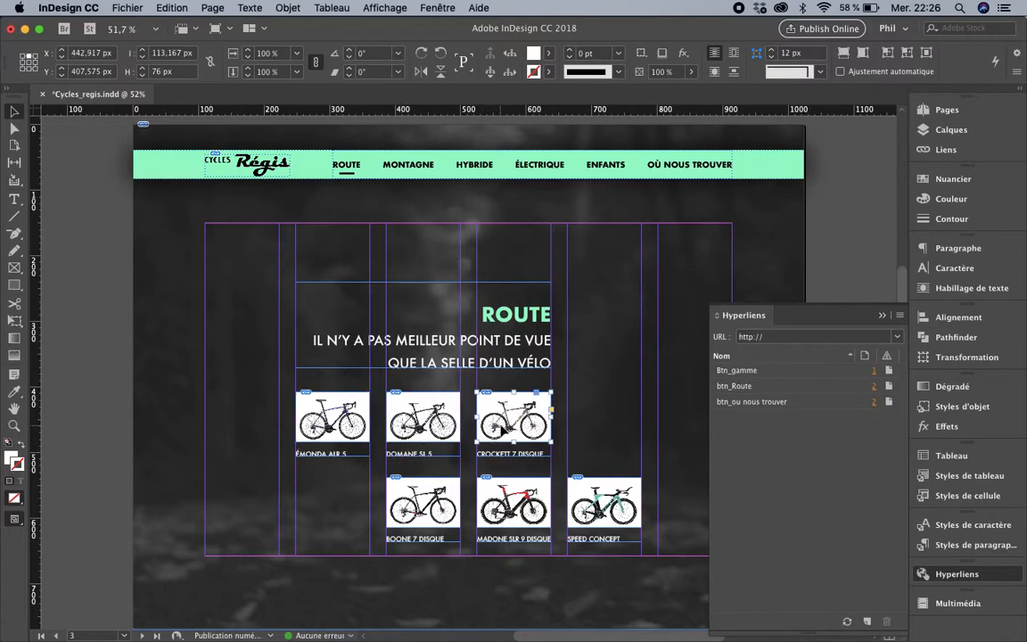
{"action": "left_click", "coordinate": [589, 503]}
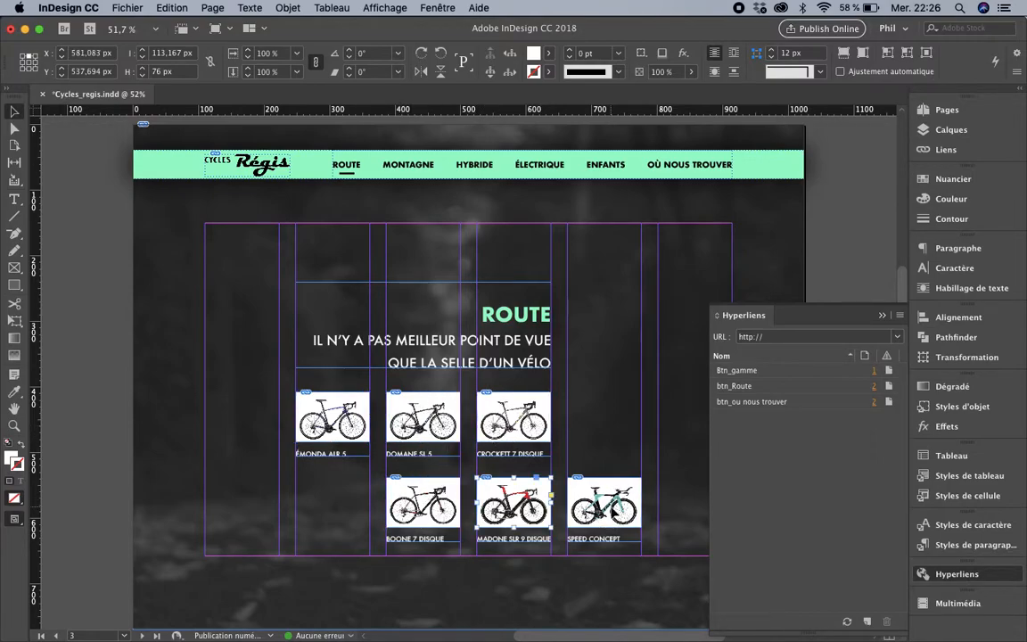
{"action": "left_click", "coordinate": [330, 412]}
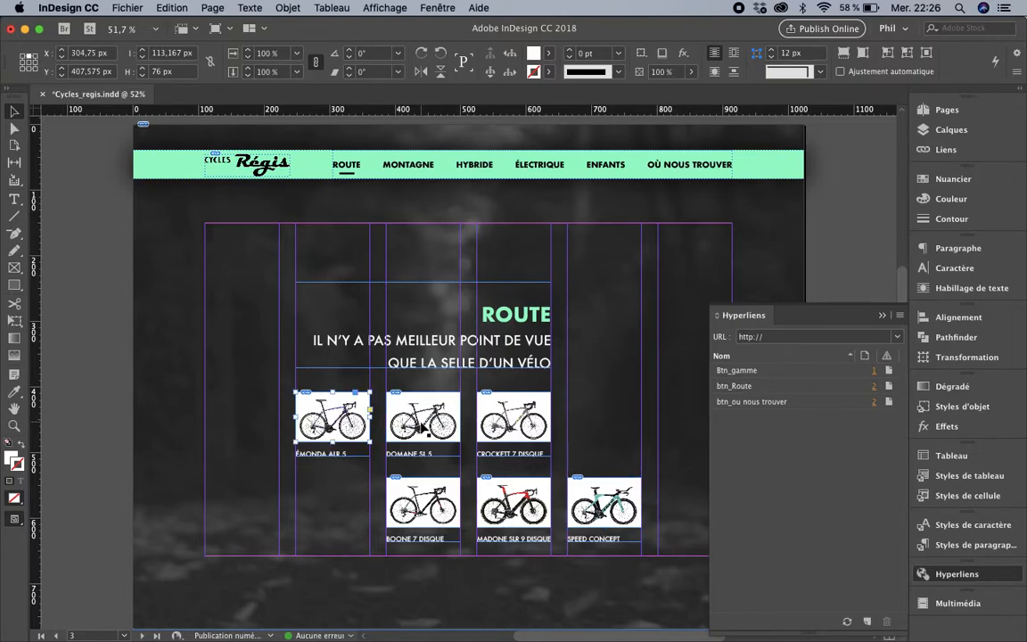
{"action": "left_click", "coordinate": [422, 428]}
{"action": "left_click", "coordinate": [502, 430]}
- Create a hyperlink from the Émonda ALR 5 image to page 4, with zoom Hériter du zoom
{"action": "left_click", "coordinate": [356, 426]}
{"action": "left_click", "coordinate": [864, 619]}
{"action": "left_click", "coordinate": [763, 280]}
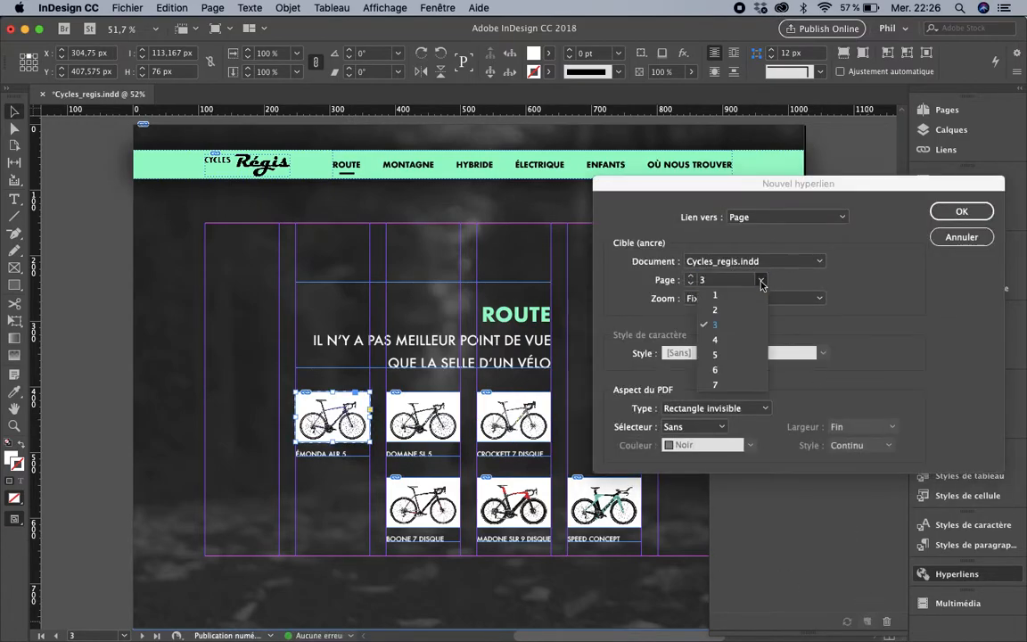
{"action": "left_click", "coordinate": [740, 339]}
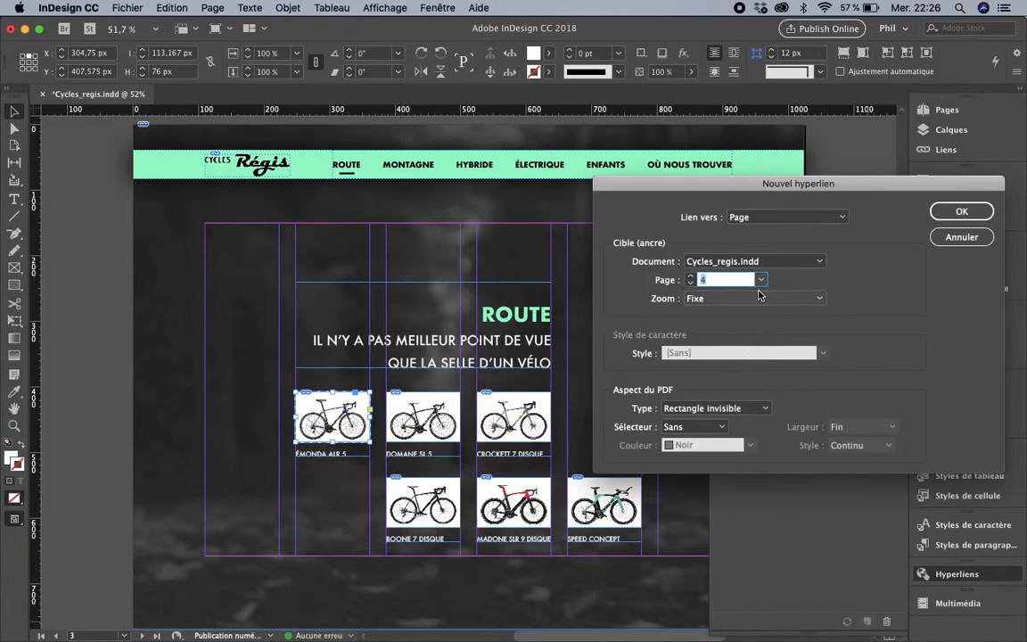
{"action": "left_click", "coordinate": [733, 298]}
{"action": "left_click", "coordinate": [718, 398]}
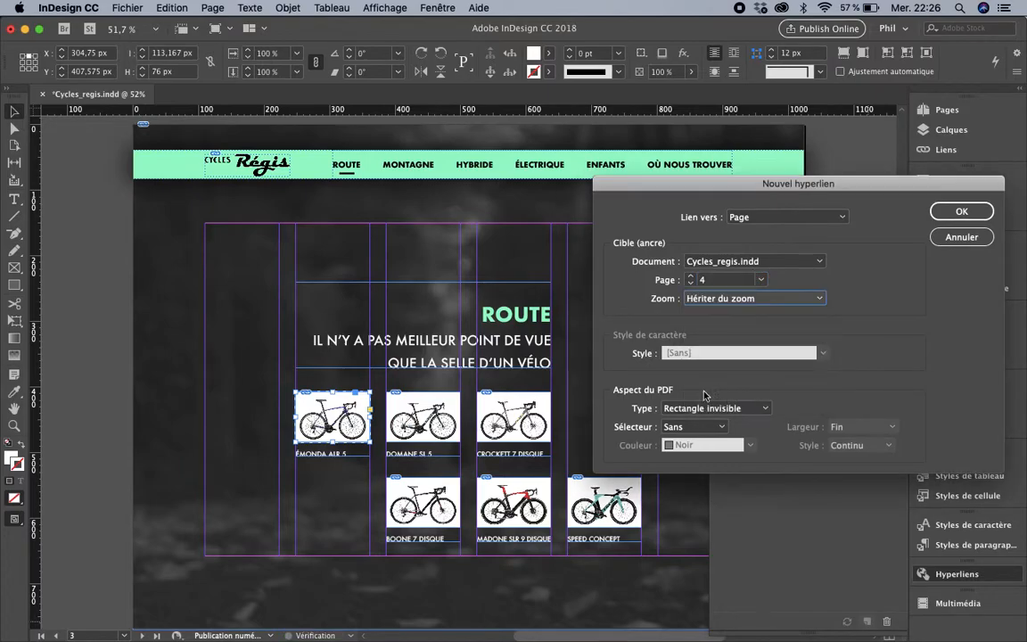
{"action": "left_click", "coordinate": [961, 211]}
- Create a hyperlink from the Domane SL 5 image to page 5, with zoom Hériter du zoom
{"action": "left_click", "coordinate": [424, 416]}
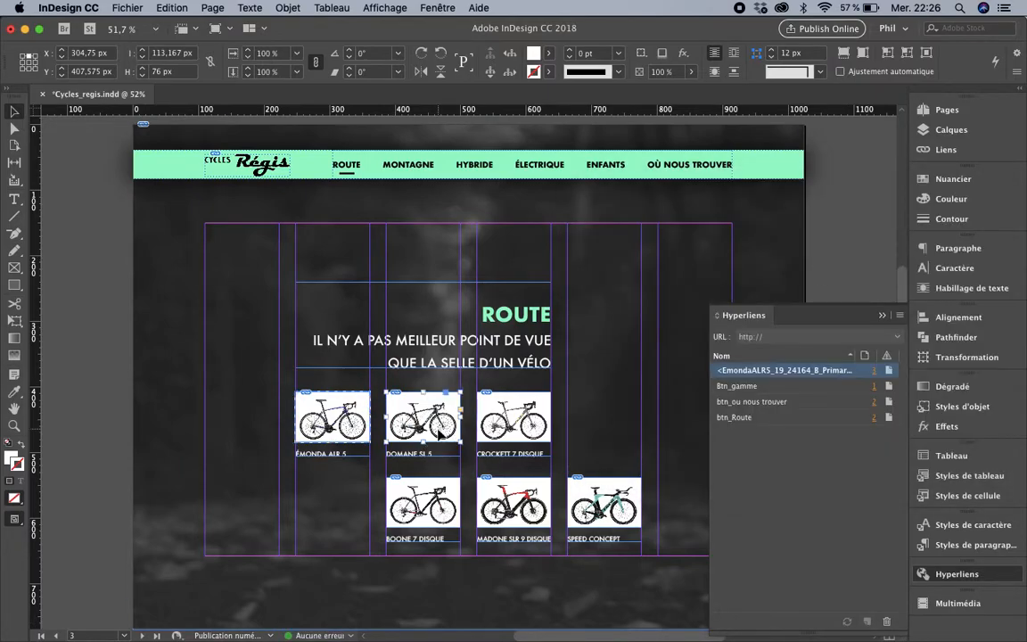
{"action": "left_click", "coordinate": [865, 619]}
{"action": "left_click", "coordinate": [760, 280]}
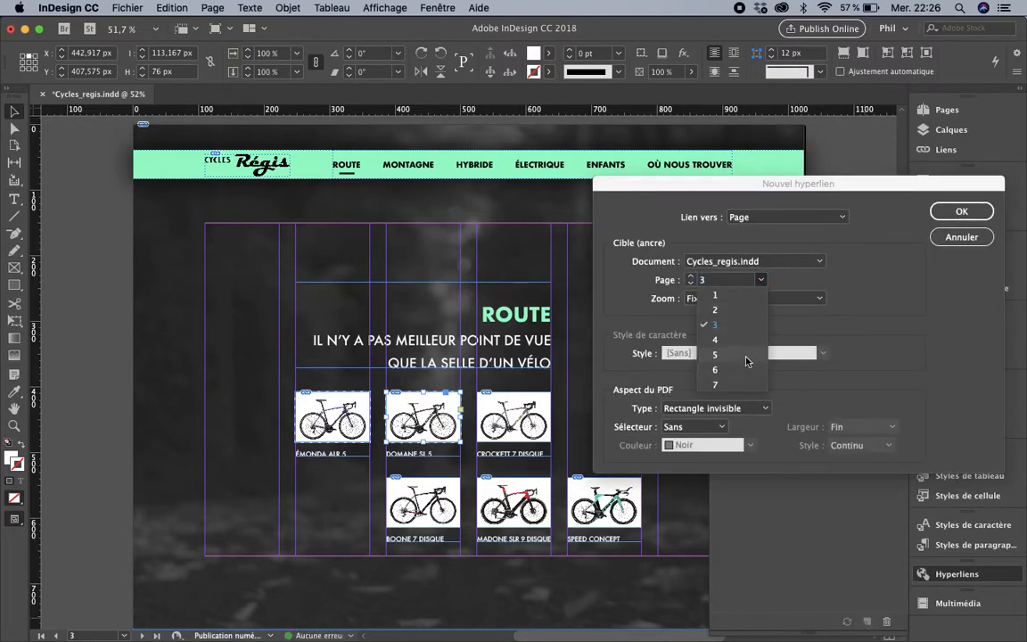
{"action": "left_click", "coordinate": [747, 358]}
{"action": "left_click", "coordinate": [754, 298]}
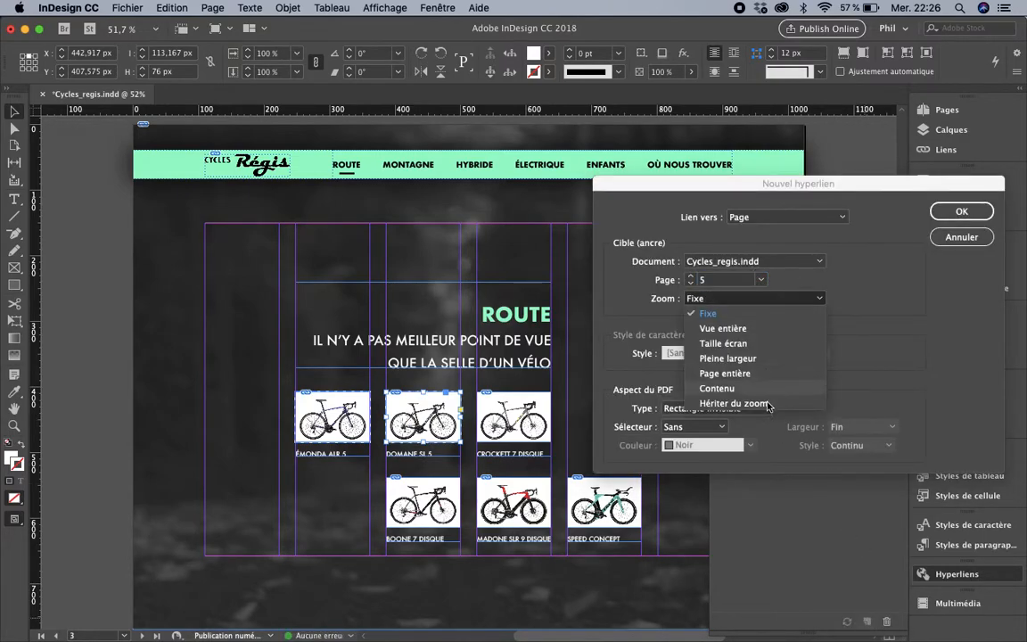
{"action": "left_click", "coordinate": [766, 403]}
{"action": "left_click", "coordinate": [961, 211]}
- Create a hyperlink from the Crockett 7 Disque image to page 6, with zoom Hériter du zoom
{"action": "left_click", "coordinate": [508, 412]}
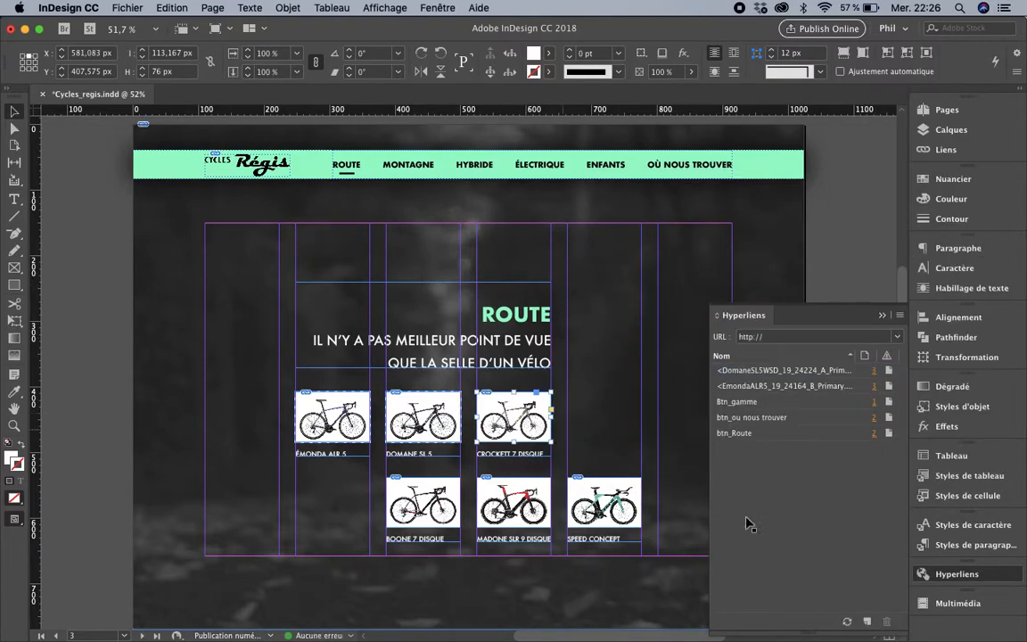
{"action": "left_click", "coordinate": [863, 617]}
{"action": "left_click", "coordinate": [758, 280]}
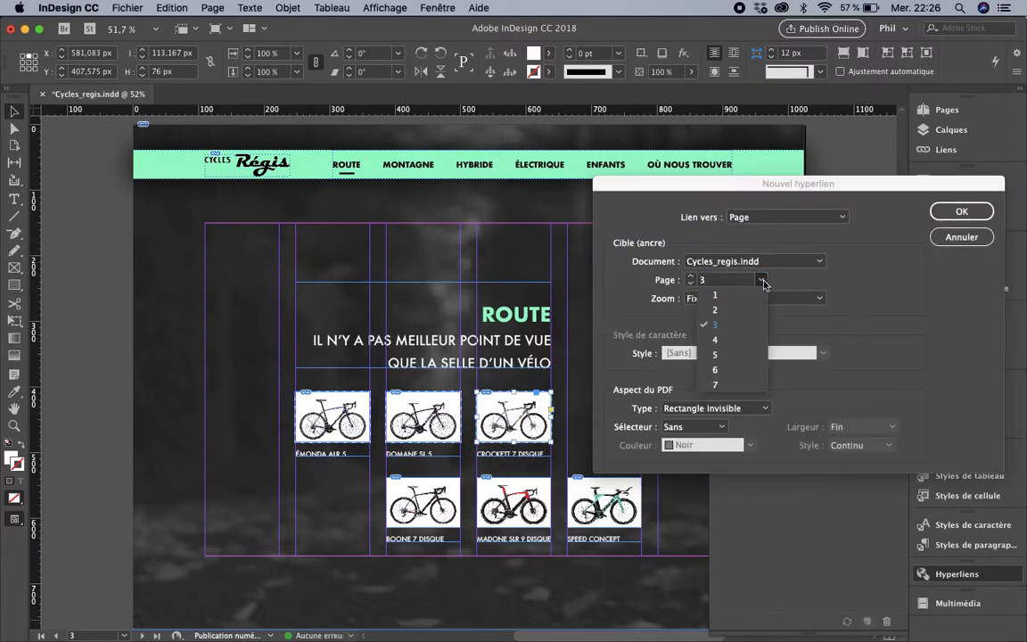
{"action": "left_click", "coordinate": [751, 370]}
{"action": "left_click", "coordinate": [814, 298]}
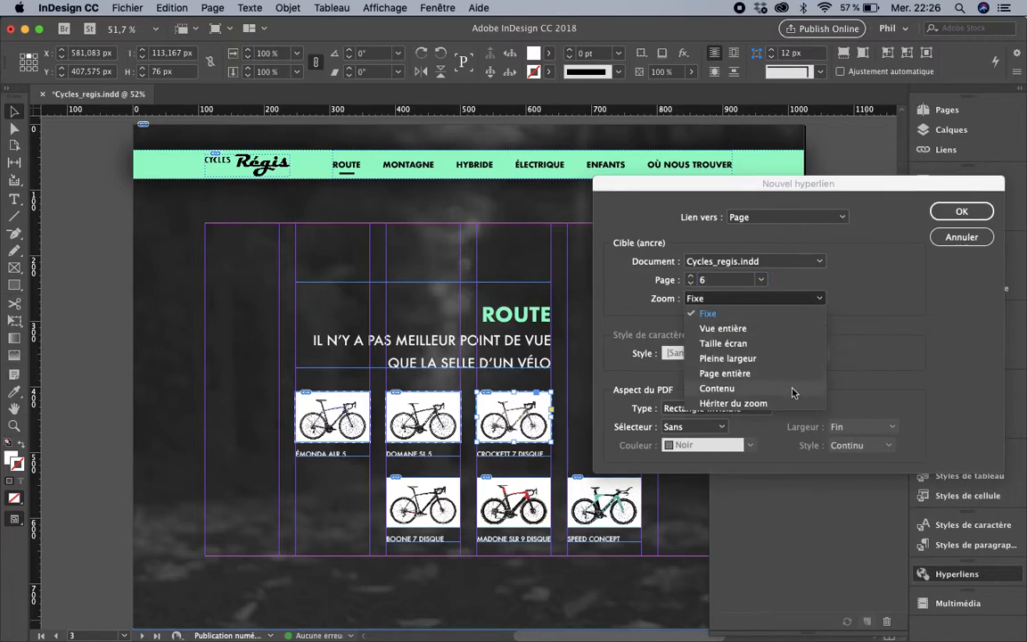
{"action": "left_click", "coordinate": [791, 400]}
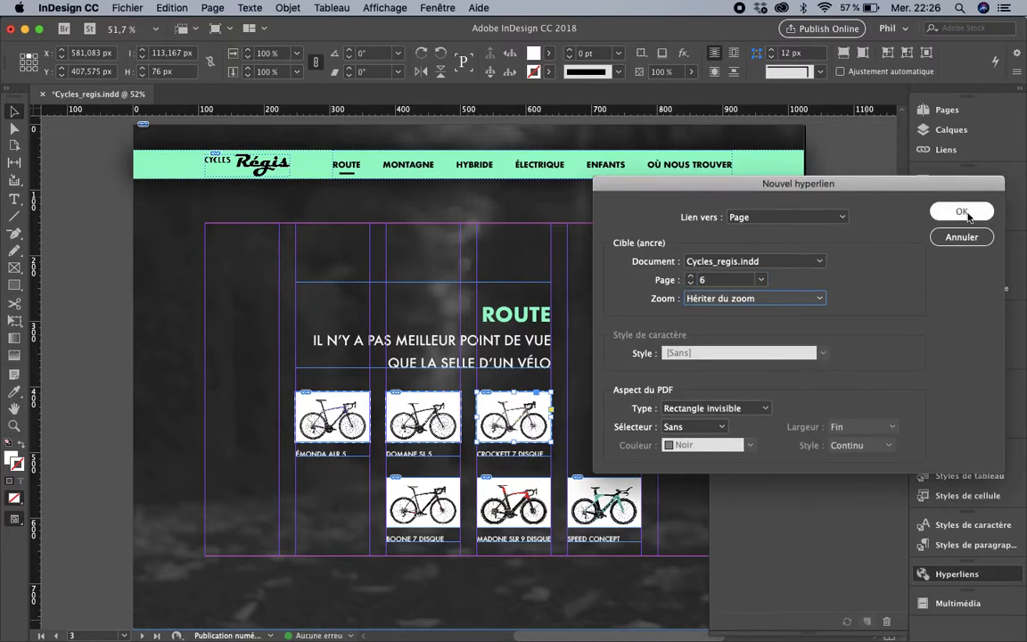
{"action": "left_click", "coordinate": [963, 213]}
- Rename the Crockett image's hyperlink in the list as btn_crockett
{"action": "left_click", "coordinate": [759, 371]}
{"action": "type", "text": "btn_crockett"}
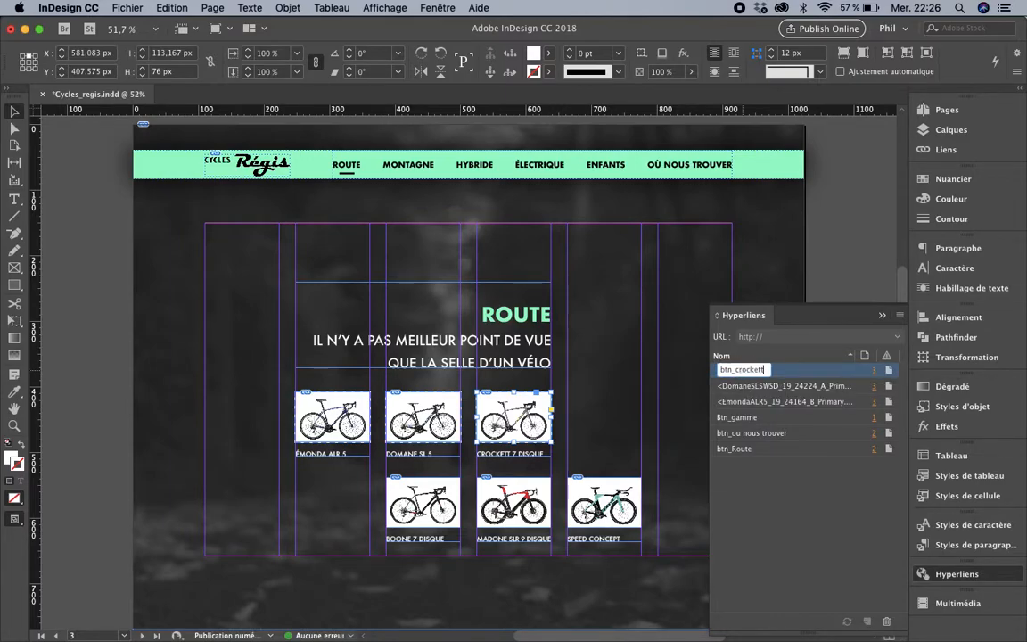
{"action": "key", "text": "Return"}
- Rename the Émonda image's hyperlink in the list as btn_emonda
{"action": "double_click", "coordinate": [744, 391]}
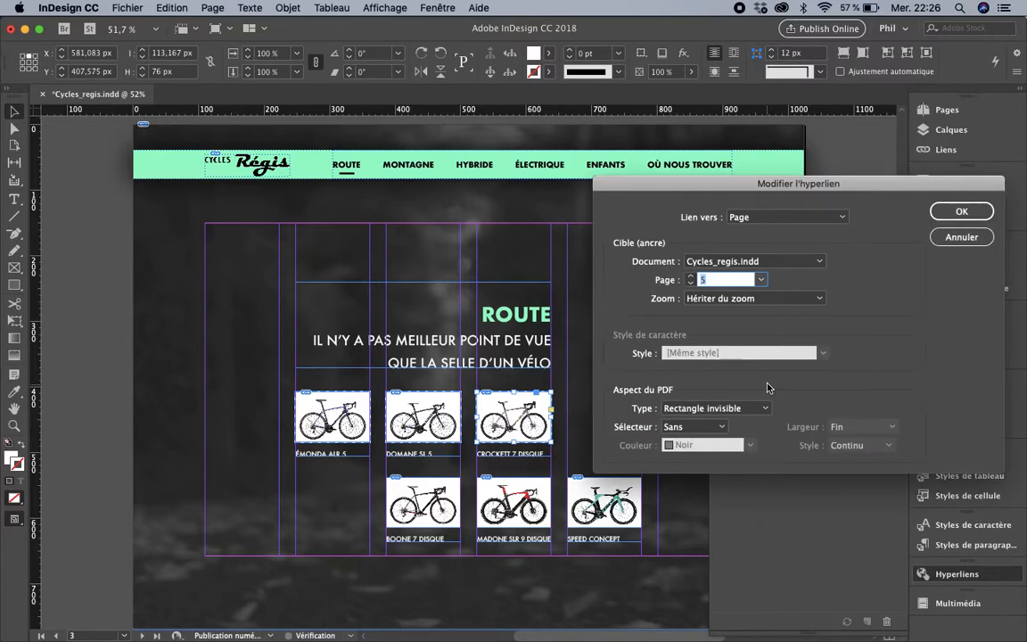
{"action": "left_click", "coordinate": [972, 236]}
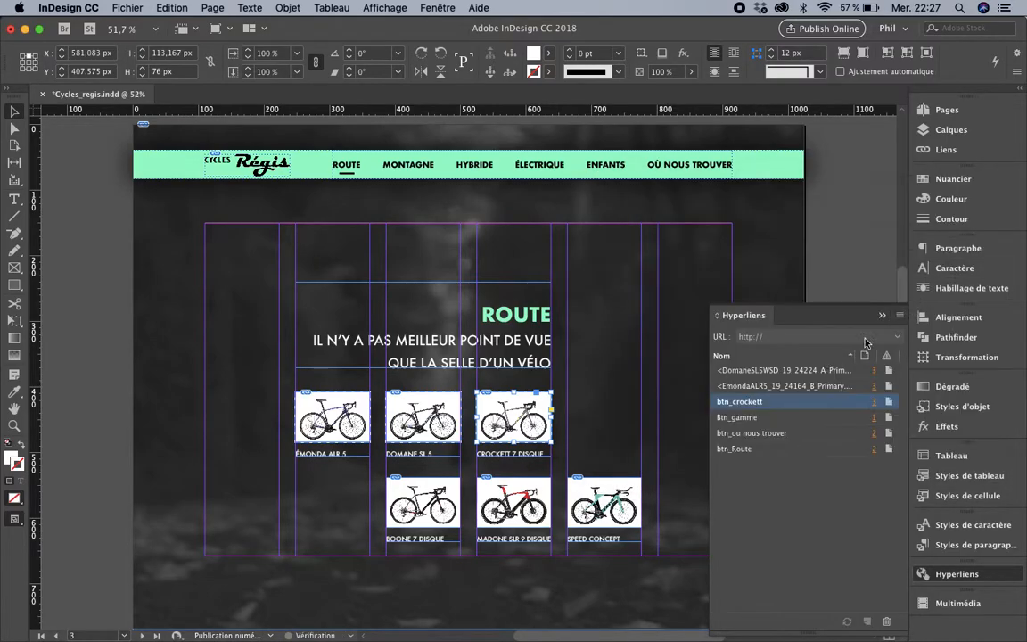
{"action": "left_click", "coordinate": [752, 386]}
{"action": "left_click", "coordinate": [752, 386]}
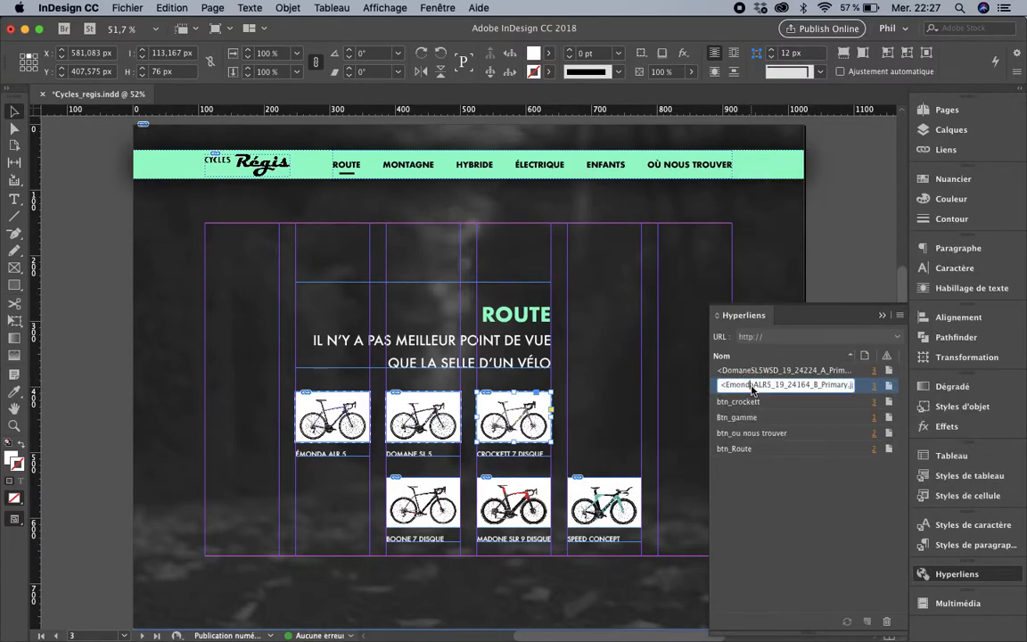
{"action": "type", "text": "btn_emonda"}
{"action": "key", "text": "Return"}
- Rename the Domane image's hyperlink in the list as btn_domane
{"action": "left_click", "coordinate": [763, 371]}
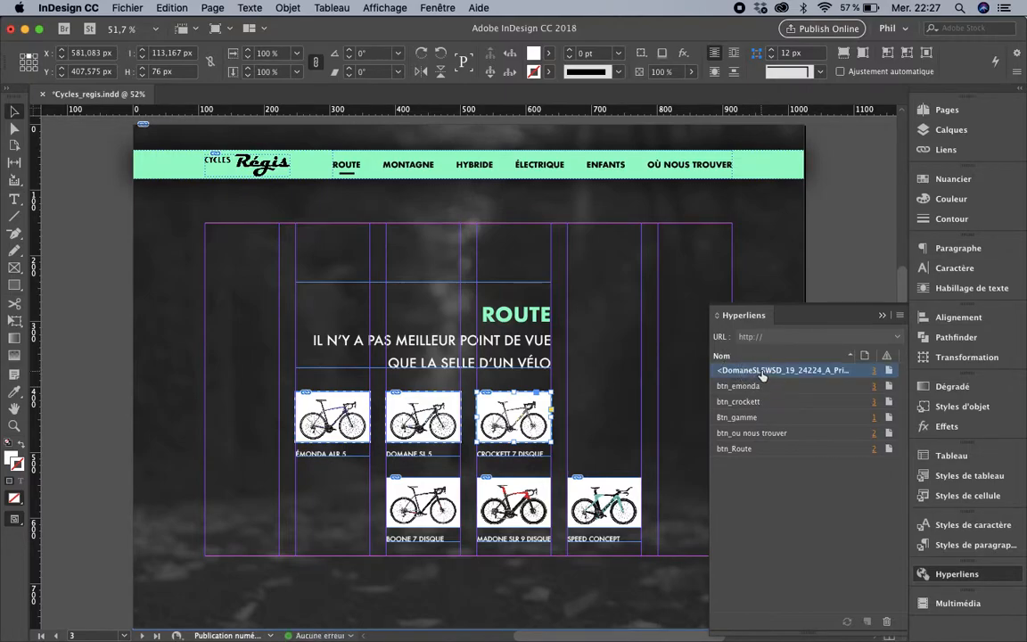
{"action": "left_click", "coordinate": [753, 371]}
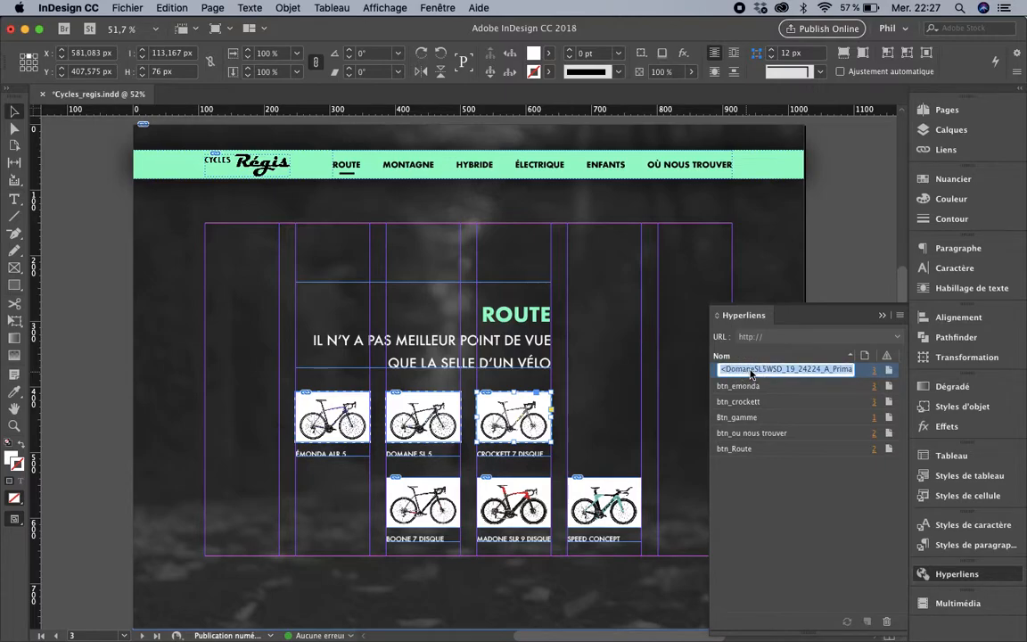
{"action": "type", "text": "btn"}
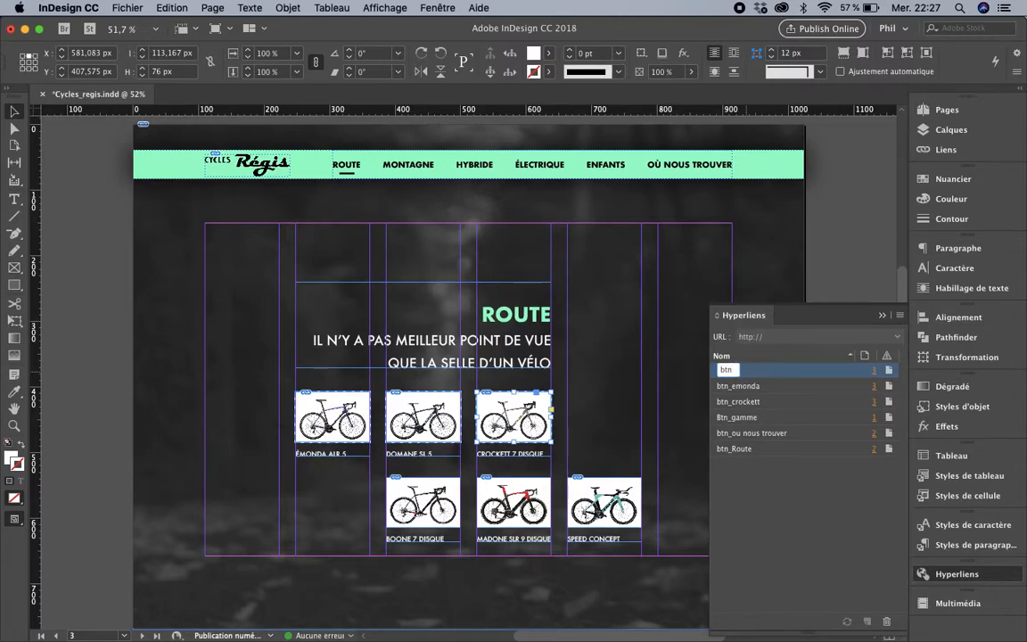
{"action": "type", "text": "_domane"}
{"action": "key", "text": "Return"}
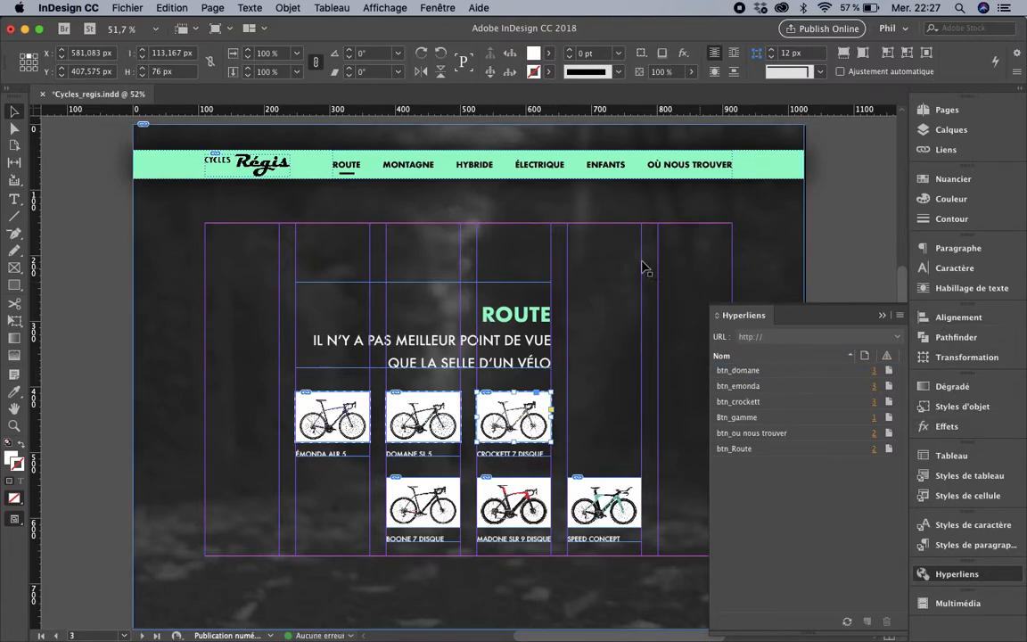
- Deselect everything and toggle the Menu layer's visibility to check what it contains
{"action": "left_click", "coordinate": [15, 111]}
{"action": "left_click", "coordinate": [67, 184]}
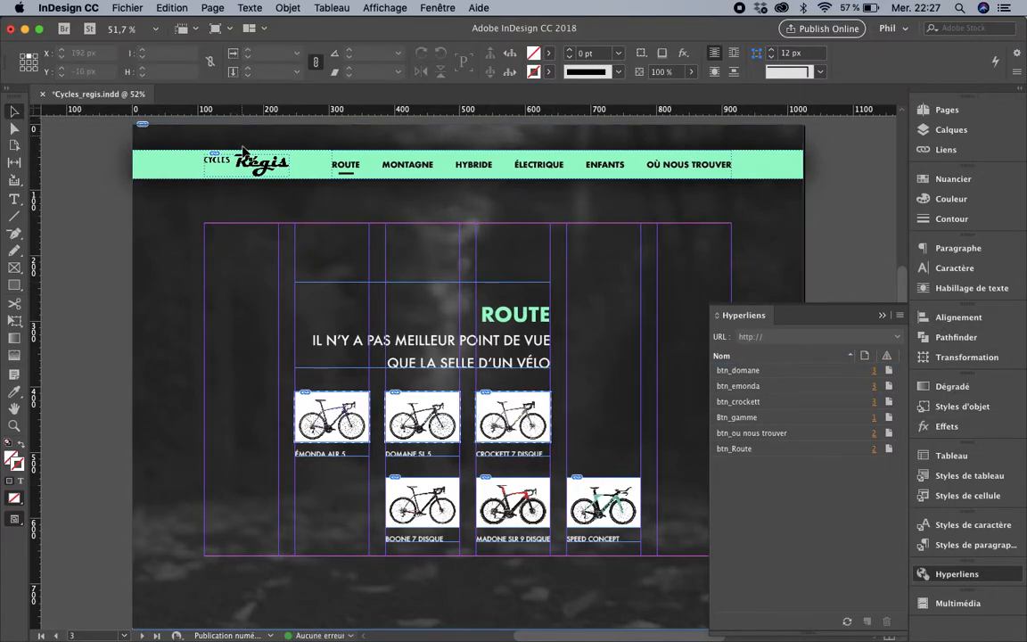
{"action": "left_click", "coordinate": [925, 131]}
{"action": "left_click", "coordinate": [745, 123]}
{"action": "left_click", "coordinate": [745, 123]}
{"action": "left_click", "coordinate": [745, 124]}
{"action": "left_click", "coordinate": [745, 123]}
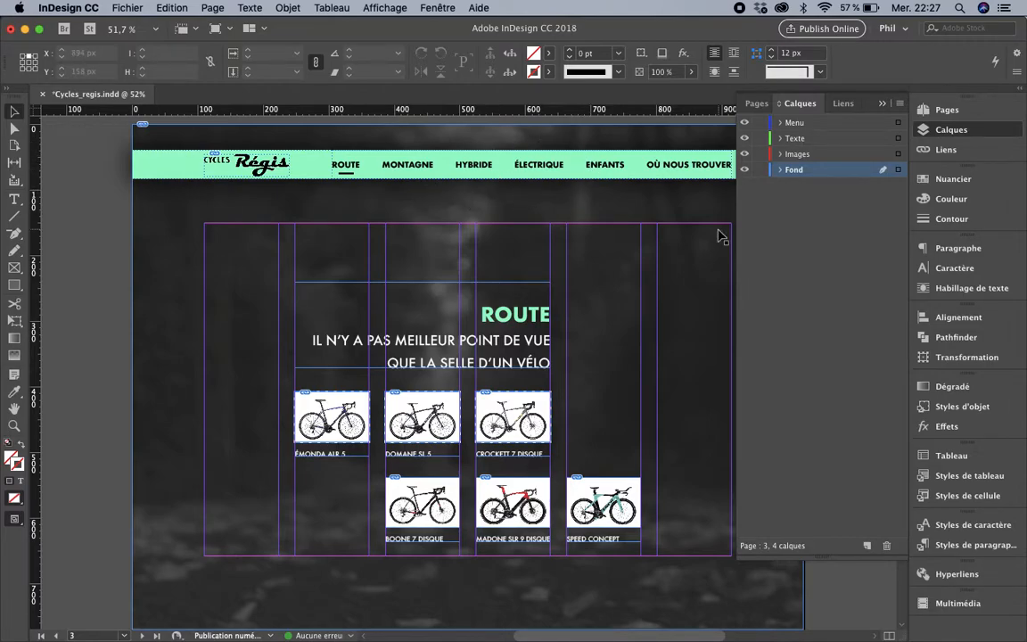
- Check which objects of the menu bar on page 3 can be selected, including the short line under ROUTE
{"action": "left_click", "coordinate": [792, 126]}
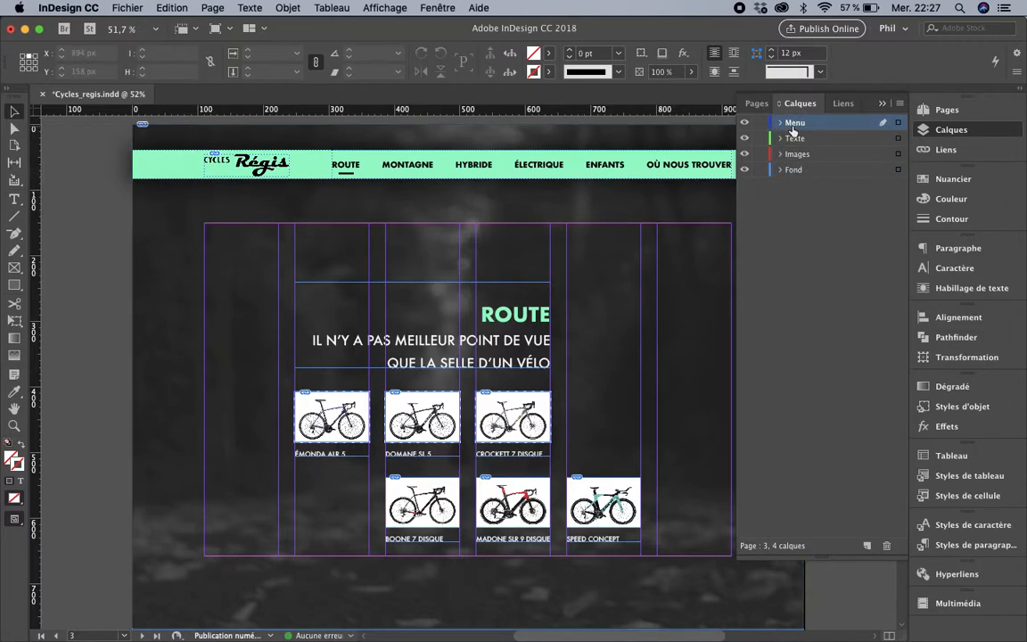
{"action": "left_click", "coordinate": [550, 156]}
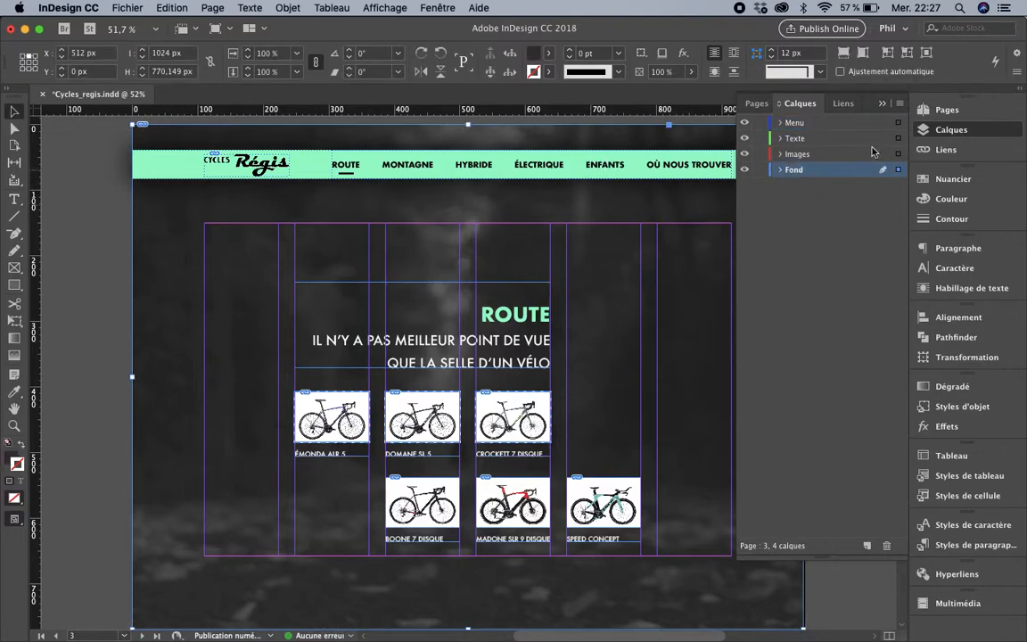
{"action": "left_click", "coordinate": [110, 245]}
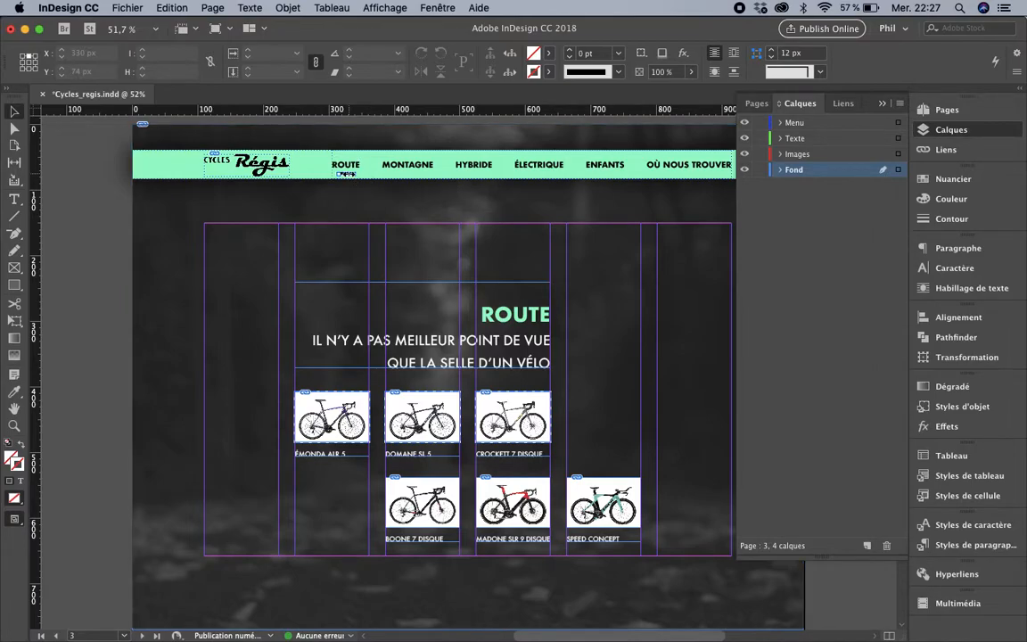
{"action": "left_click", "coordinate": [346, 174]}
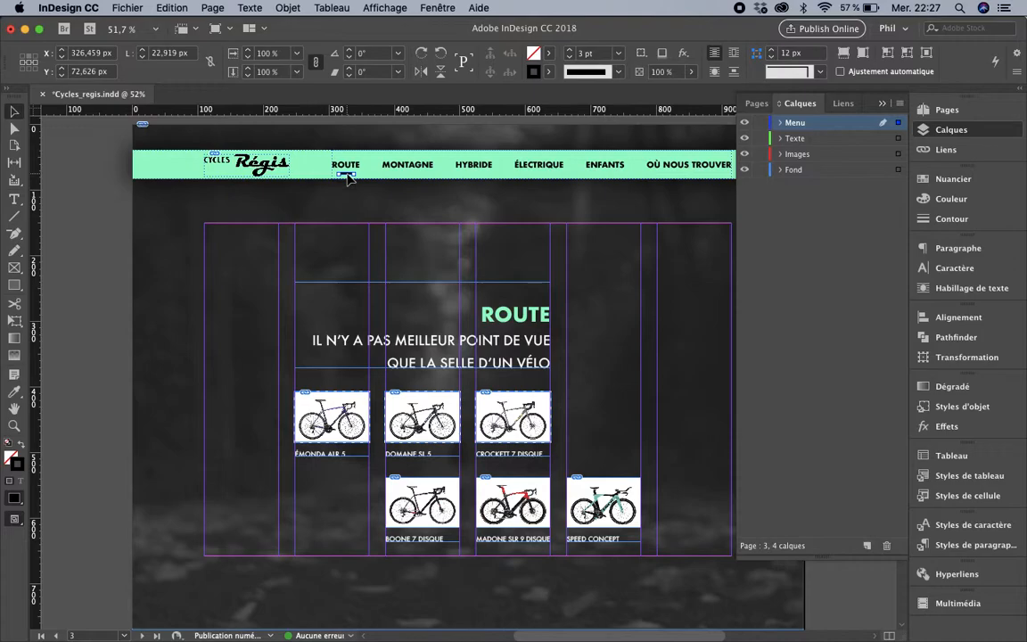
{"action": "left_click", "coordinate": [130, 211]}
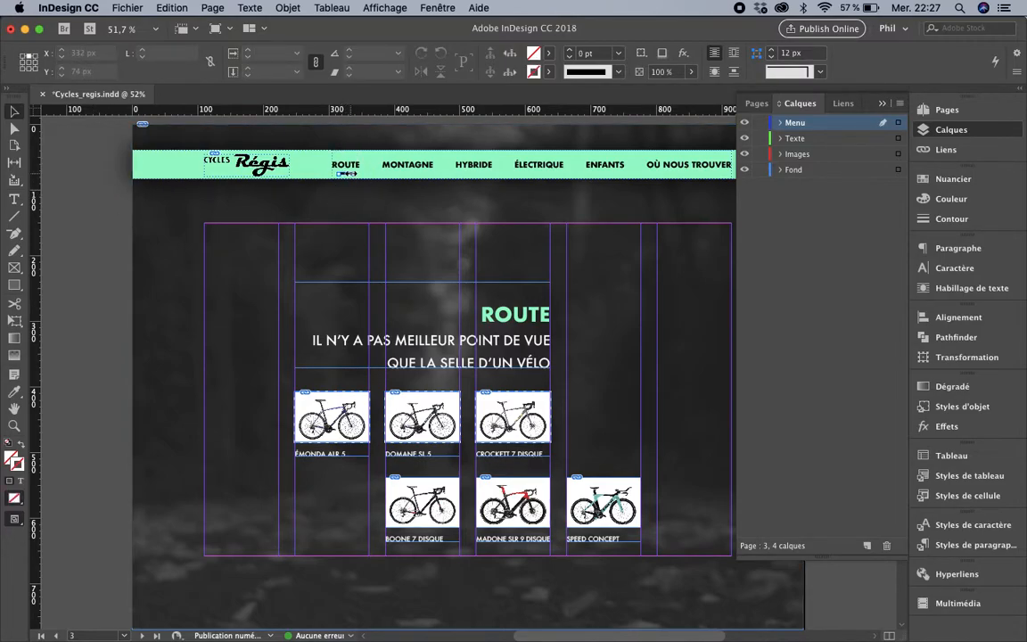
{"action": "left_click", "coordinate": [345, 173]}
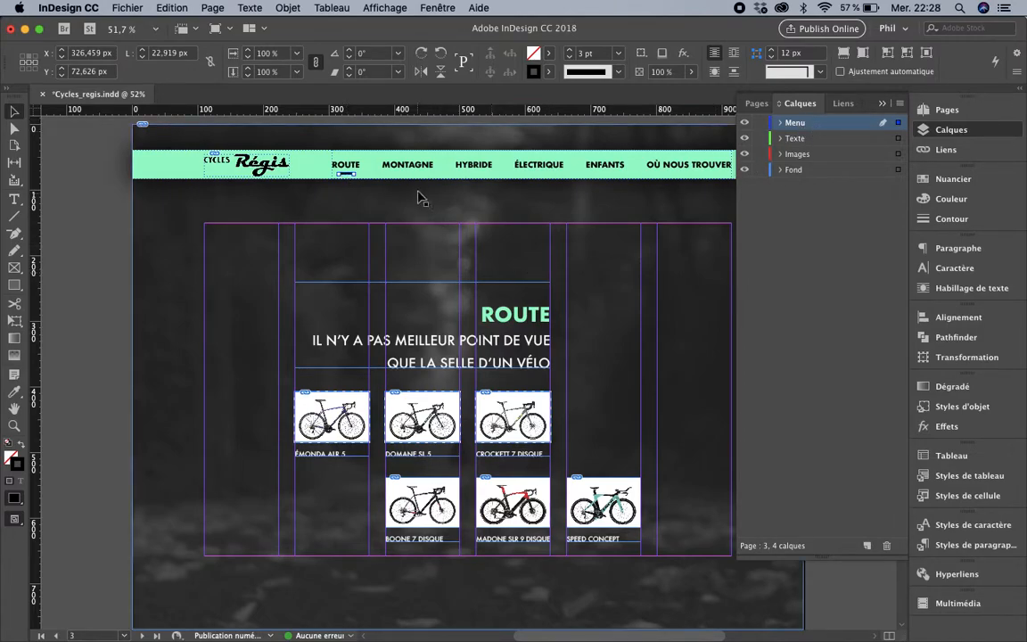
{"action": "left_click", "coordinate": [100, 166]}
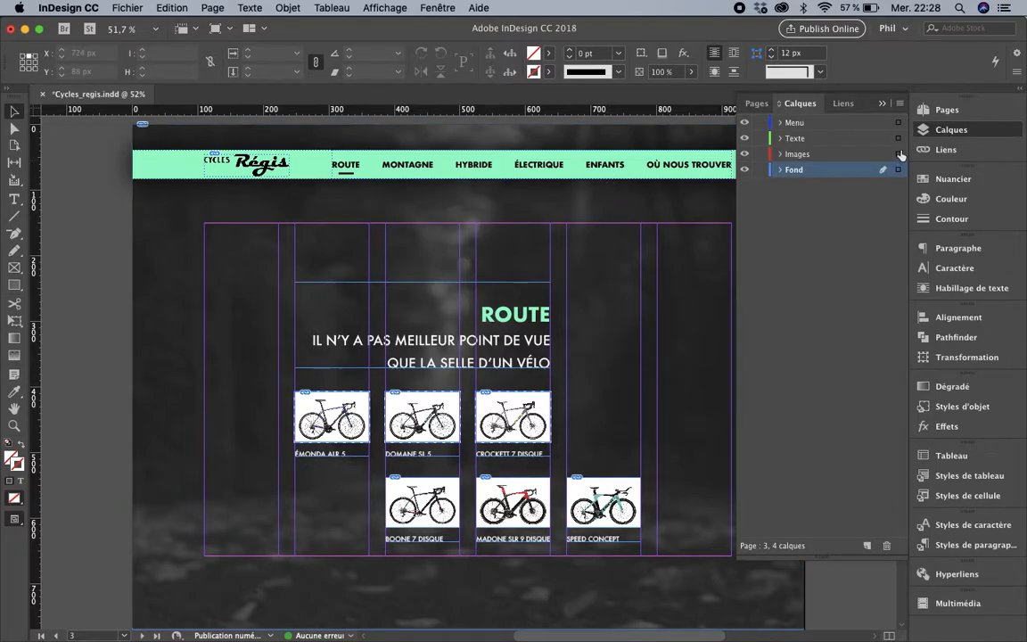
- Open the A-Gabarit master page for editing
{"action": "left_click", "coordinate": [925, 111]}
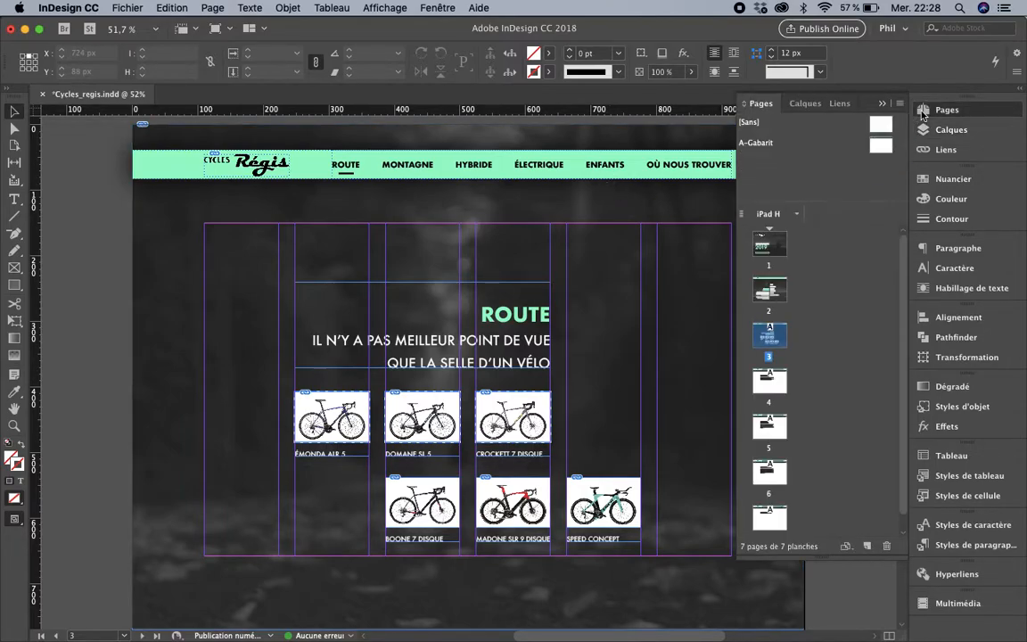
{"action": "double_click", "coordinate": [881, 147]}
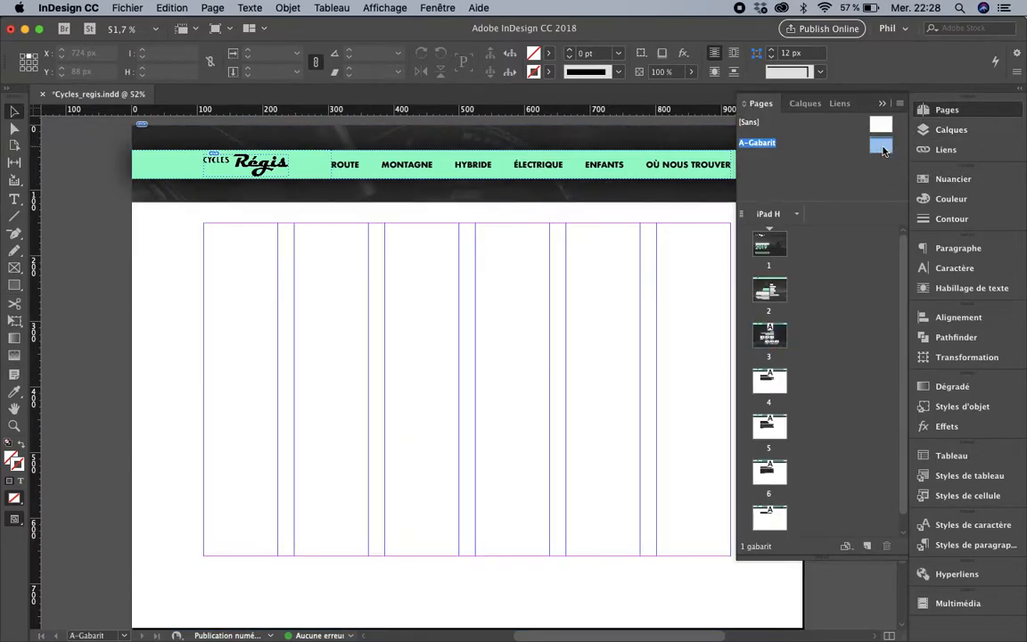
- Try moving the menu text on the A-Gabarit master page and undo the move
{"action": "left_click", "coordinate": [348, 170]}
{"action": "left_click_drag", "start_coordinate": [348, 170], "coordinate": [432, 211]}
{"action": "key", "text": "super+z"}
{"action": "left_click", "coordinate": [321, 149]}
{"action": "left_click", "coordinate": [142, 268]}
{"action": "left_click_drag", "start_coordinate": [538, 268], "coordinate": [470, 305]}
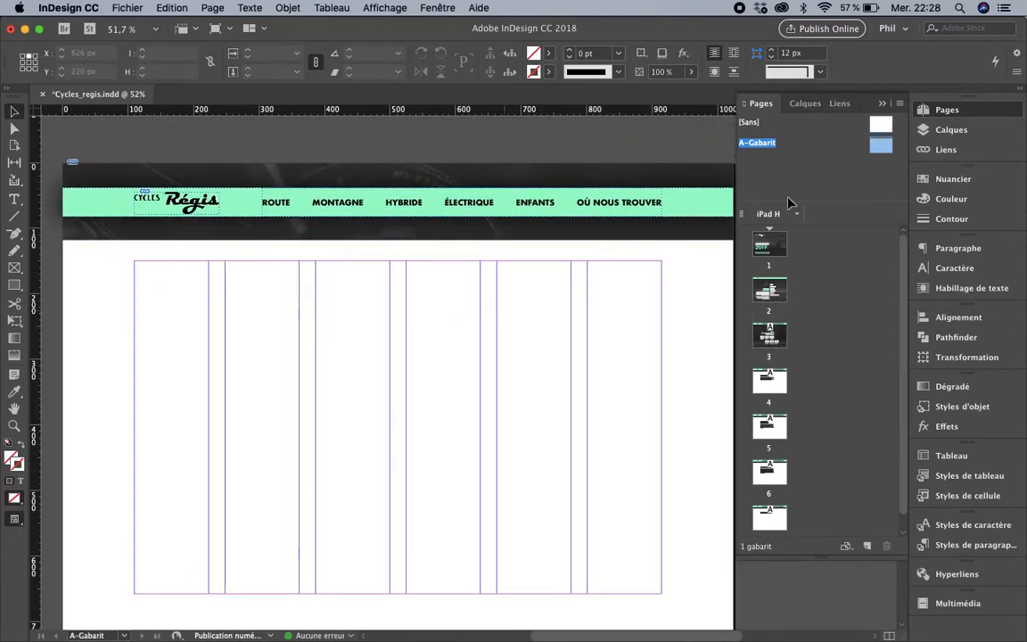
- Link the Cycles Régis logo on the A-Gabarit master to page 2 with zoom set to Hériter du zoom
{"action": "left_click", "coordinate": [960, 108]}
{"action": "left_click_drag", "start_coordinate": [489, 303], "coordinate": [573, 303]}
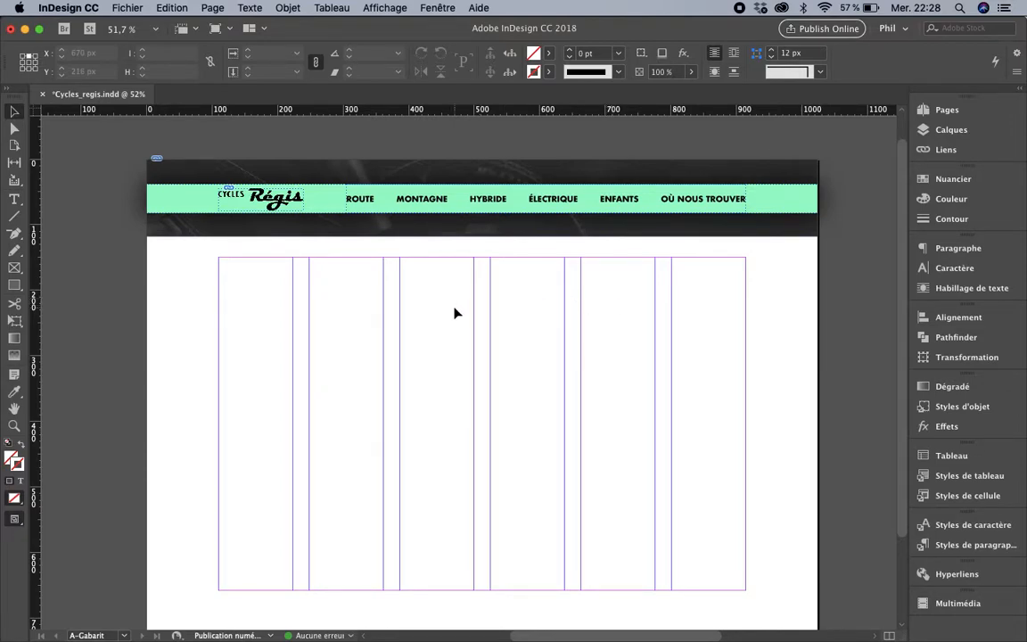
{"action": "left_click", "coordinate": [284, 207]}
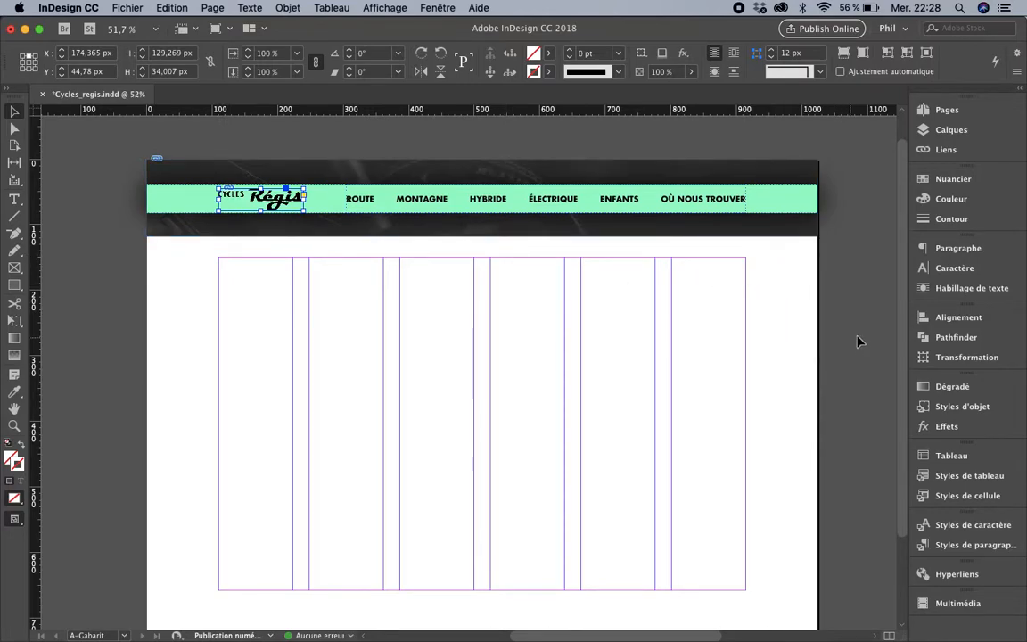
{"action": "left_click", "coordinate": [977, 571]}
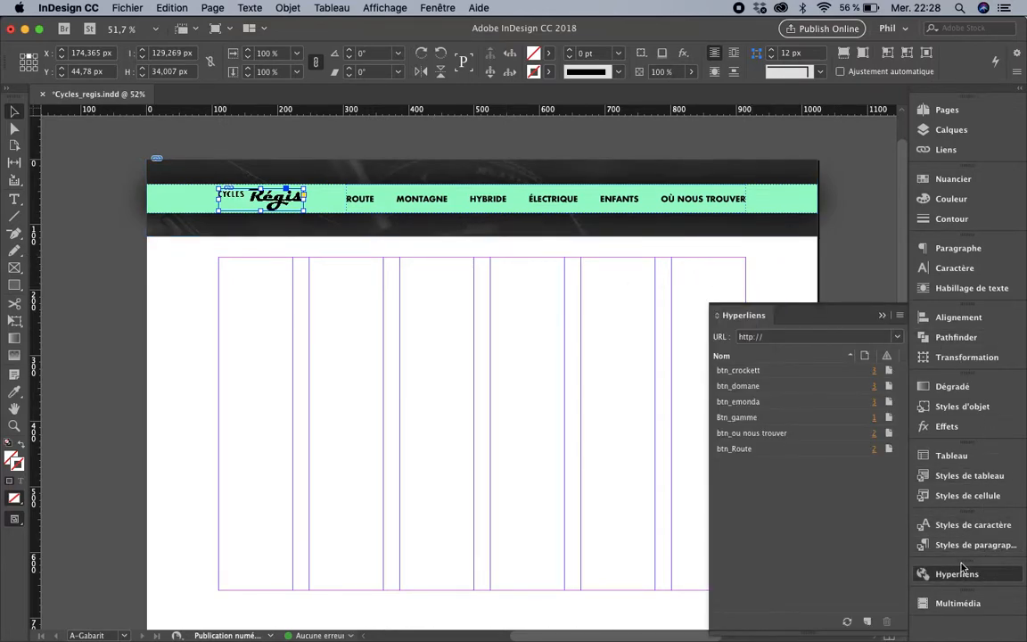
{"action": "left_click", "coordinate": [867, 622]}
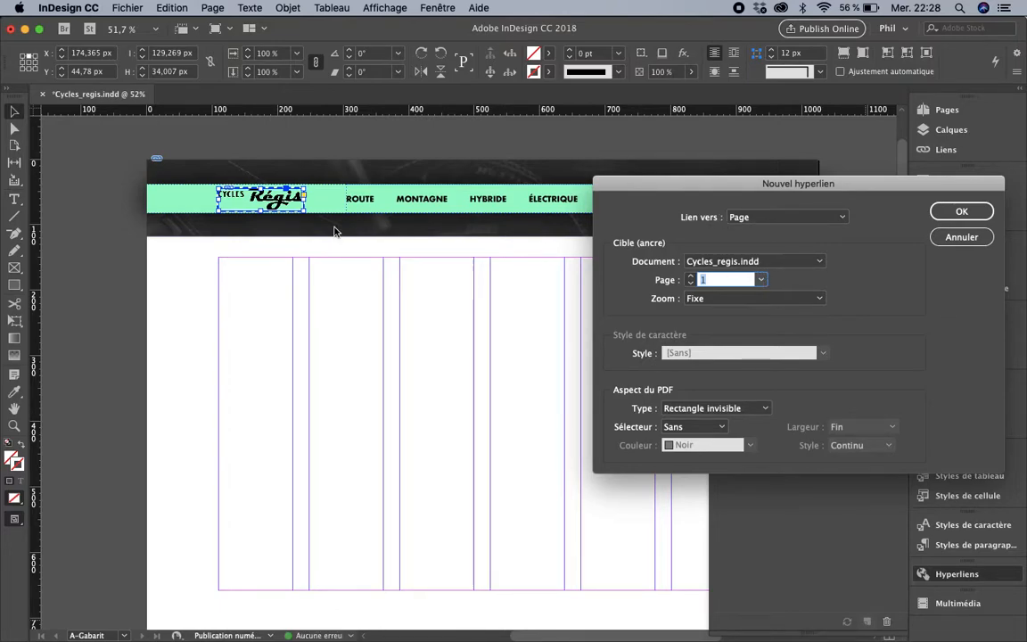
{"action": "left_click", "coordinate": [762, 281]}
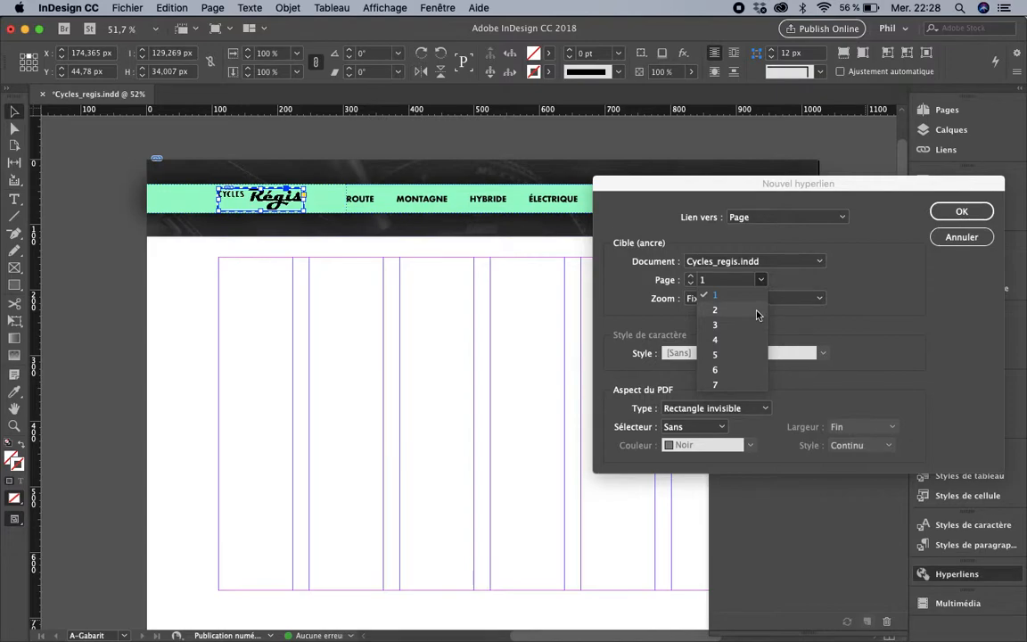
{"action": "left_click", "coordinate": [756, 314]}
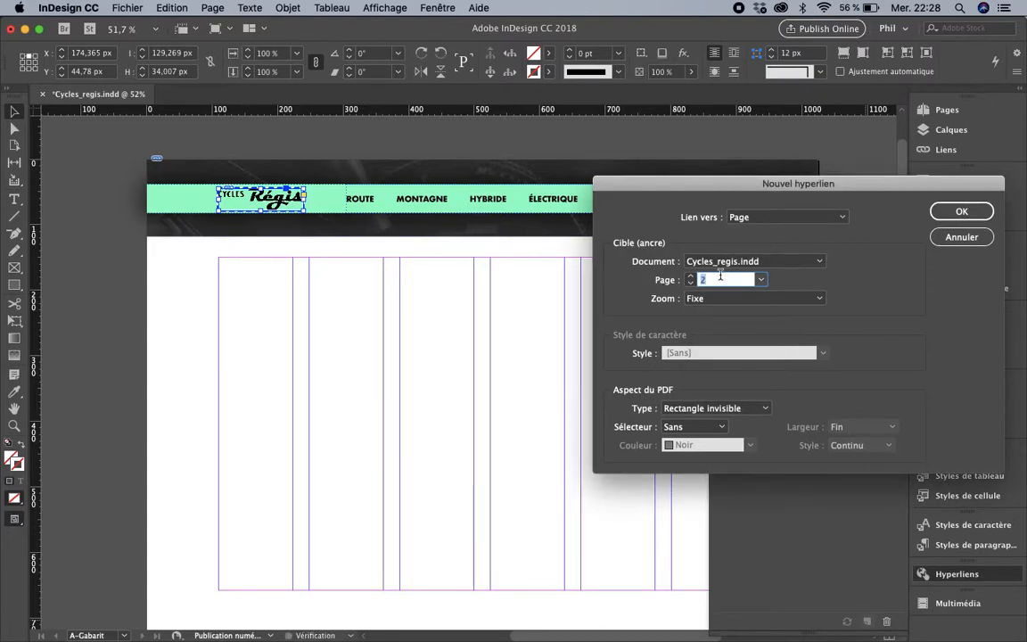
{"action": "left_click", "coordinate": [718, 299]}
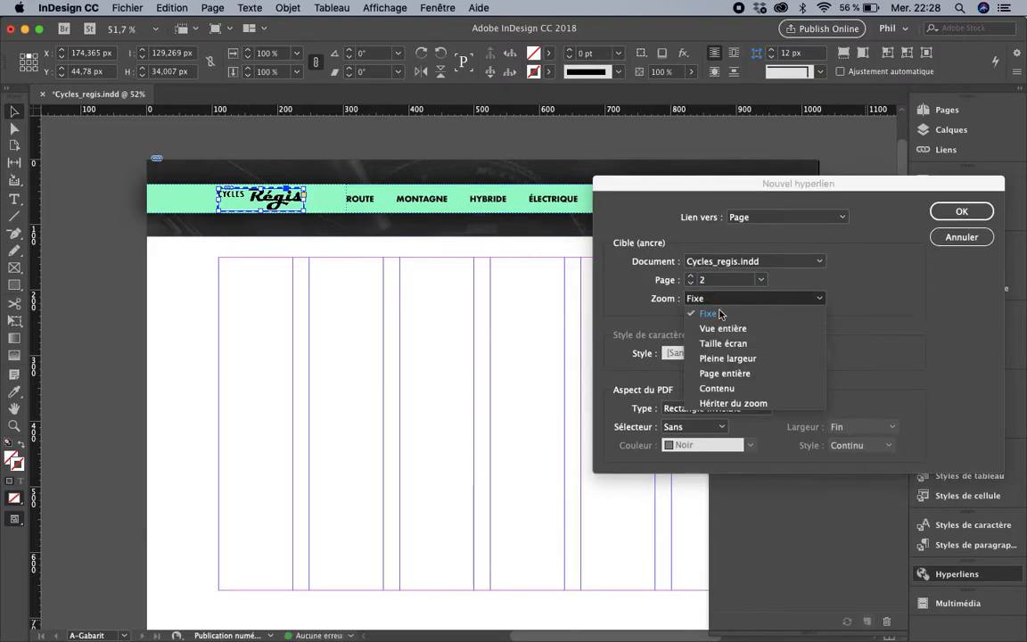
{"action": "left_click", "coordinate": [740, 395]}
{"action": "left_click", "coordinate": [961, 212]}
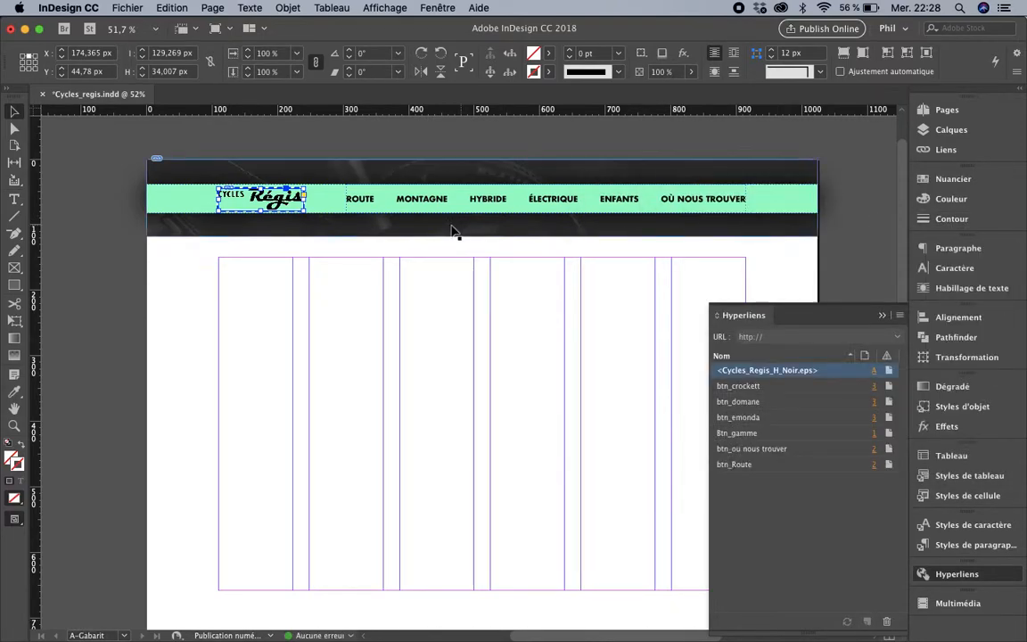
- Link the word ROUTE in the master menu to page 3 with zoom set to Hériter du zoom
{"action": "double_click", "coordinate": [360, 198]}
{"action": "double_click", "coordinate": [359, 199]}
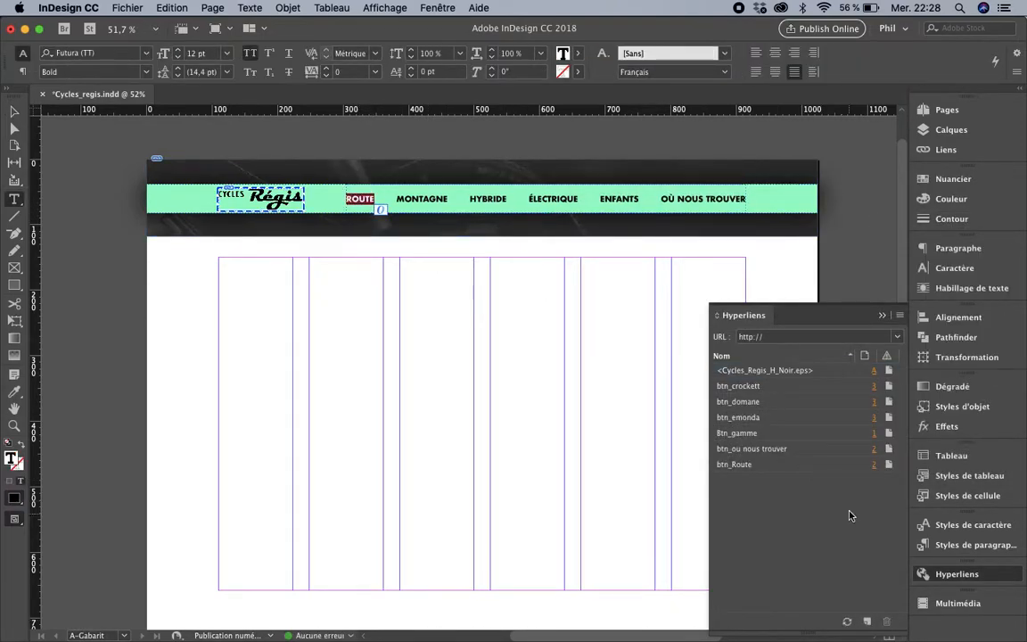
{"action": "left_click", "coordinate": [867, 621]}
{"action": "left_click", "coordinate": [758, 280]}
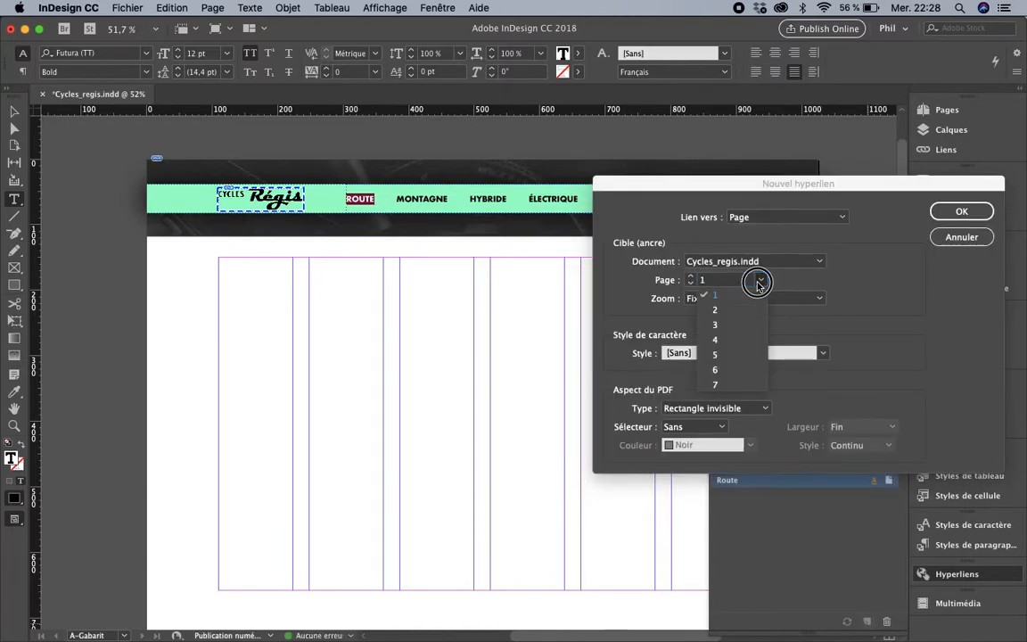
{"action": "left_click", "coordinate": [738, 324]}
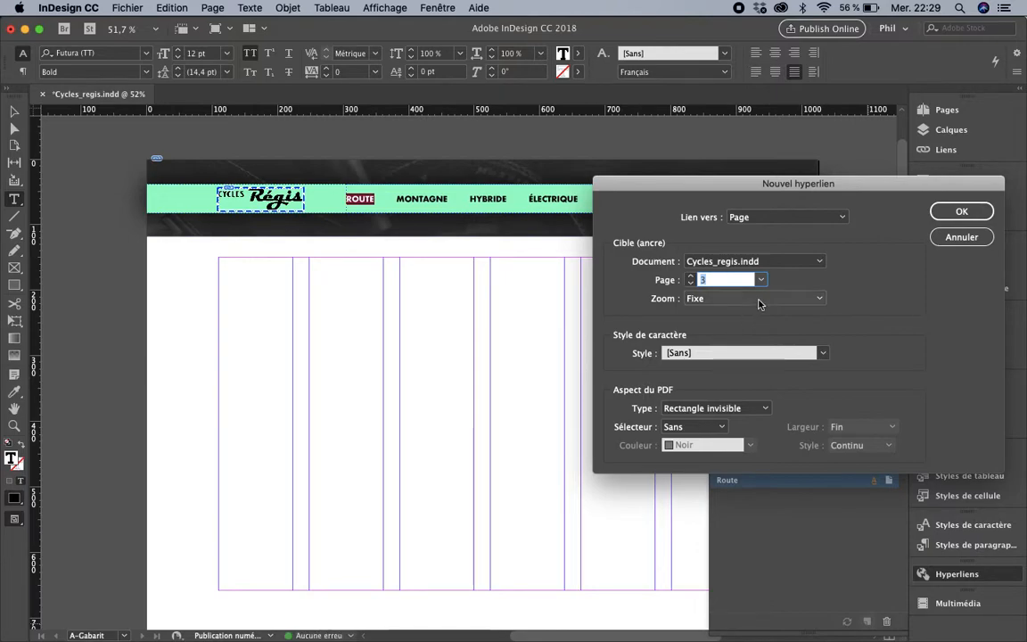
{"action": "left_click", "coordinate": [756, 298]}
{"action": "left_click", "coordinate": [758, 403]}
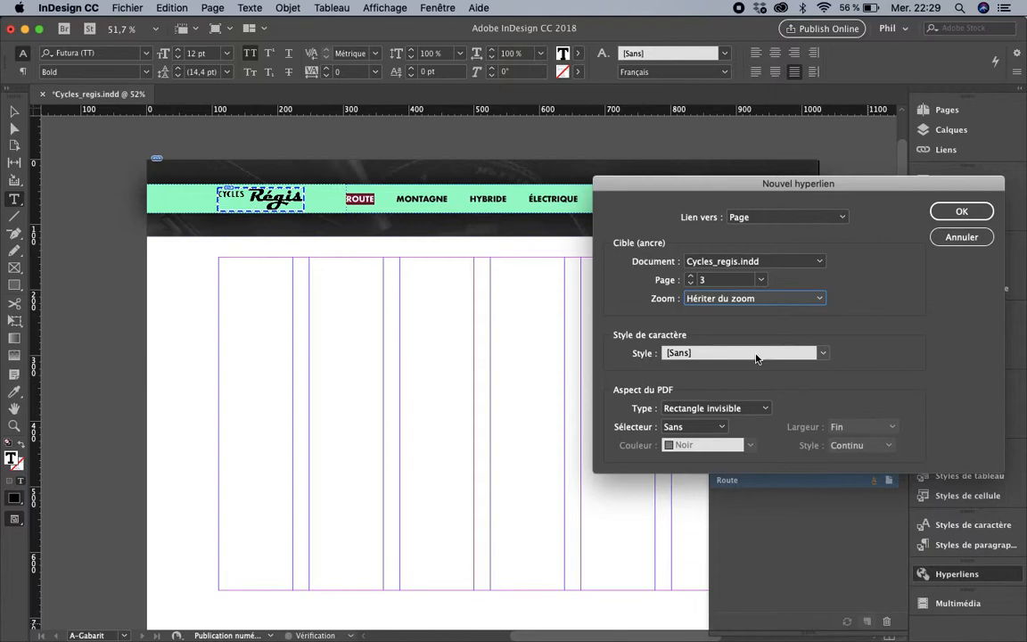
{"action": "left_click", "coordinate": [952, 214]}
- Link the master menu text OÙ NOUS TROUVER to page 7 with zoom set to Hériter du zoom, leaving nothing selected
{"action": "left_click_drag", "start_coordinate": [662, 198], "coordinate": [747, 199]}
{"action": "left_click", "coordinate": [867, 622]}
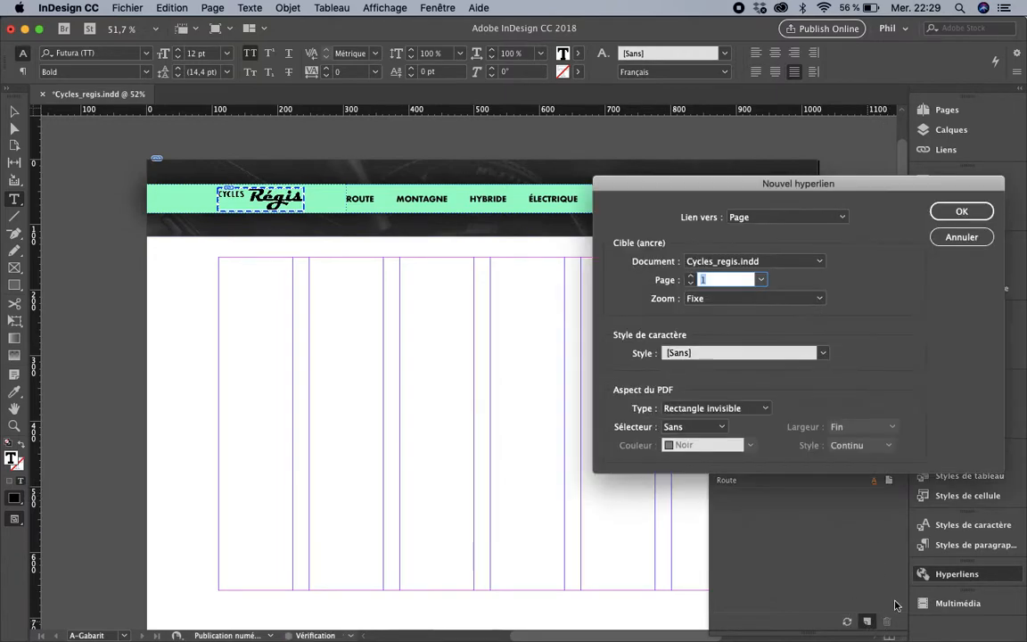
{"action": "left_click", "coordinate": [761, 280]}
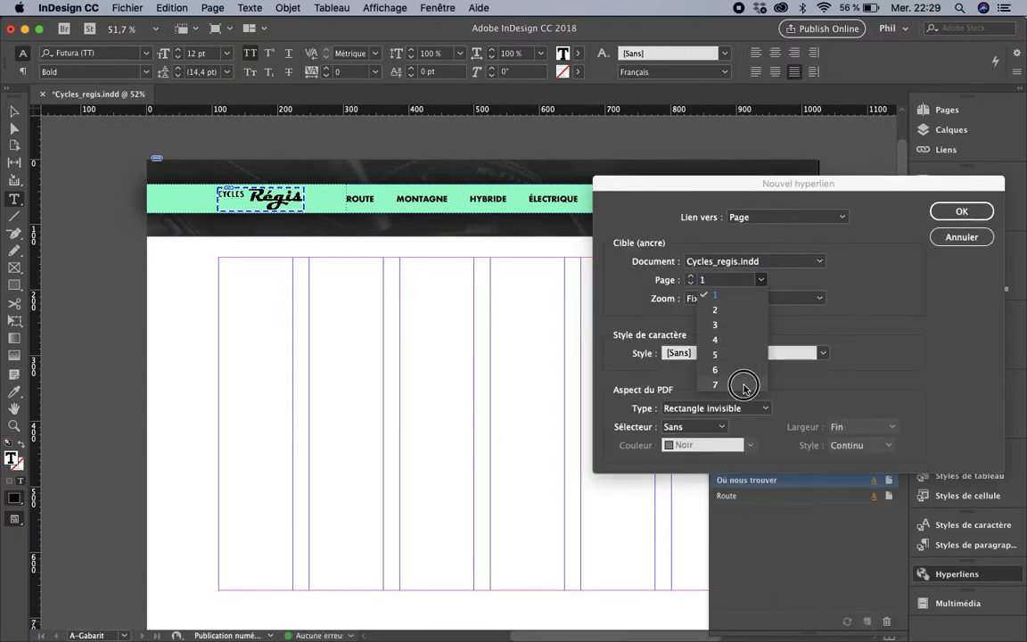
{"action": "left_click", "coordinate": [747, 385]}
{"action": "left_click", "coordinate": [810, 299]}
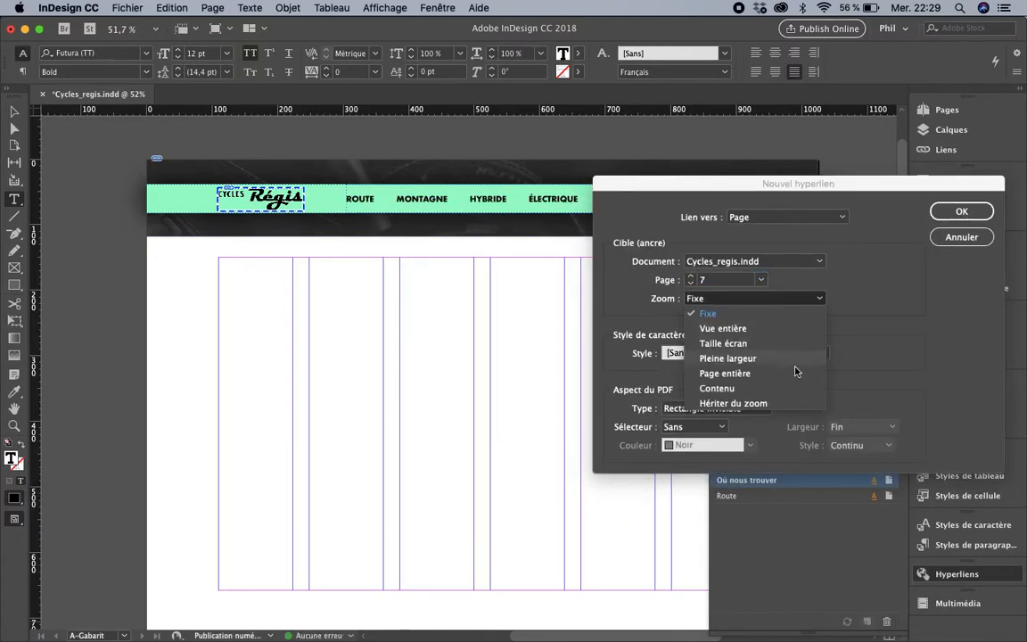
{"action": "left_click", "coordinate": [791, 403]}
{"action": "left_click", "coordinate": [959, 212]}
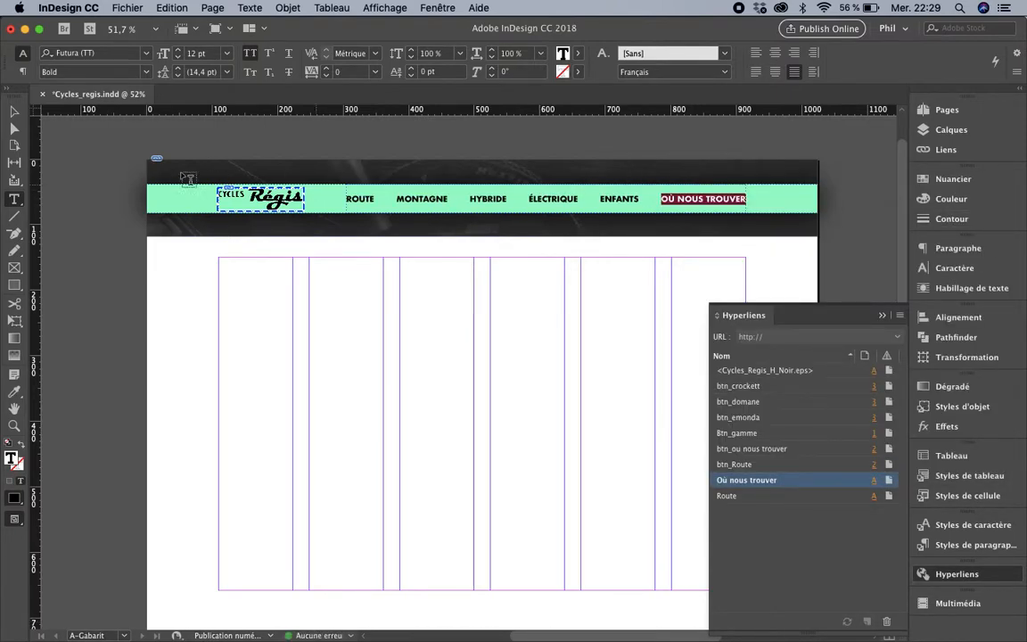
{"action": "key", "text": "Escape"}
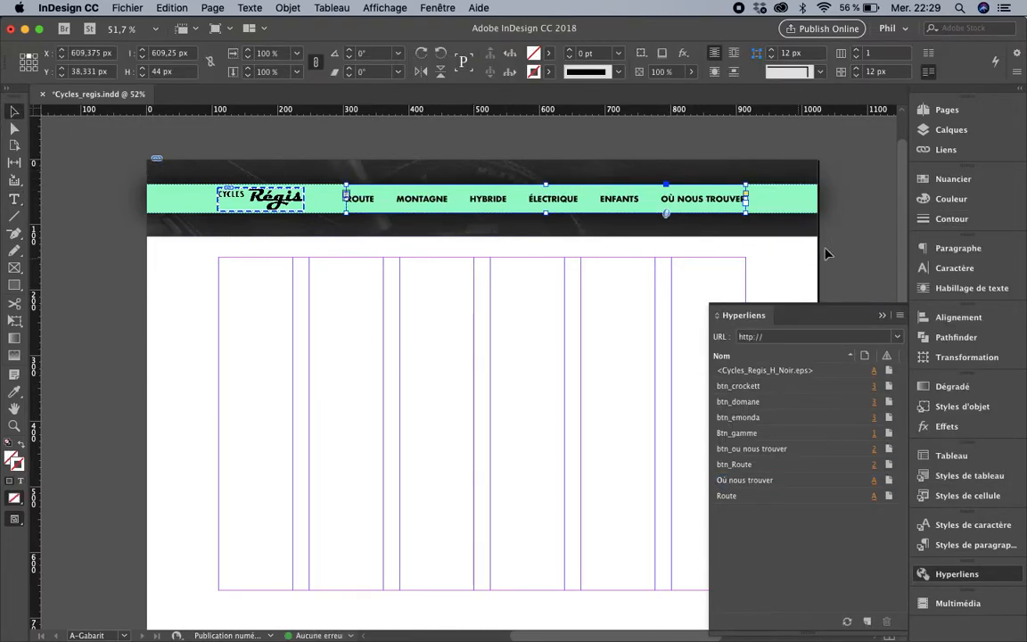
{"action": "left_click", "coordinate": [683, 411]}
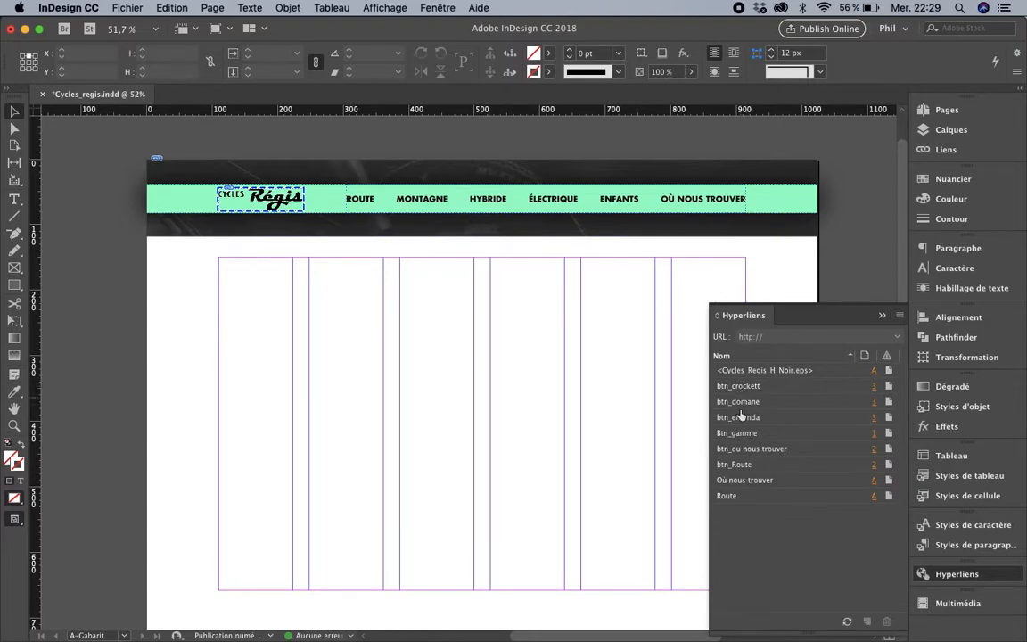
- Rename the master menu's Où nous trouver hyperlink as "Menu_ou nous trouver"
{"action": "left_click", "coordinate": [739, 480]}
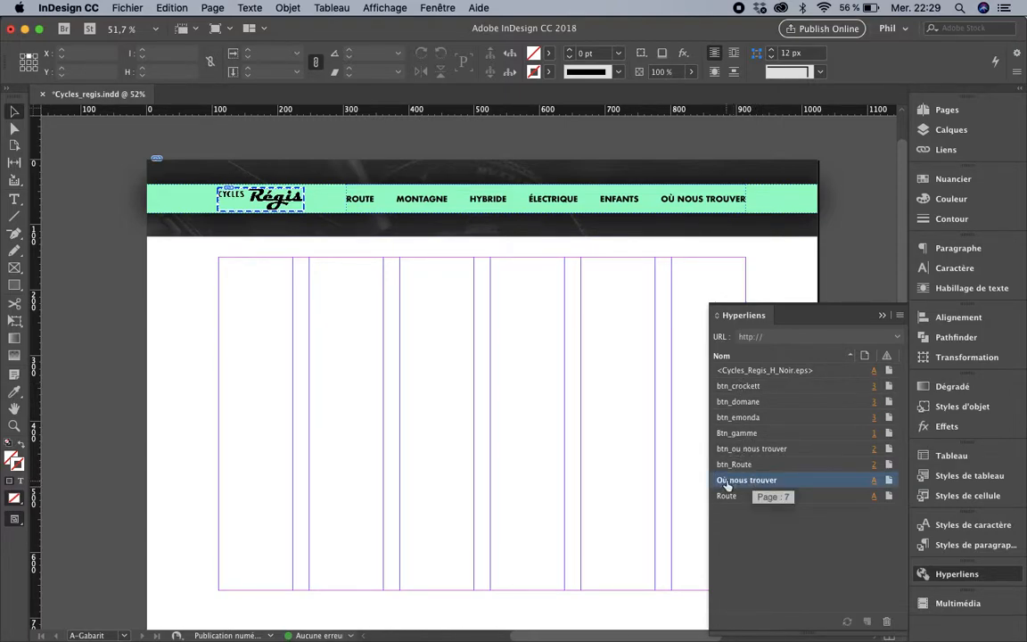
{"action": "left_click", "coordinate": [727, 481]}
{"action": "left_click", "coordinate": [730, 479]}
{"action": "left_click_drag", "start_coordinate": [730, 479], "coordinate": [714, 483]}
{"action": "type", "text": "Menu_"}
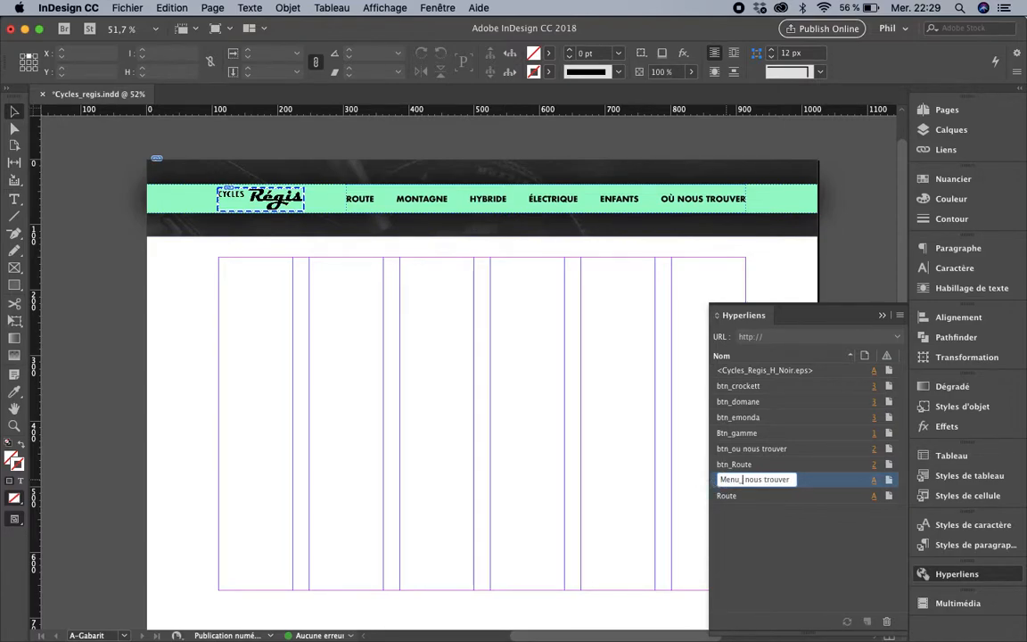
{"action": "type", "text": "ou"}
{"action": "key", "text": "Return"}
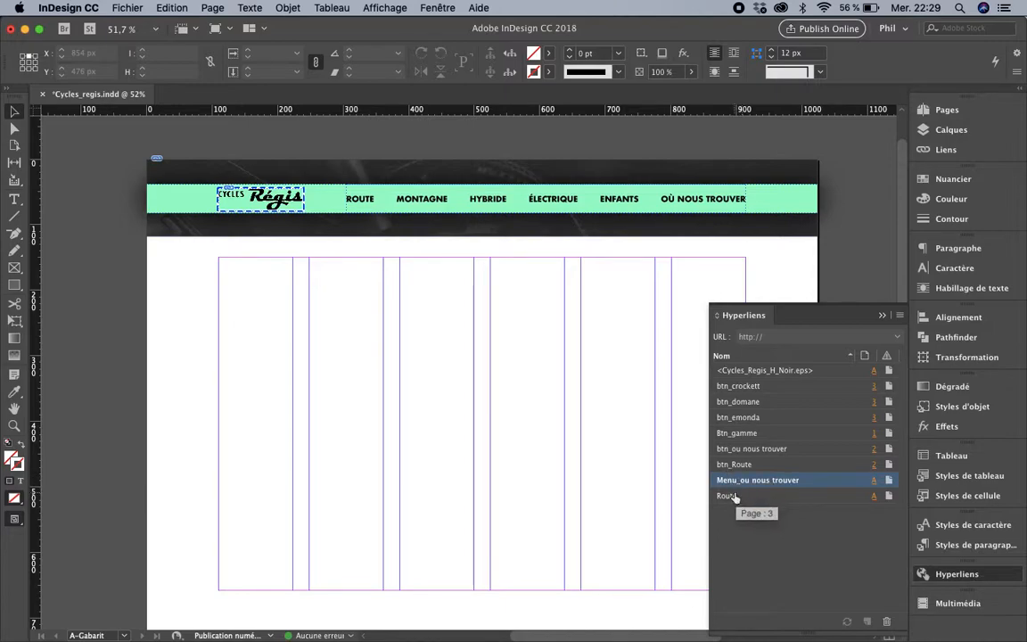
- Rename the master menu's Route hyperlink as "Menu_Route"
{"action": "left_click", "coordinate": [728, 497]}
{"action": "left_click", "coordinate": [727, 497]}
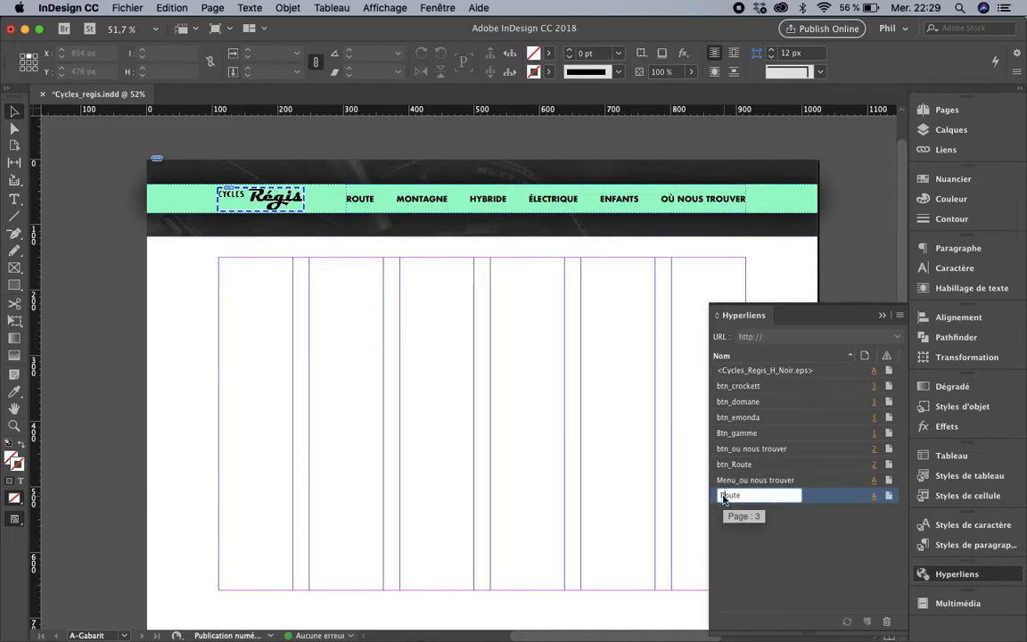
{"action": "type", "text": "Menu_"}
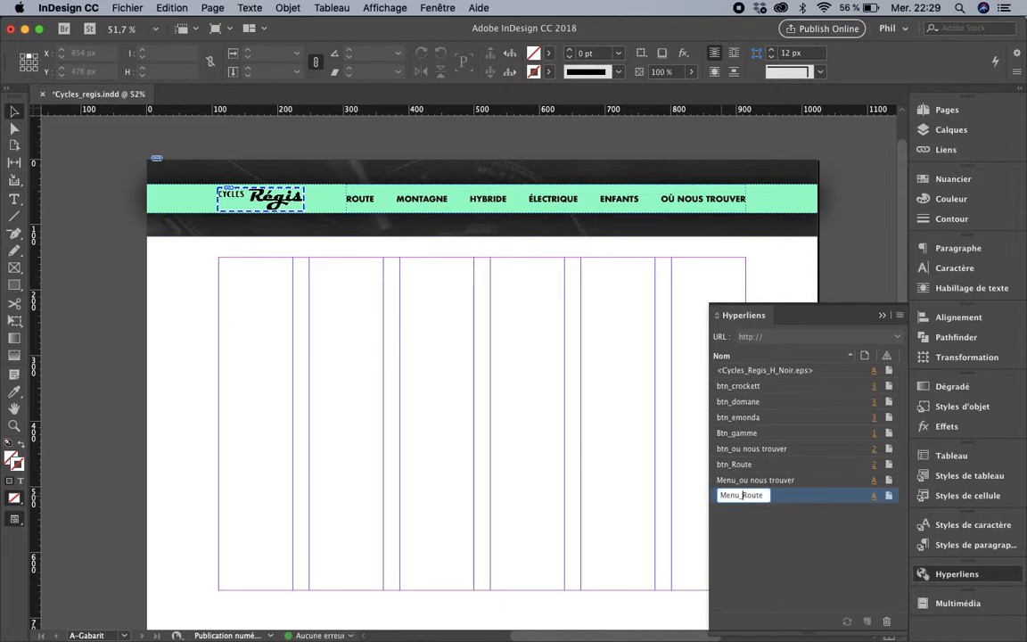
{"action": "key", "text": "Return"}
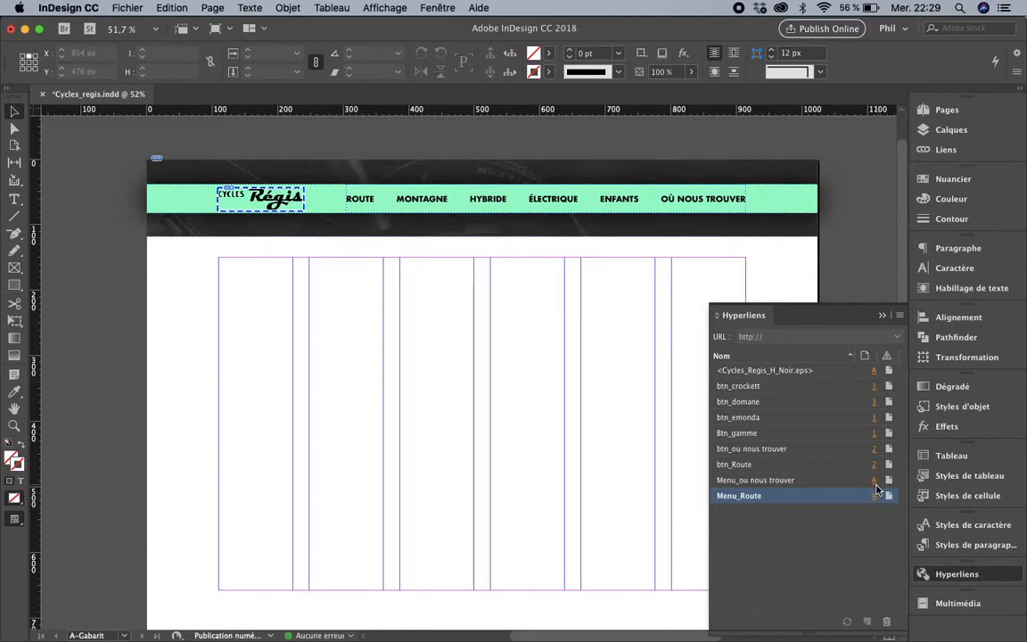
- Rename the hyperlink of the master page's logo as "Menu_logo"
{"action": "left_click", "coordinate": [741, 371]}
{"action": "left_click", "coordinate": [741, 372]}
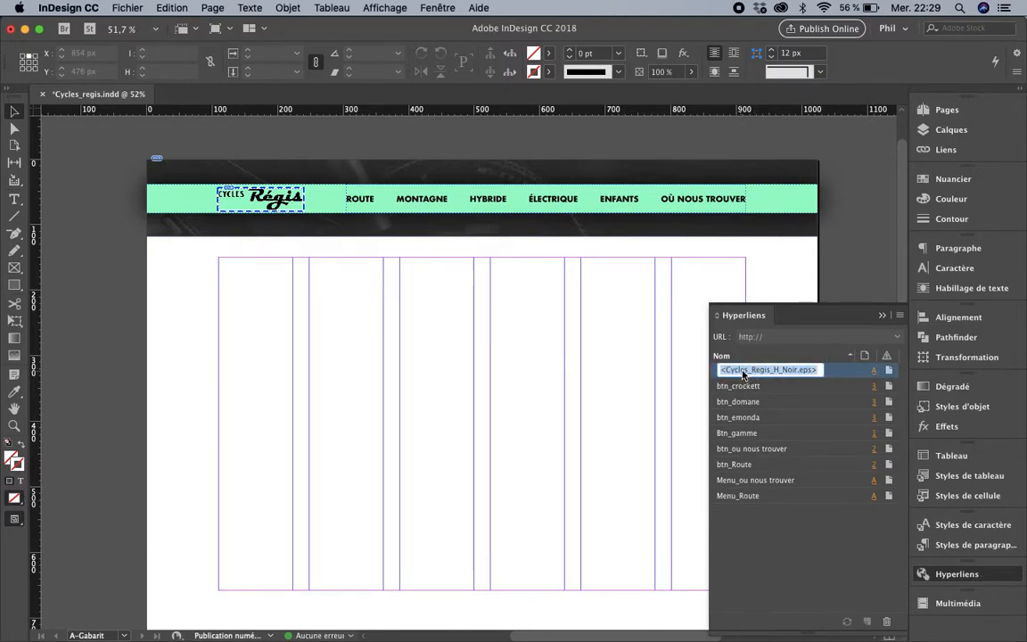
{"action": "type", "text": "Menu_logo"}
{"action": "key", "text": "Return"}
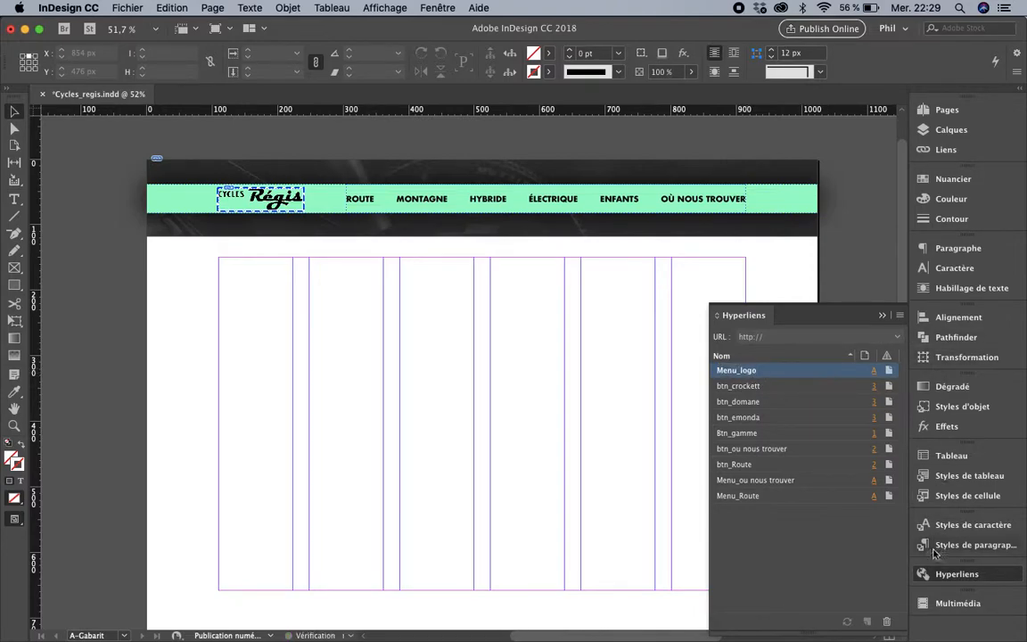
{"action": "left_click", "coordinate": [923, 573]}
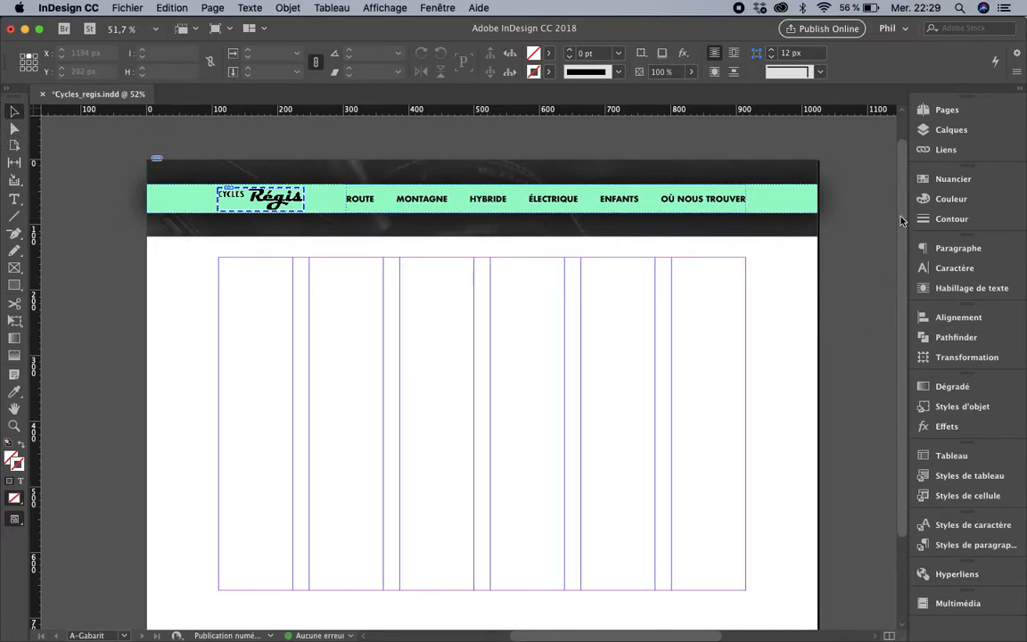
- Examine the linked menu bar on pages 3 to 7 and return to the cover page
{"action": "left_click", "coordinate": [937, 111]}
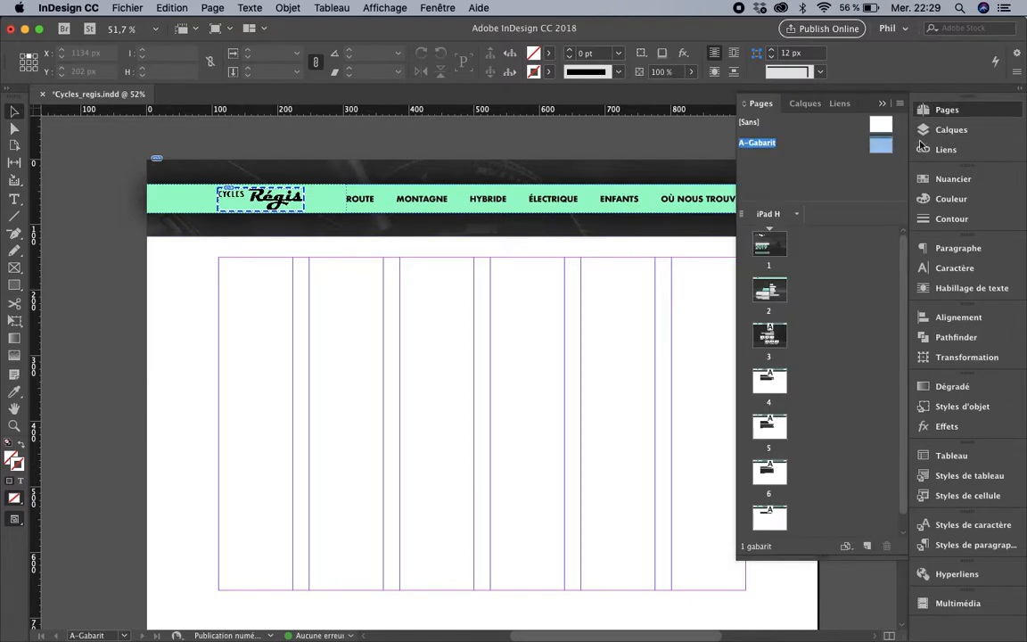
{"action": "double_click", "coordinate": [775, 383]}
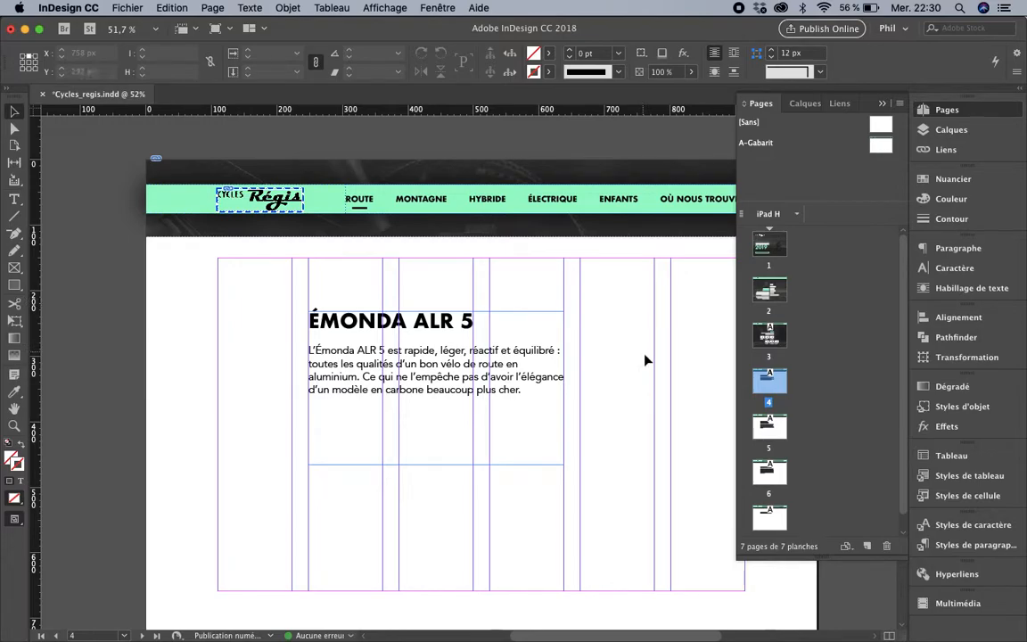
{"action": "double_click", "coordinate": [769, 335]}
{"action": "double_click", "coordinate": [769, 381]}
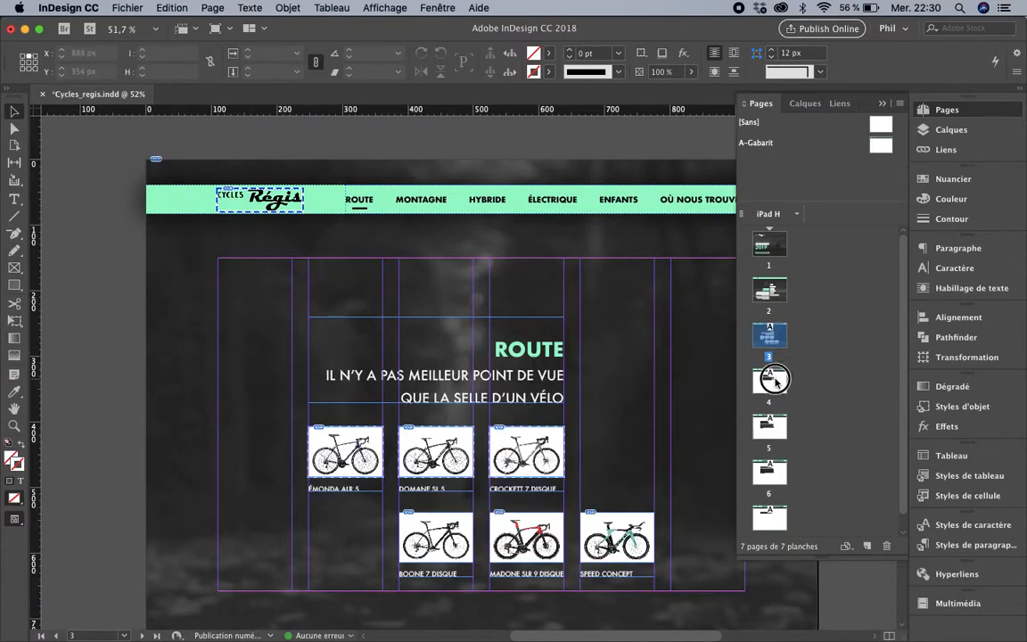
{"action": "scroll", "coordinate": [601, 309], "scroll_direction": "down", "scroll_amount": 5}
{"action": "scroll", "coordinate": [595, 426], "scroll_direction": "up", "scroll_amount": 5}
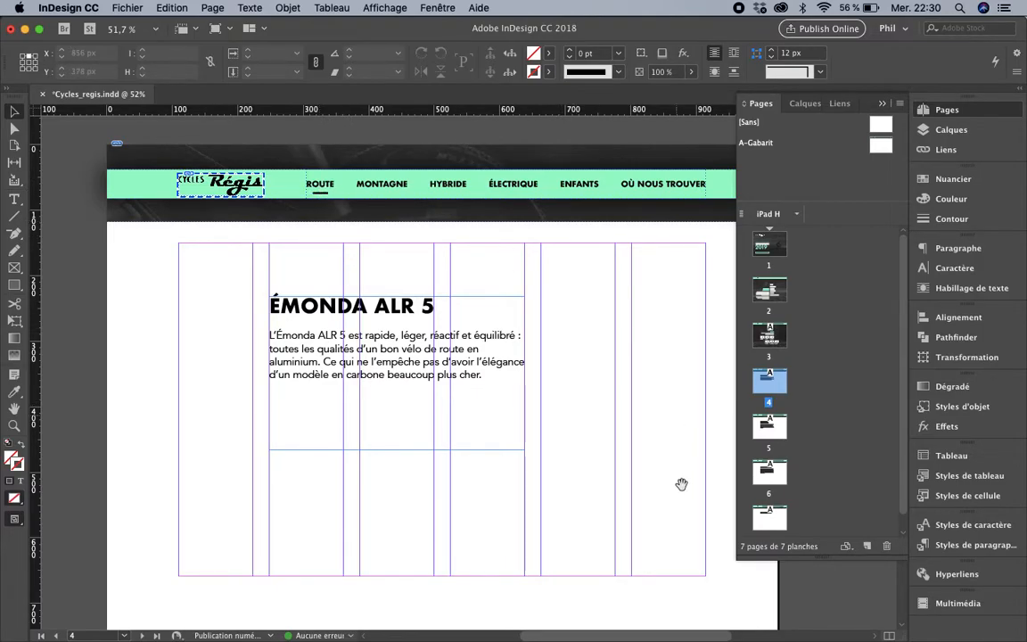
{"action": "scroll", "coordinate": [682, 470], "scroll_direction": "down", "scroll_amount": 10}
{"action": "scroll", "coordinate": [641, 335], "scroll_direction": "down", "scroll_amount": 10}
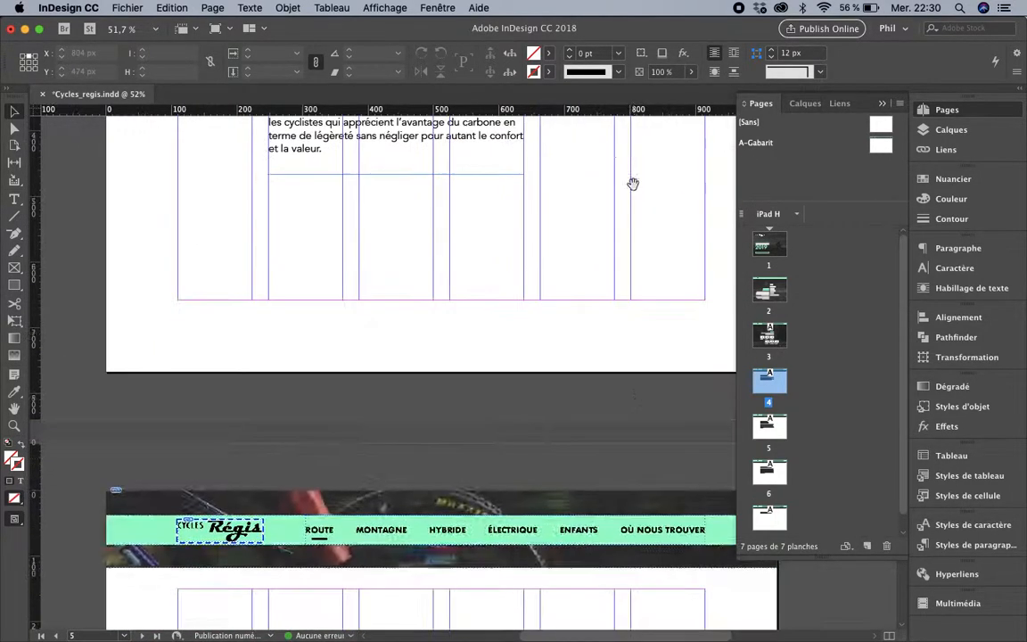
{"action": "scroll", "coordinate": [636, 224], "scroll_direction": "down", "scroll_amount": 10}
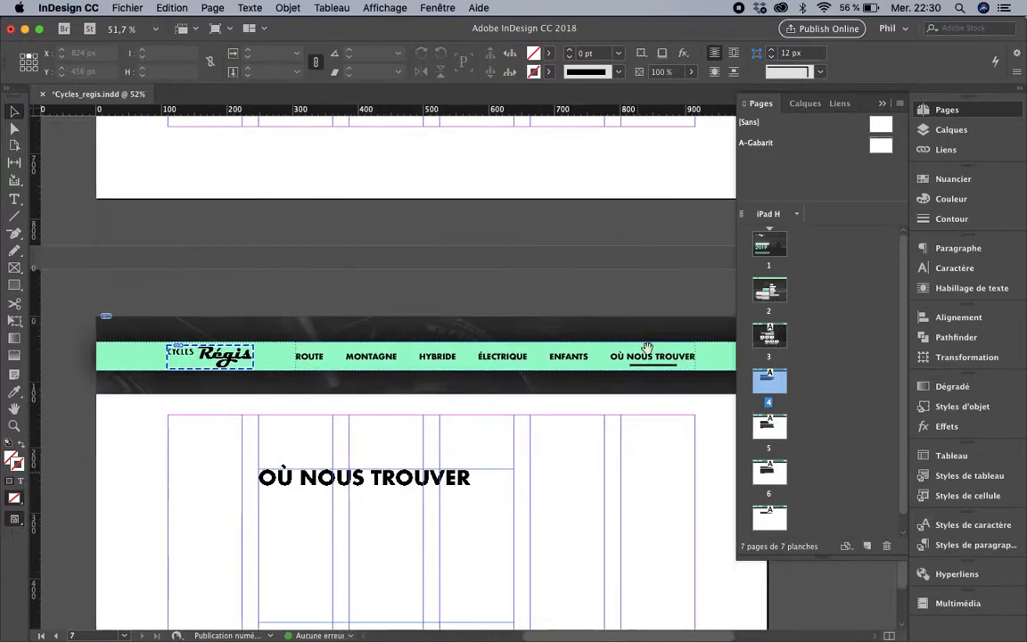
{"action": "scroll", "coordinate": [619, 245], "scroll_direction": "up", "scroll_amount": 3}
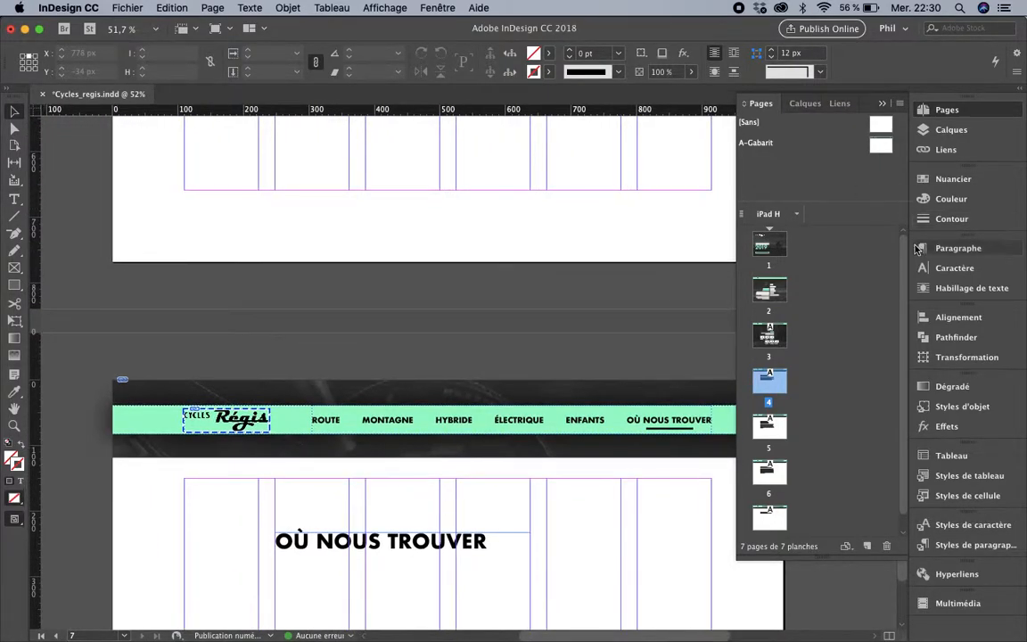
{"action": "left_click_drag", "start_coordinate": [900, 546], "coordinate": [900, 131]}
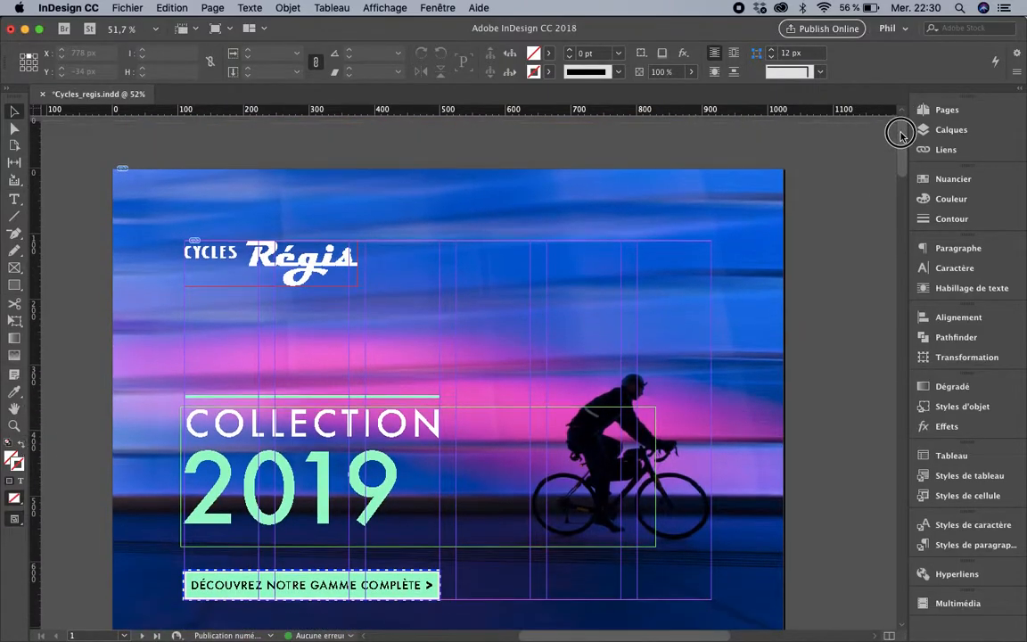
- Show the cover page in preview mode without guides and frame edges, and save the document
{"action": "scroll", "coordinate": [856, 299], "scroll_direction": "down", "scroll_amount": 3}
{"action": "key", "text": "w"}
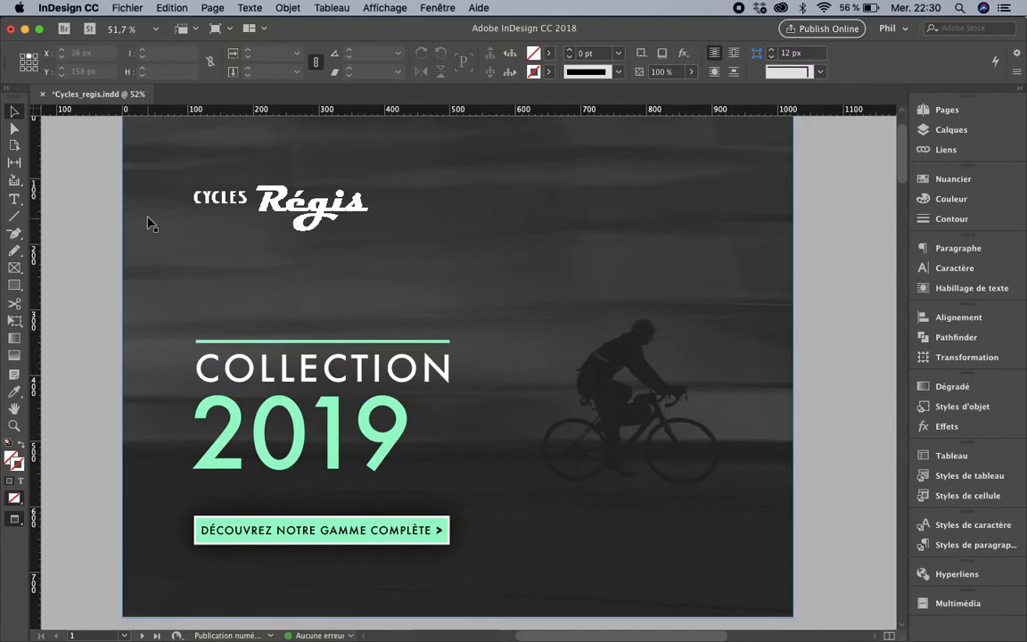
{"action": "key", "text": "super+s"}
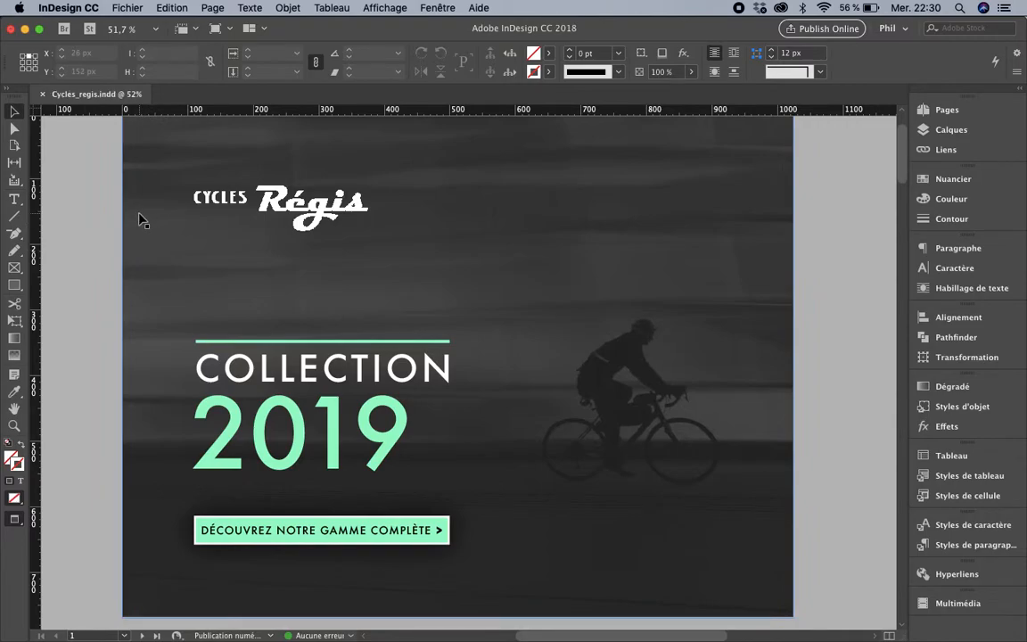
- Export the document to the Bureau folder as the interactive PDF Cycles_regis, with viewing after export enabled
{"action": "left_click", "coordinate": [128, 9]}
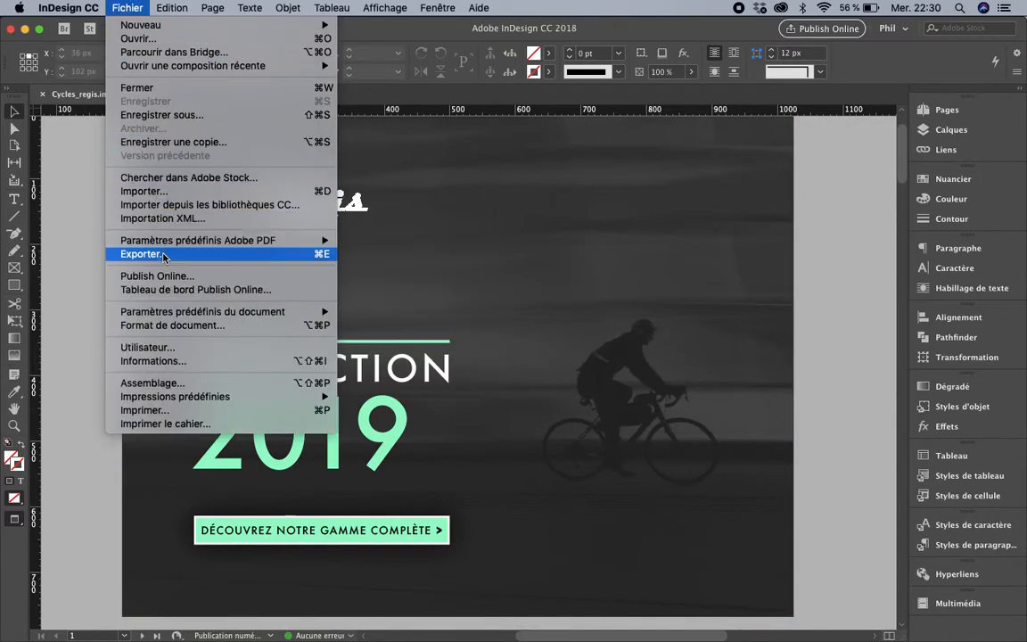
{"action": "left_click", "coordinate": [387, 282]}
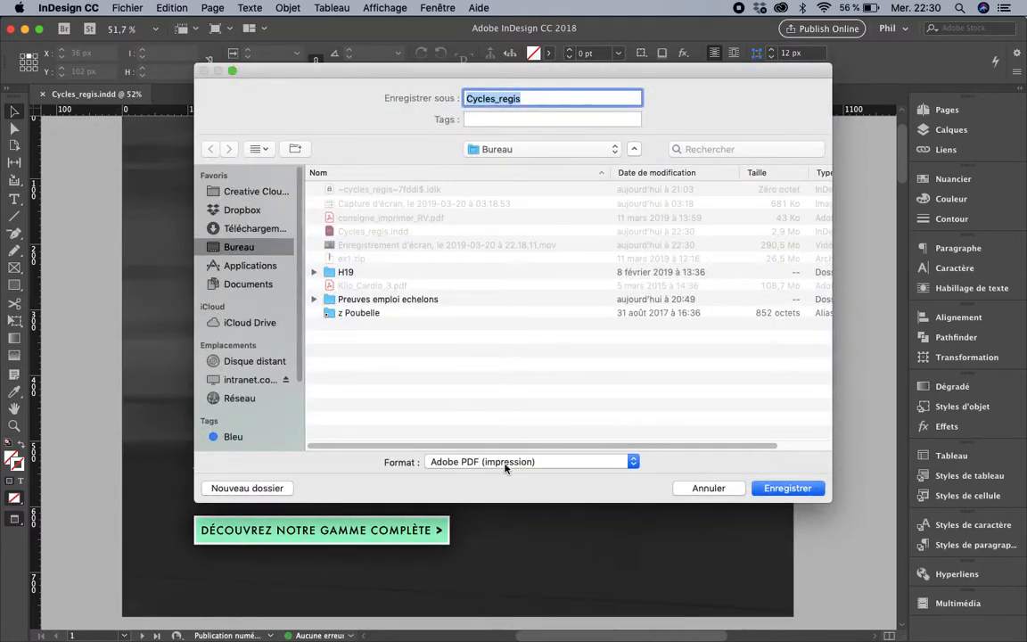
{"action": "left_click", "coordinate": [505, 463]}
{"action": "left_click", "coordinate": [512, 476]}
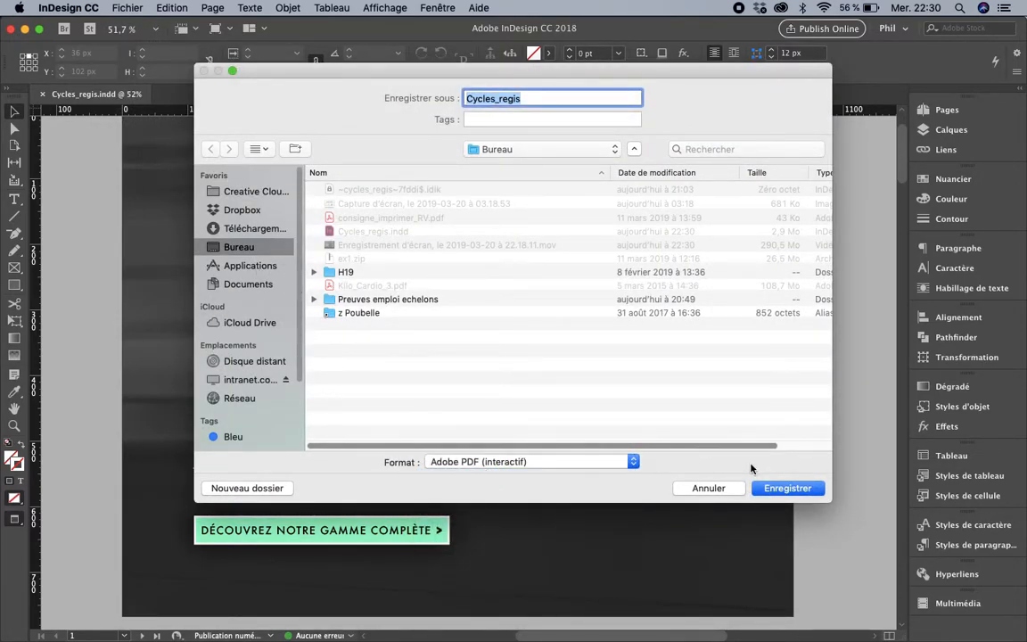
{"action": "left_click", "coordinate": [777, 489]}
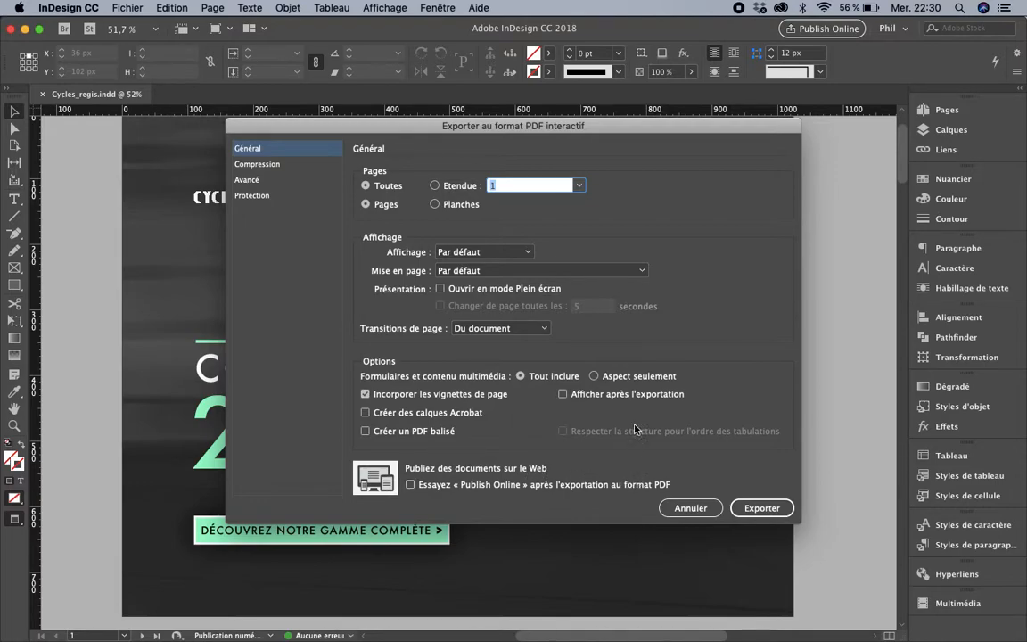
{"action": "left_click", "coordinate": [604, 397]}
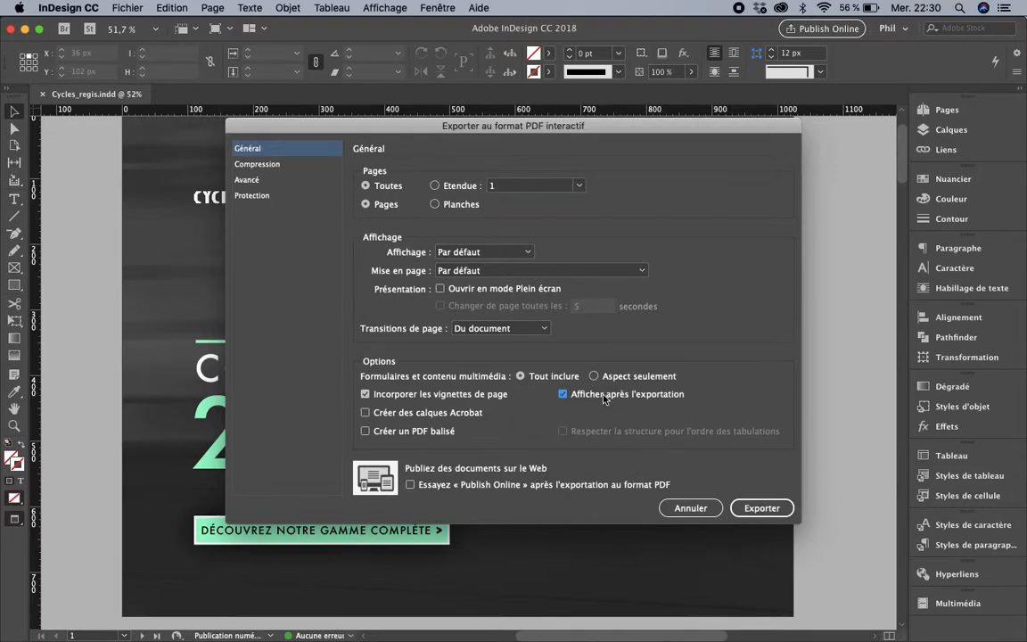
{"action": "left_click", "coordinate": [763, 508]}
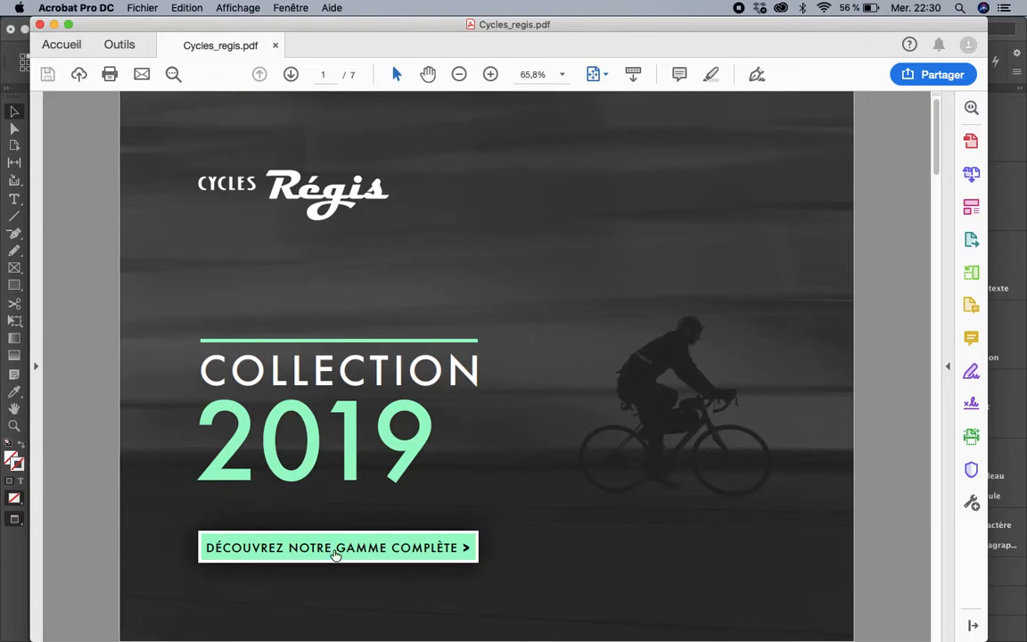
- Test the PDF's cover button, page 2 Route link and Émonda ALR 5, Domane SL 5 and Crockett 7 Disque links, returning through the Route menu entry
{"action": "left_click", "coordinate": [345, 551]}
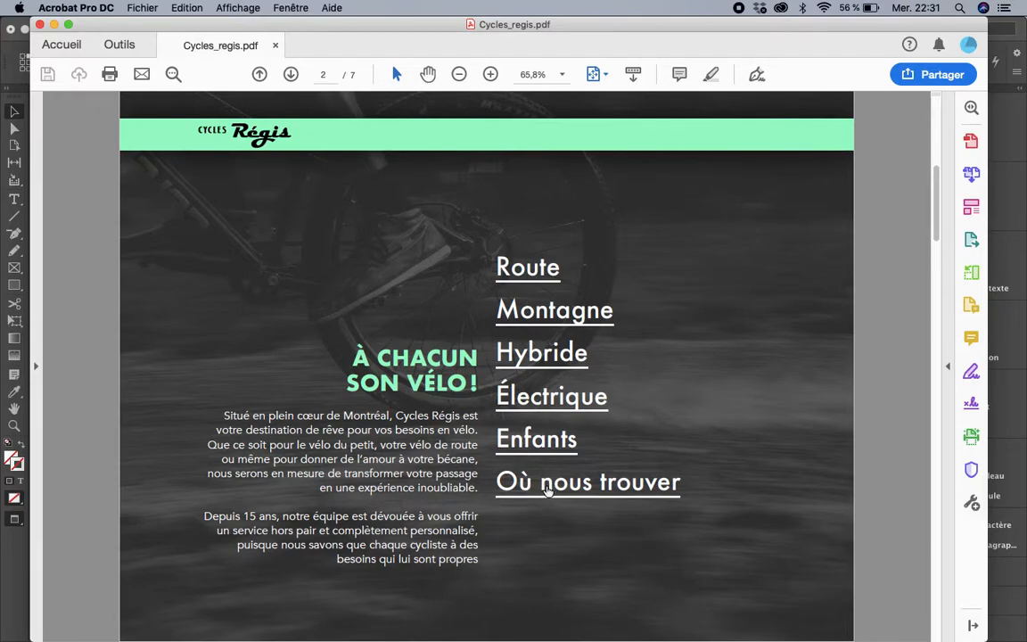
{"action": "left_click", "coordinate": [499, 264]}
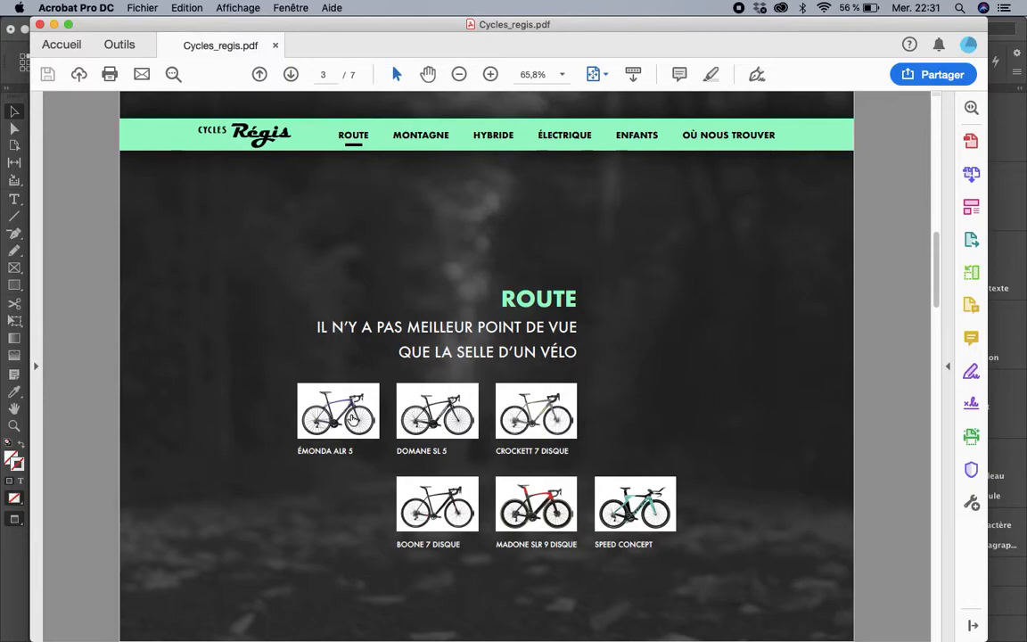
{"action": "left_click", "coordinate": [361, 434]}
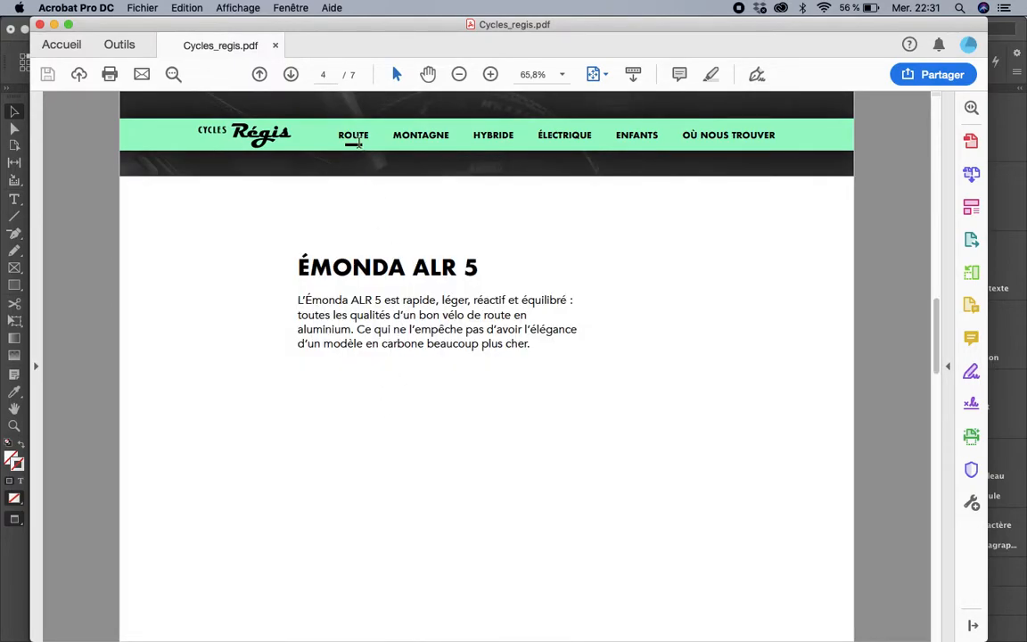
{"action": "left_click", "coordinate": [353, 136]}
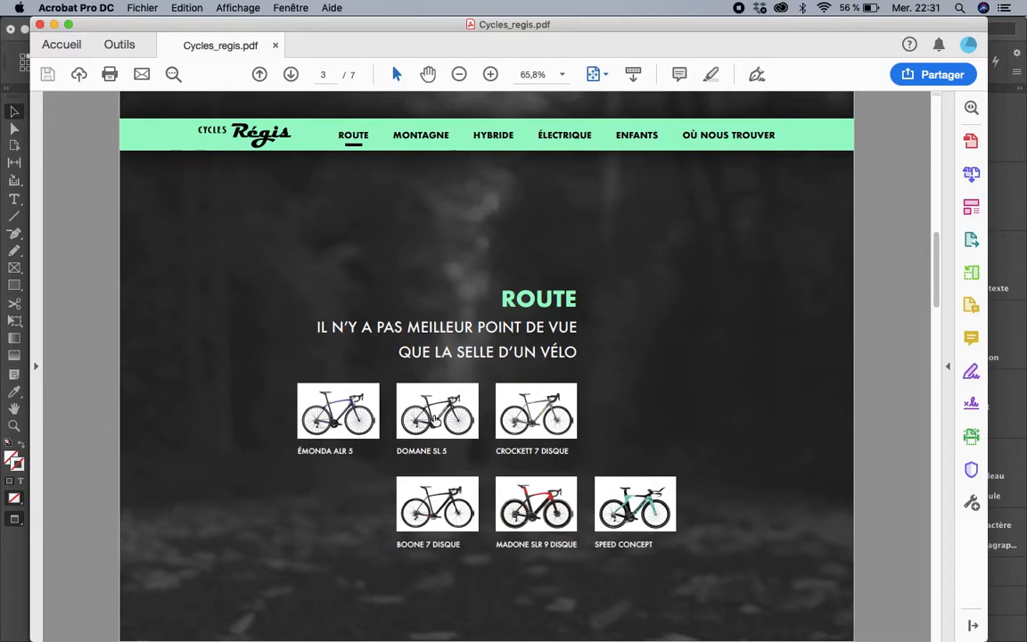
{"action": "left_click", "coordinate": [443, 419]}
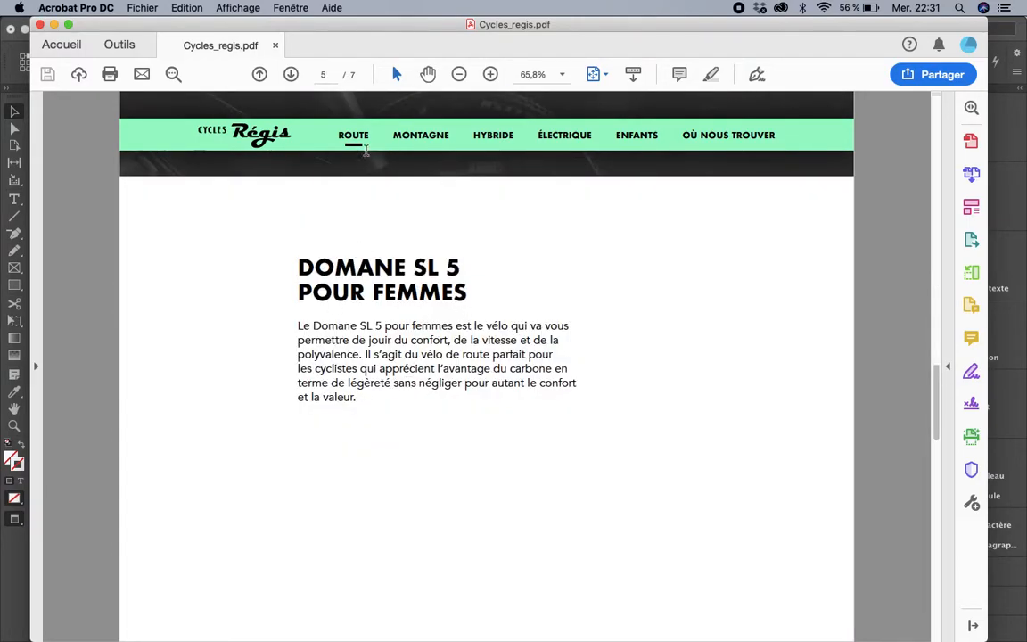
{"action": "left_click", "coordinate": [354, 139]}
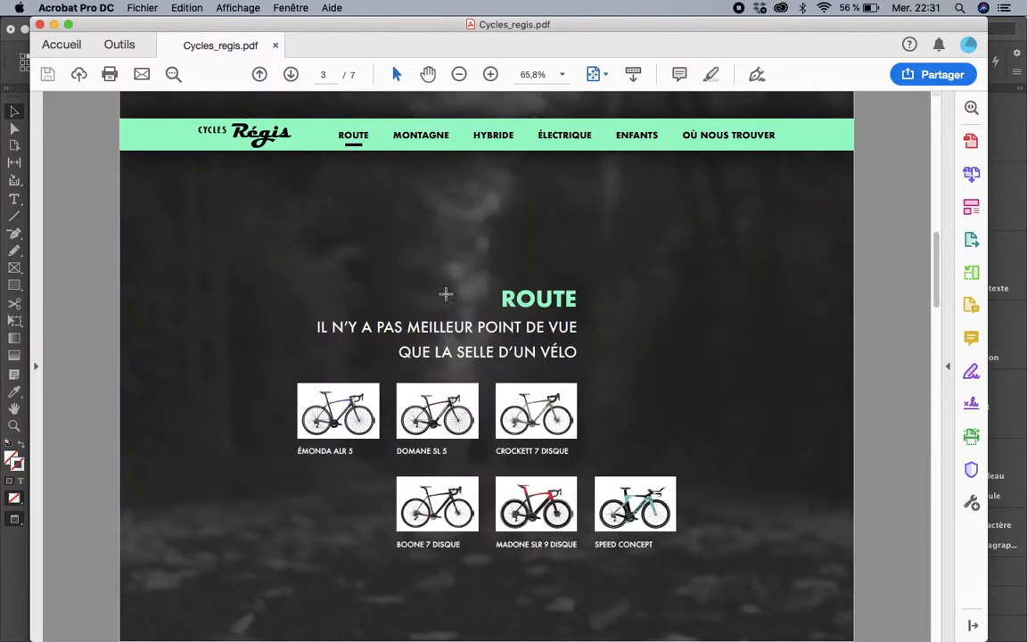
{"action": "left_click", "coordinate": [548, 419]}
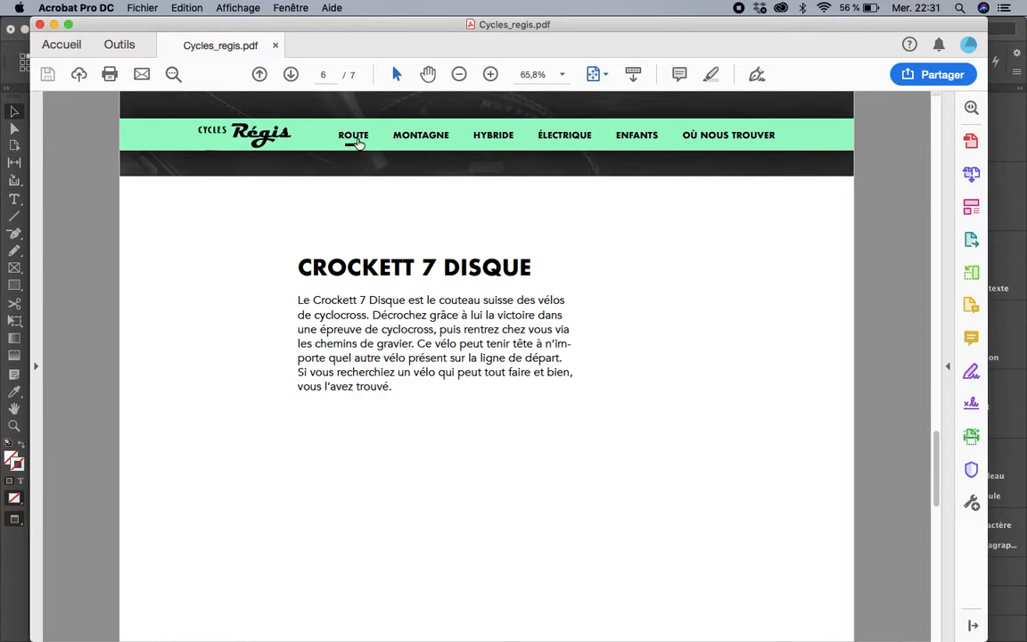
{"action": "left_click", "coordinate": [354, 140]}
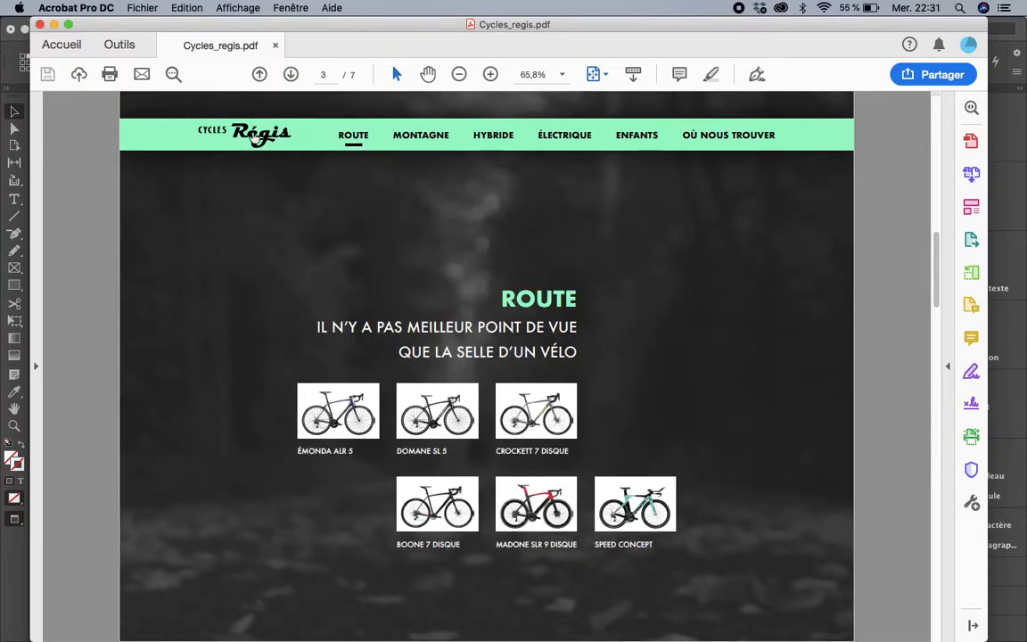
- Test the menu bar's Où nous trouver and logo links, and retest the Route and Domane SL 5 links
{"action": "left_click", "coordinate": [722, 139]}
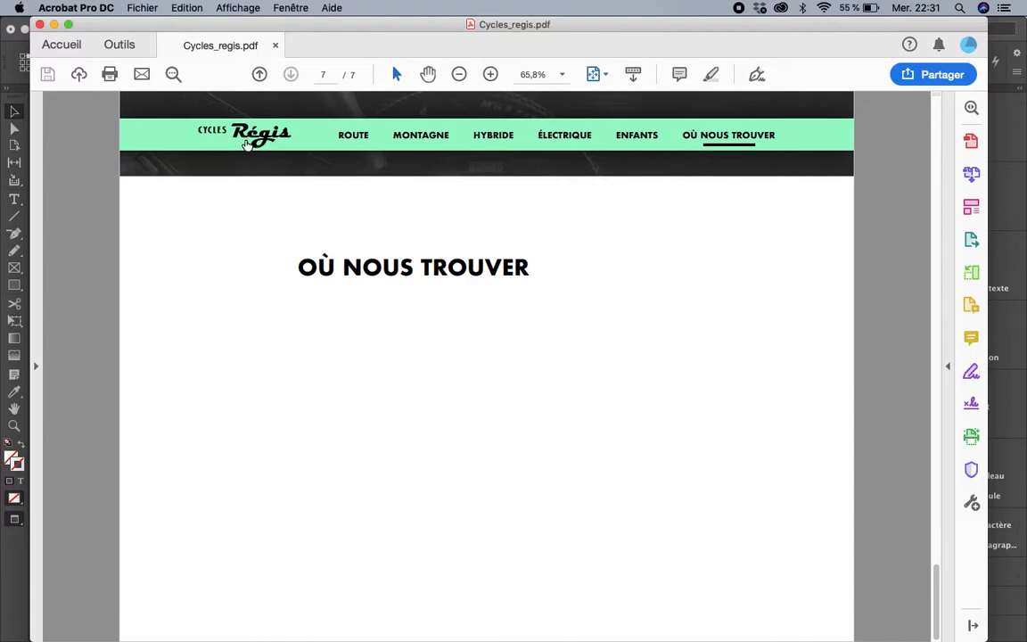
{"action": "left_click", "coordinate": [248, 138]}
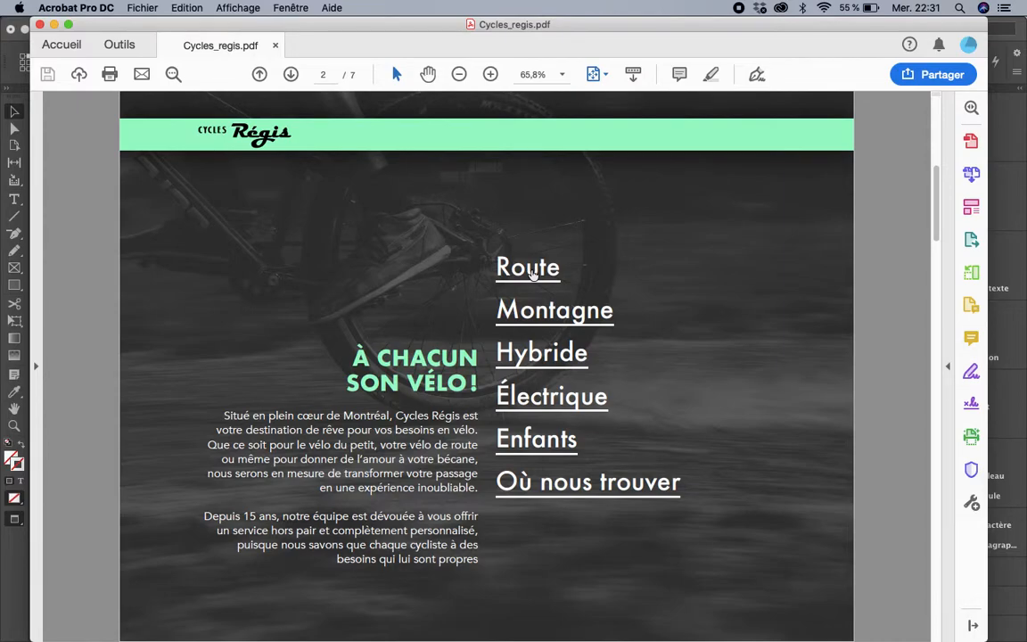
{"action": "left_click", "coordinate": [530, 270]}
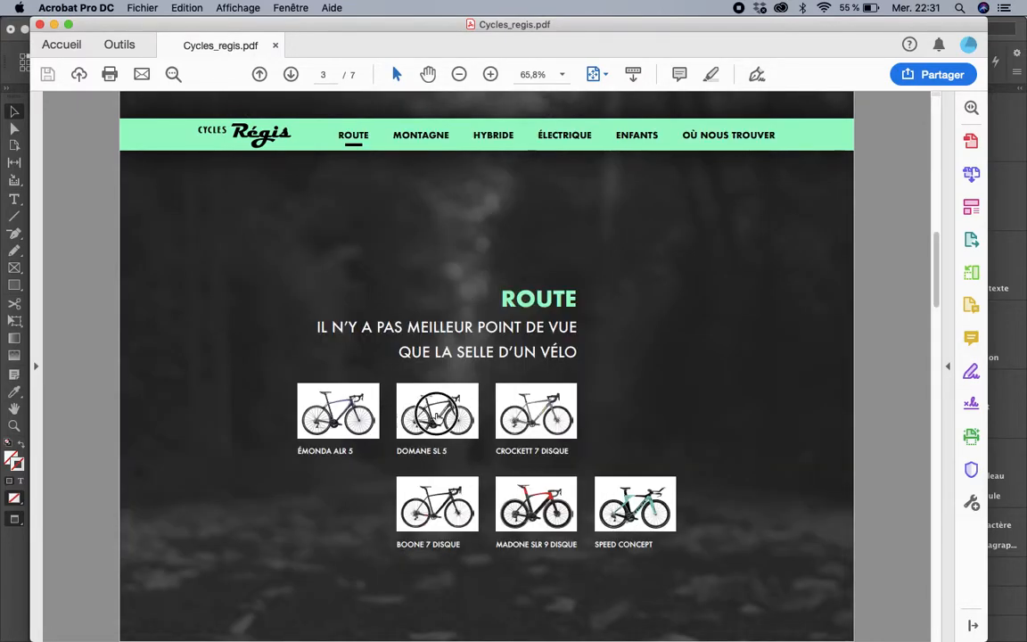
{"action": "left_click", "coordinate": [437, 419]}
{"action": "left_click", "coordinate": [718, 136]}
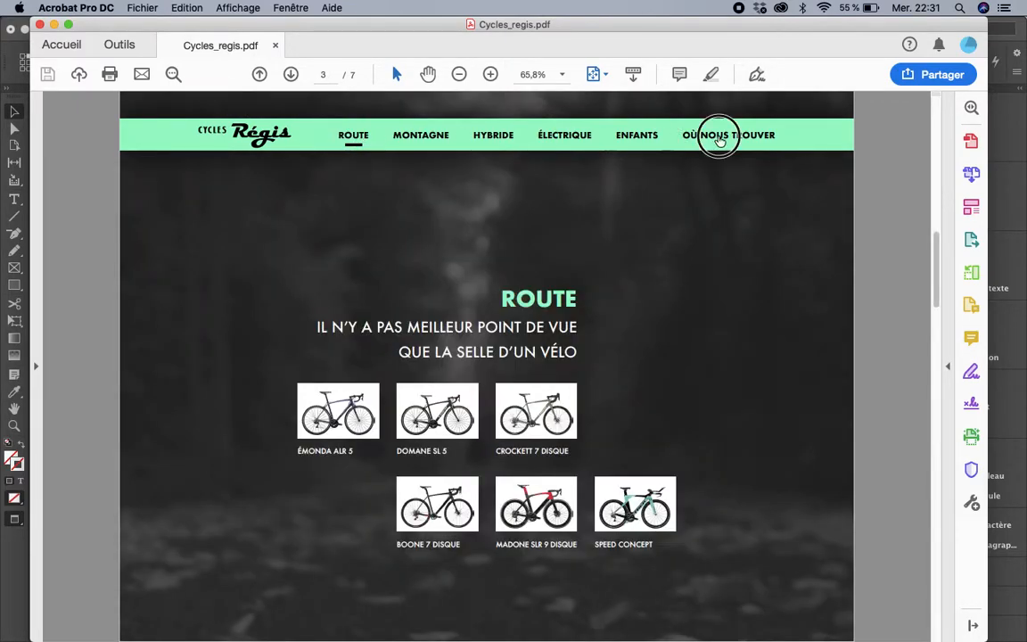
{"action": "left_click", "coordinate": [241, 131]}
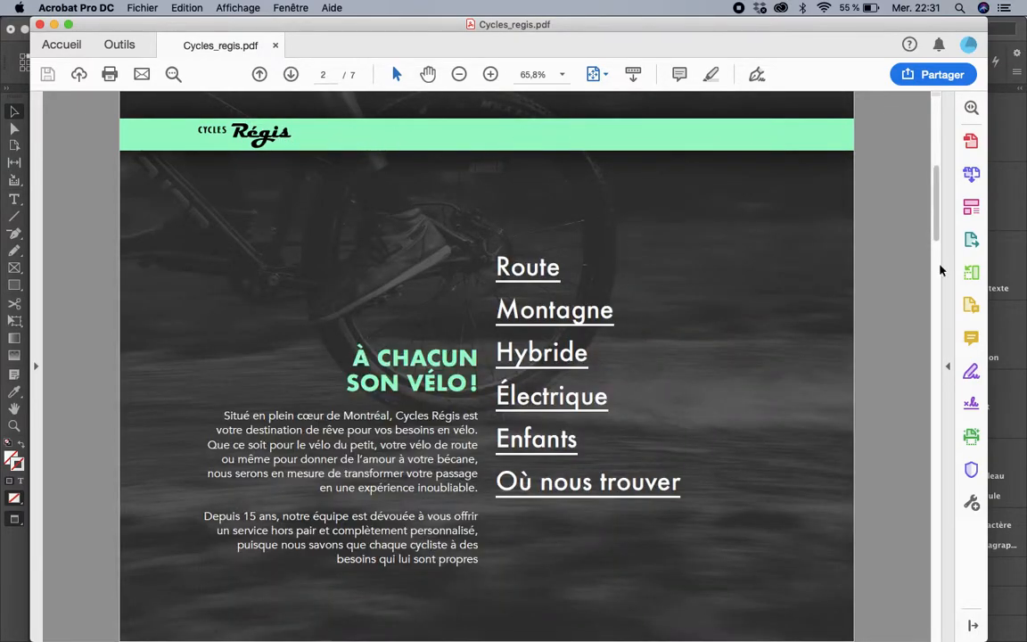